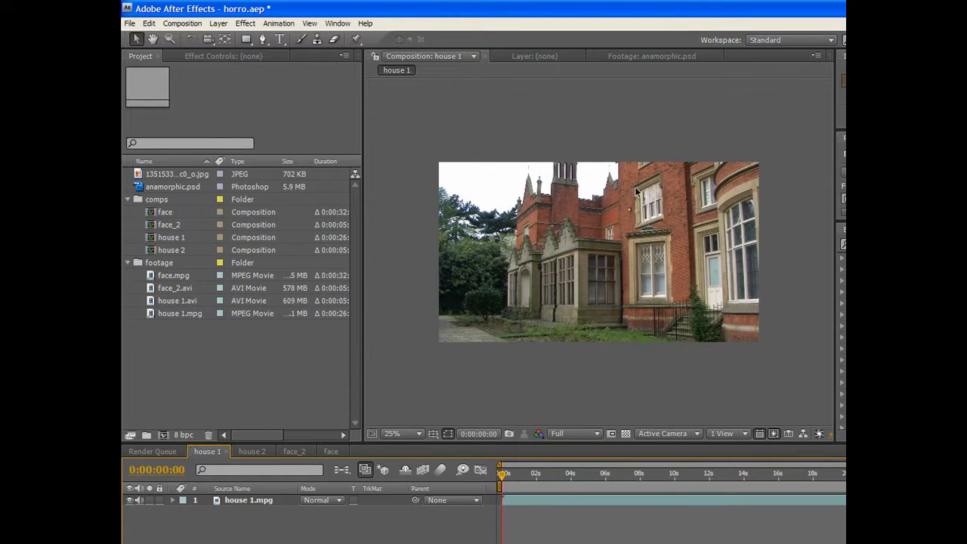
Compare the original shot in the house 1 composition with the graded shot in the house 2 composition.
left_click(253, 451)
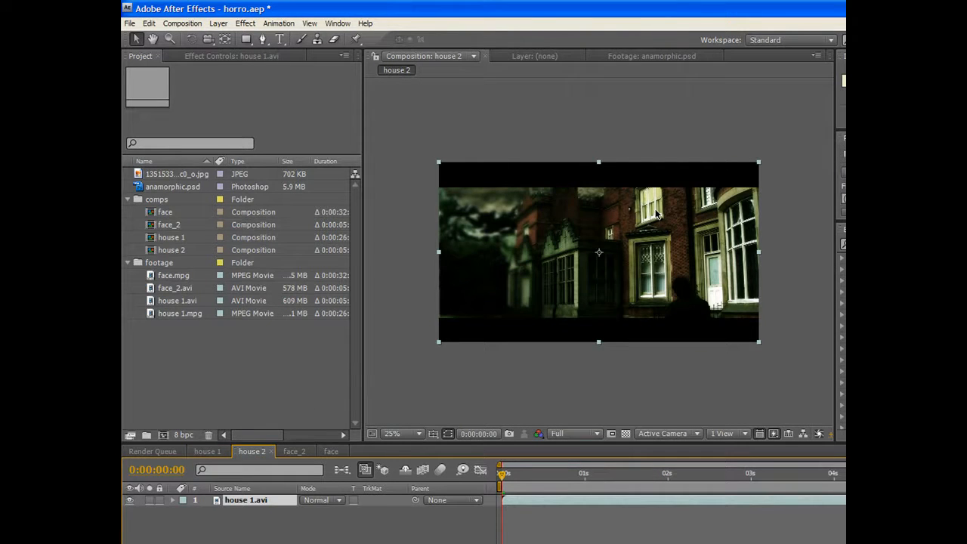
left_click(210, 452)
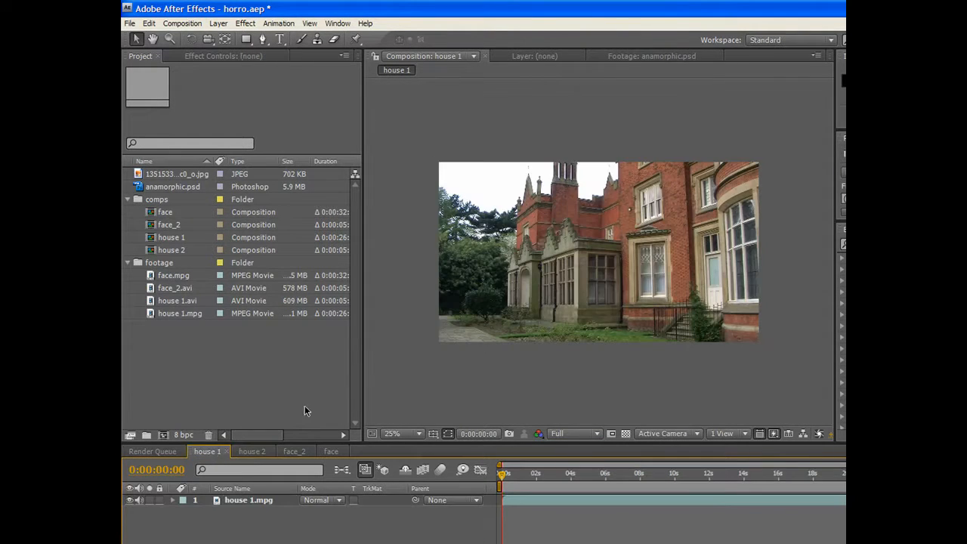
left_click(252, 451)
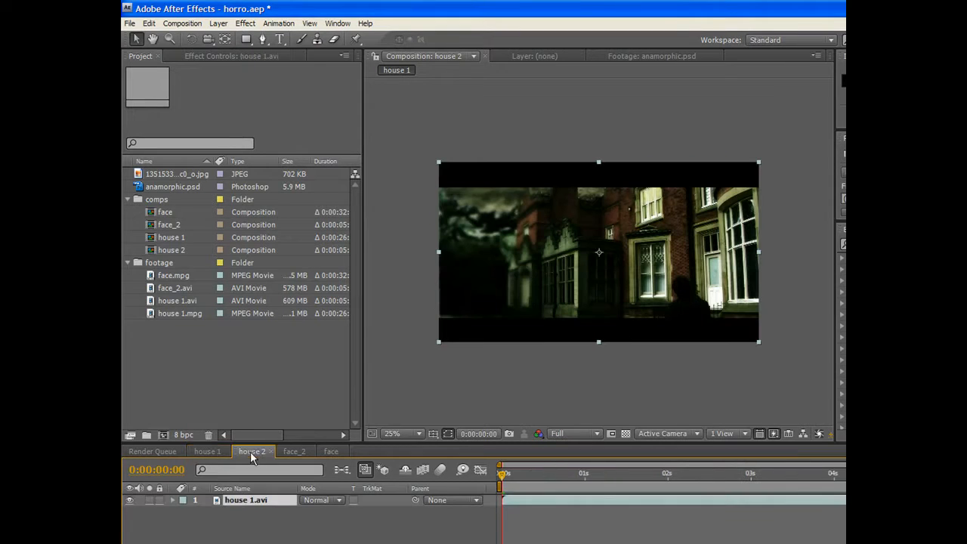
left_click(208, 451)
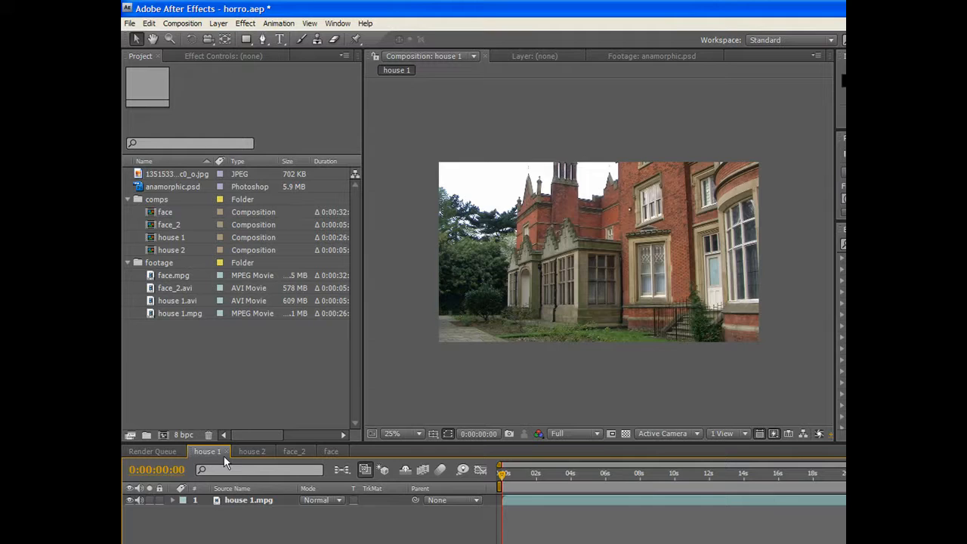
left_click(252, 451)
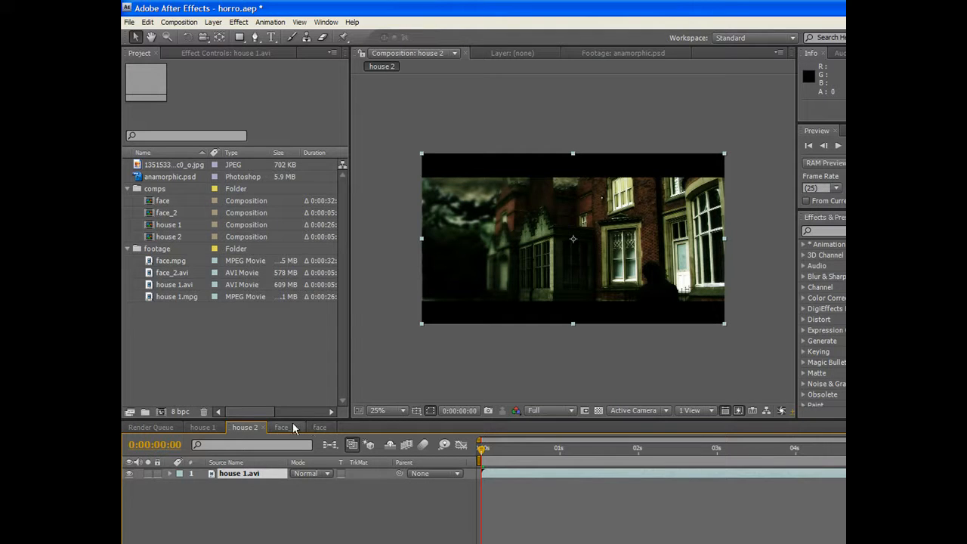
View the original face composition, and scrub through the graded face_2 composition to examine how its shot changes over time.
left_click(320, 428)
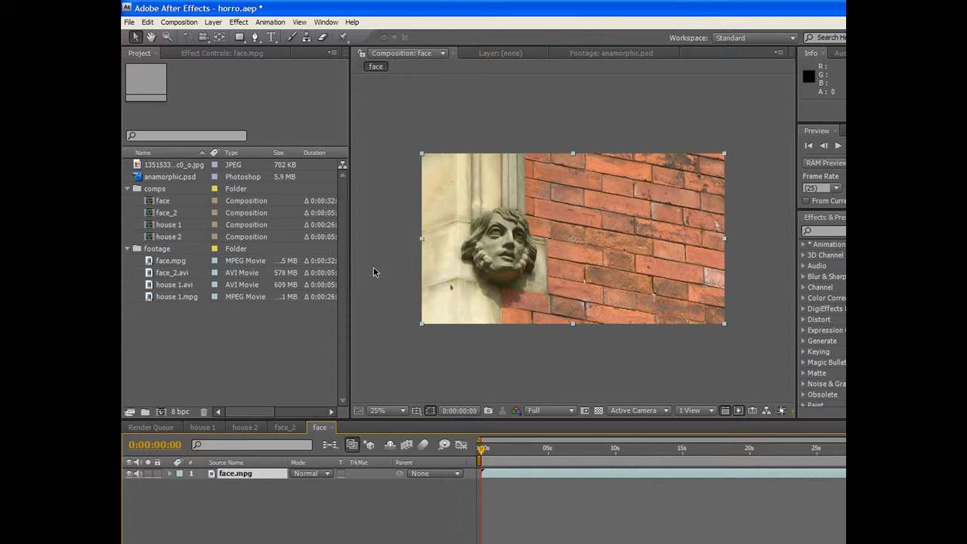
left_click(285, 428)
left_click_drag(509, 450, 530, 452)
left_click(542, 452)
left_click(558, 452)
left_click(590, 451)
left_click(623, 450)
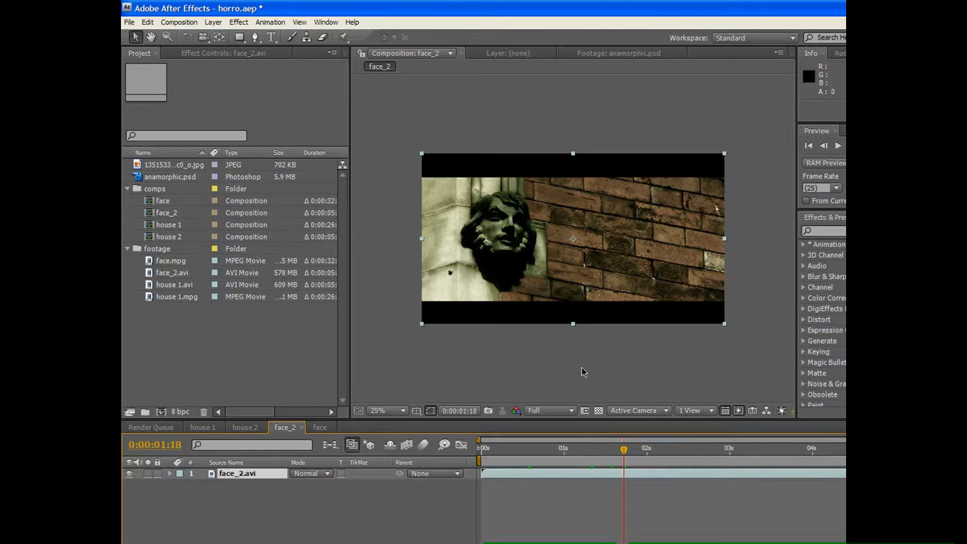
left_click(605, 451)
left_click_drag(605, 451, 562, 451)
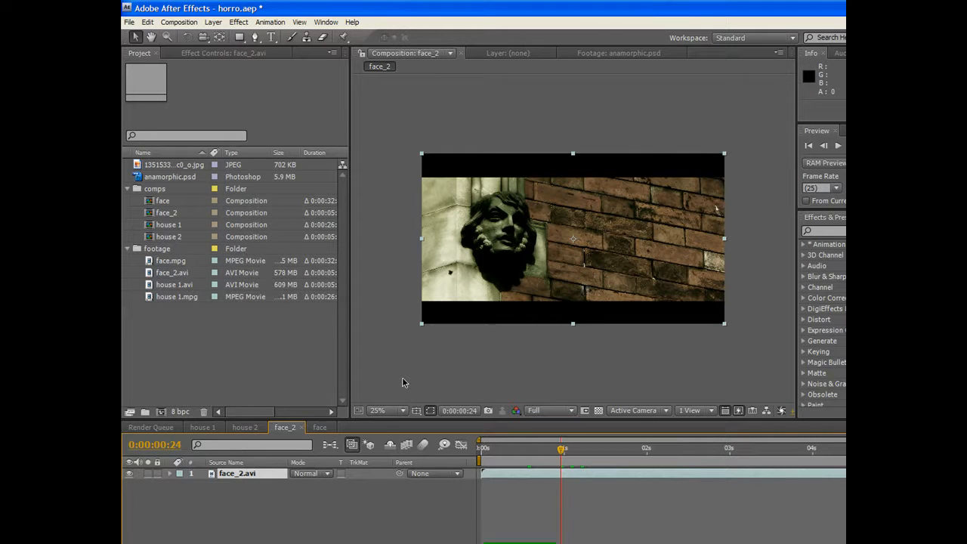
Review the house and face compositions before and after grading, scrubbing face_2 to about 0:00:04:03 and returning to house 1.
left_click(202, 427)
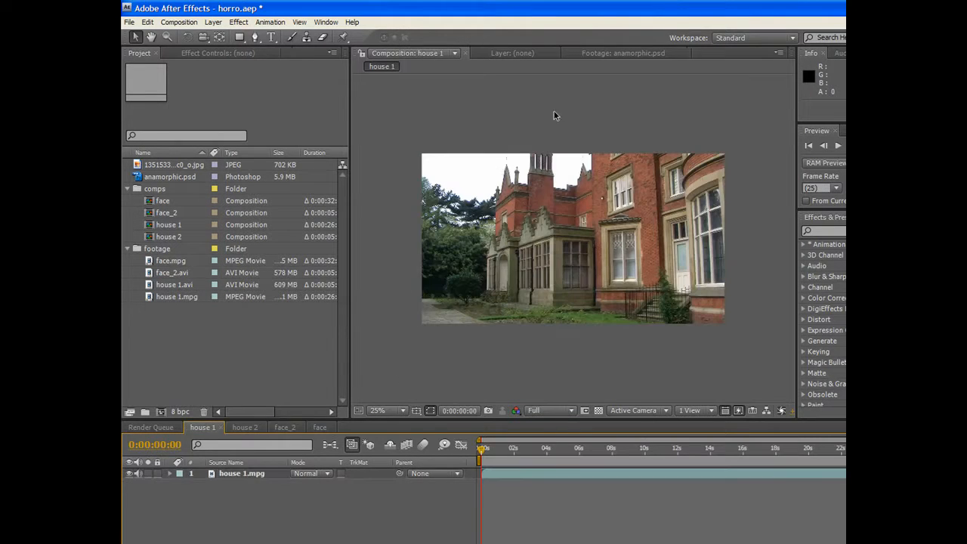
left_click(243, 426)
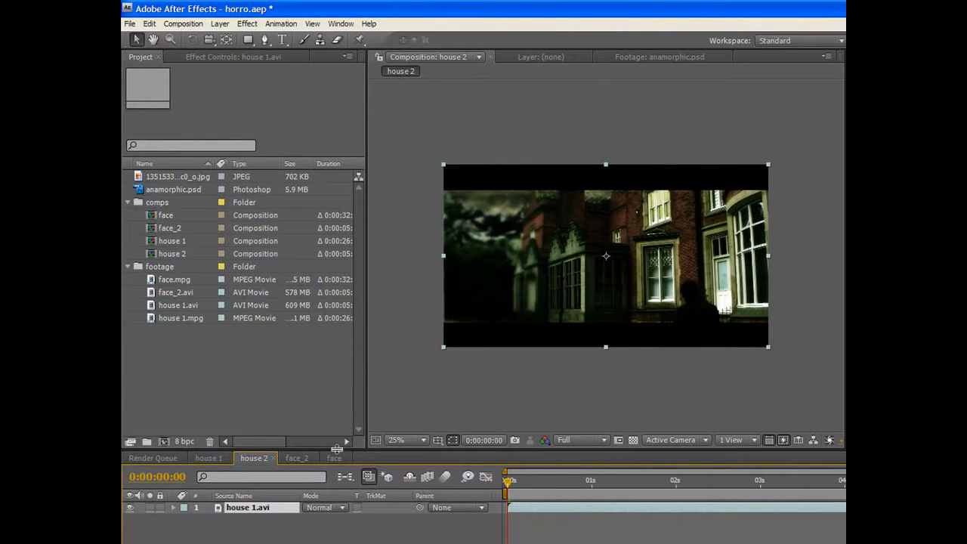
left_click(333, 458)
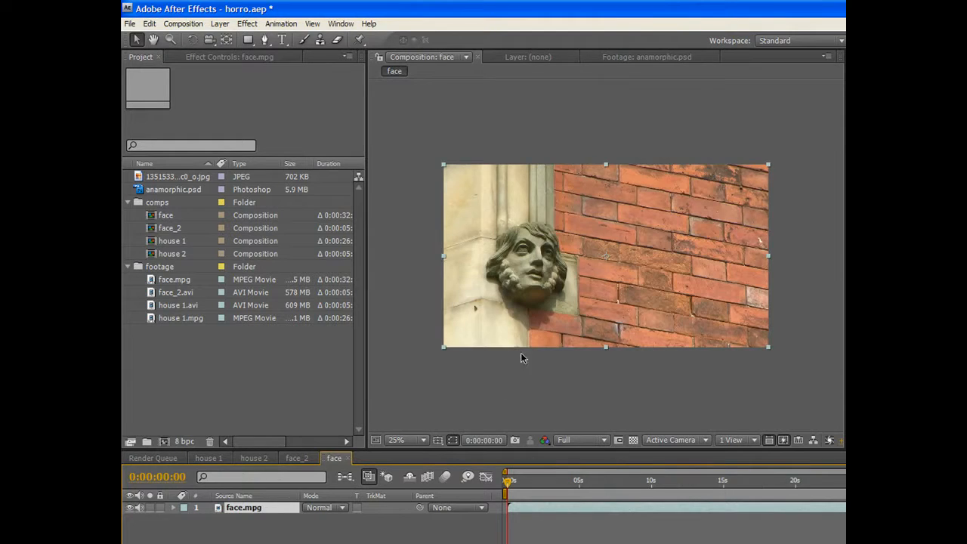
left_click(297, 457)
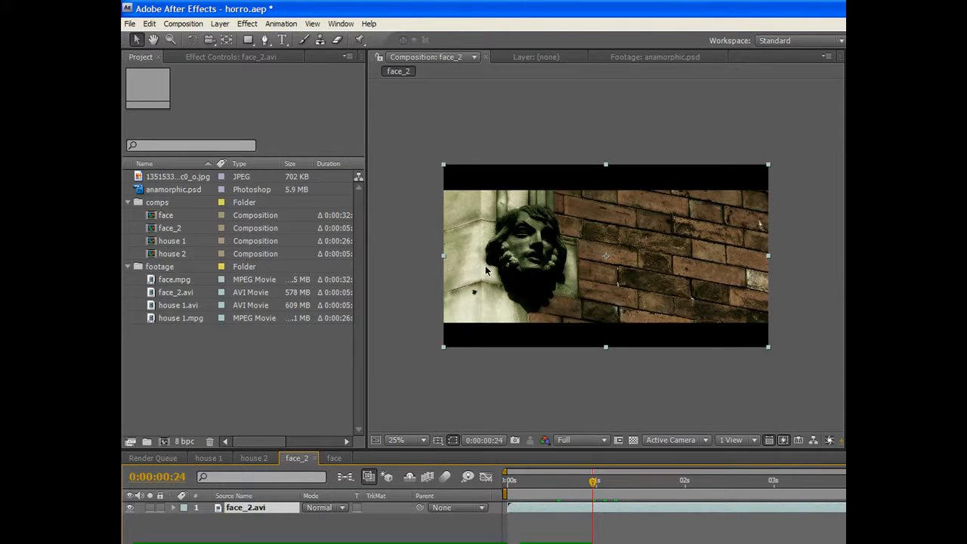
left_click(618, 487)
left_click_drag(633, 491, 701, 485)
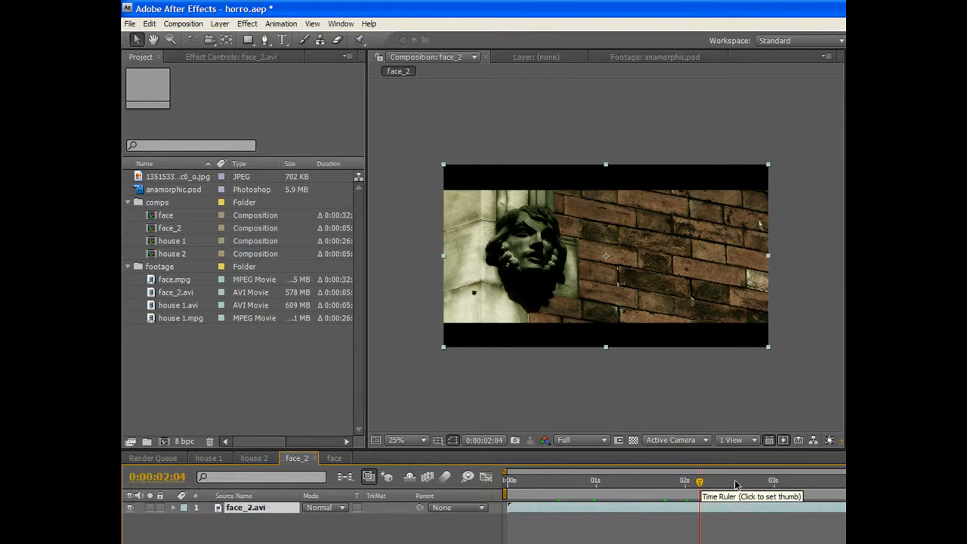
left_click_drag(763, 490, 844, 486)
left_click_drag(712, 480, 742, 483)
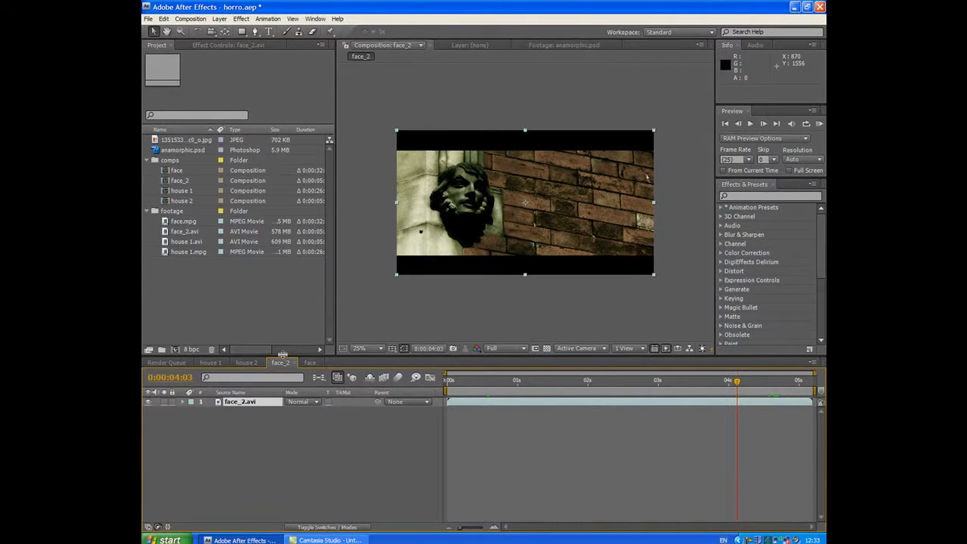
left_click(264, 392)
left_click(308, 363)
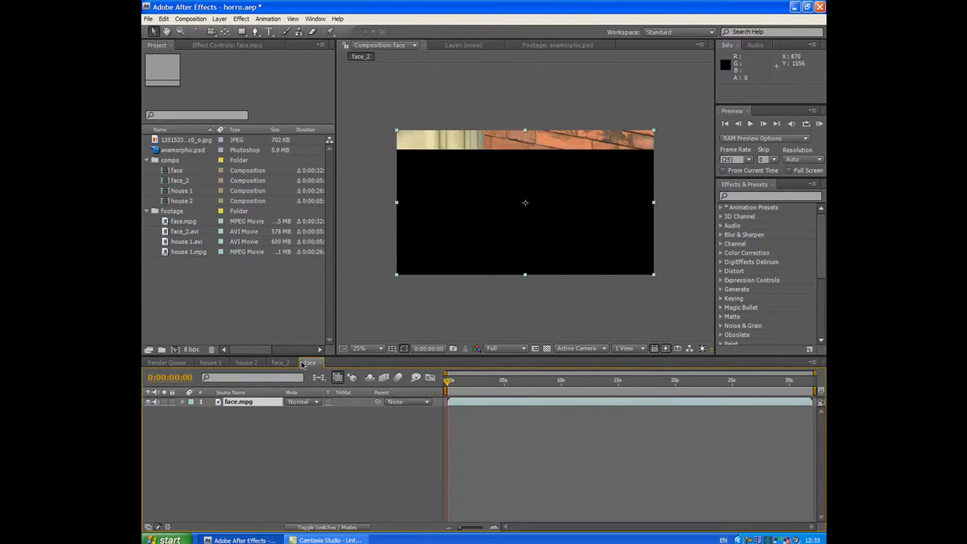
left_click(204, 364)
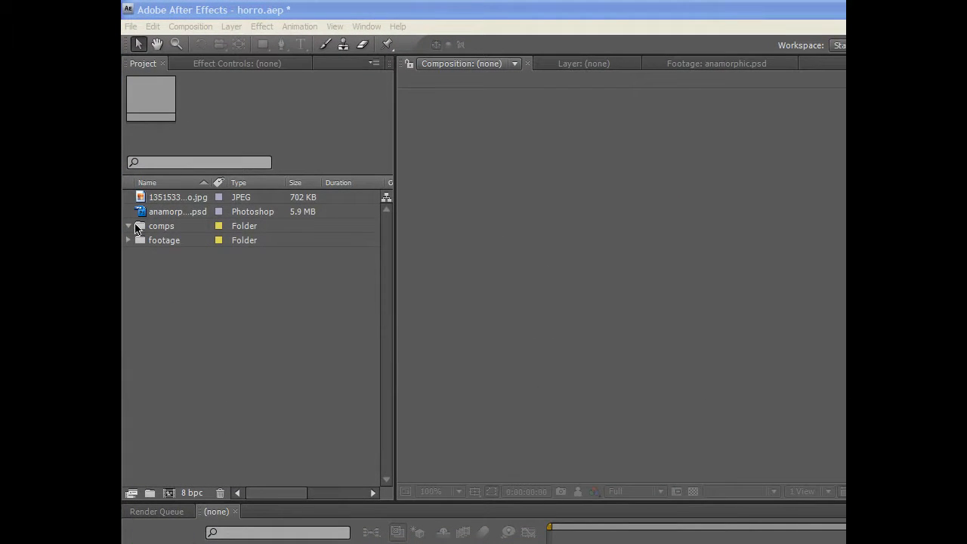
Collapse the comps folder and inspect the sky JPEG and anamorphic.psd among the project assets.
left_click(126, 228)
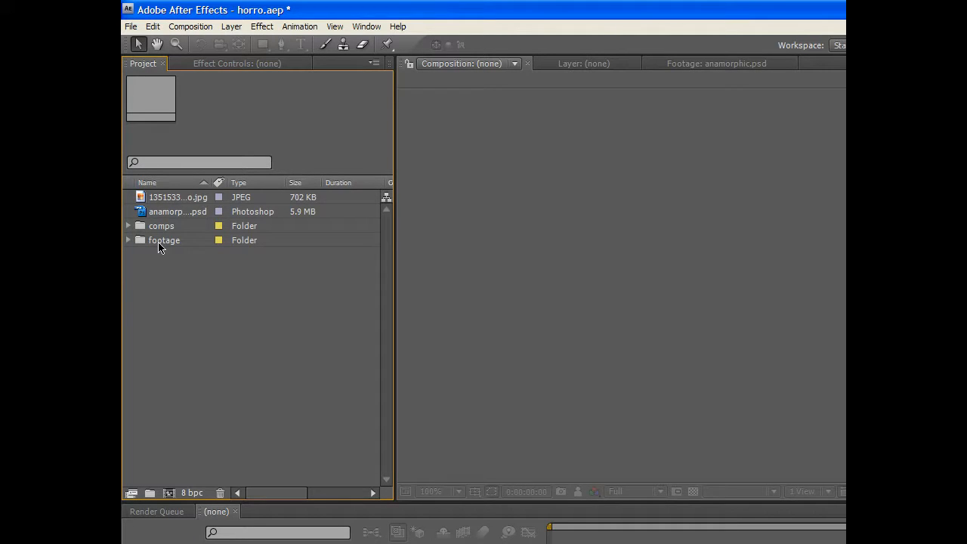
left_click(159, 213)
left_click(160, 199)
left_click(160, 214)
left_click(160, 198)
left_click(160, 213)
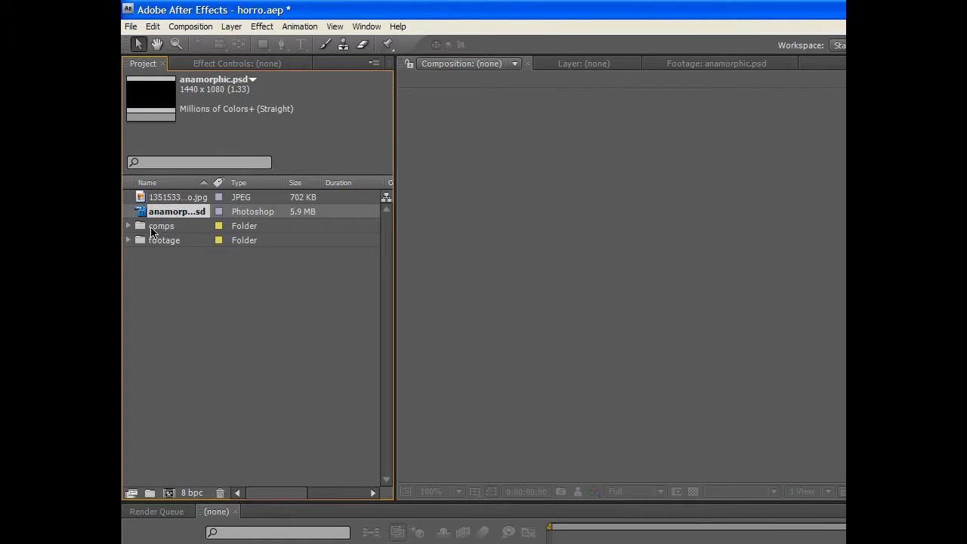
left_click(199, 274)
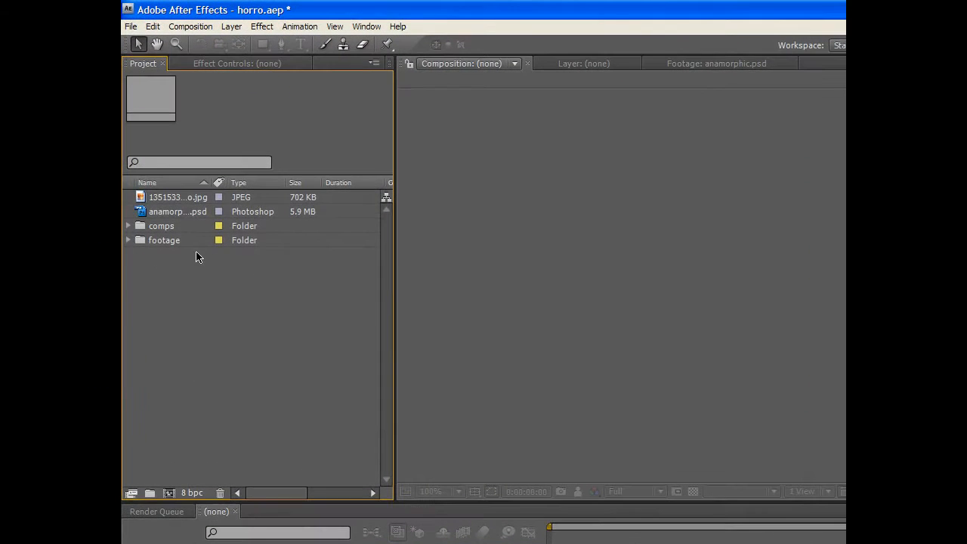
Expand the footage and comps folders in the project.
left_click(128, 241)
left_click_drag(217, 350, 186, 323)
left_click(130, 226)
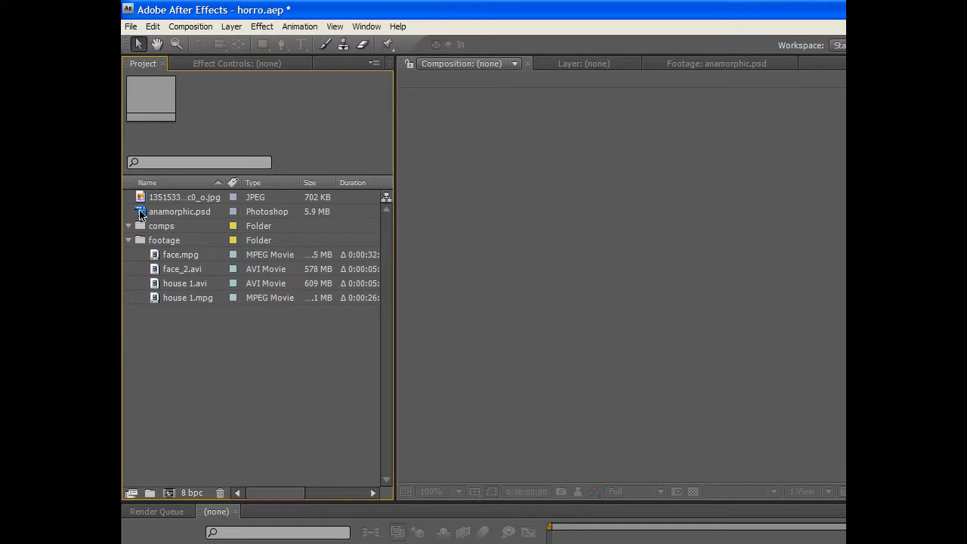
left_click(141, 215)
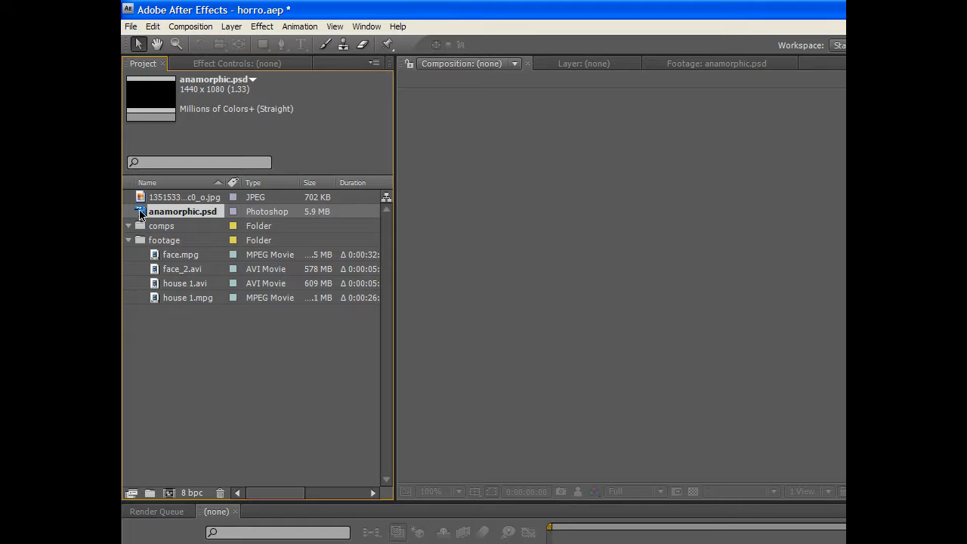
left_click(140, 198)
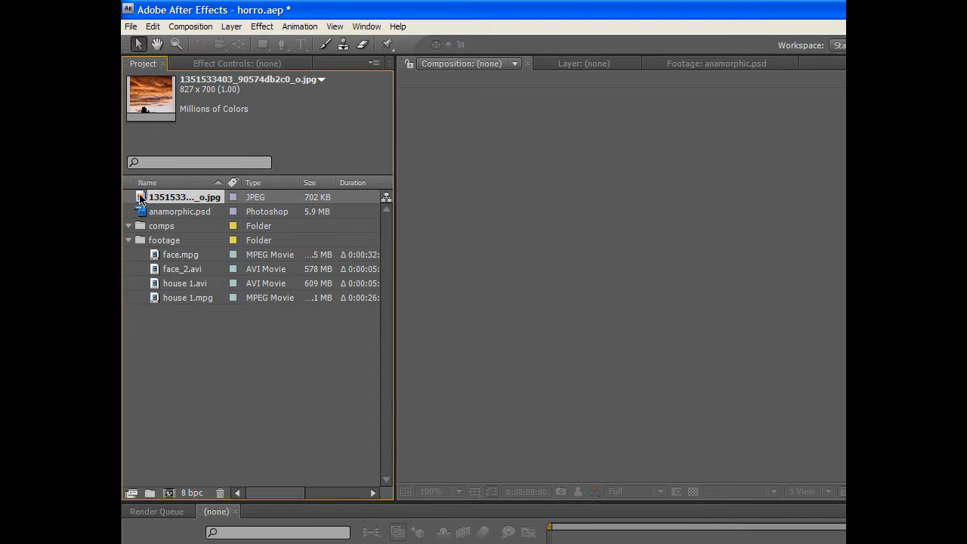
double_click(140, 198)
scroll(740, 294, "up", 2)
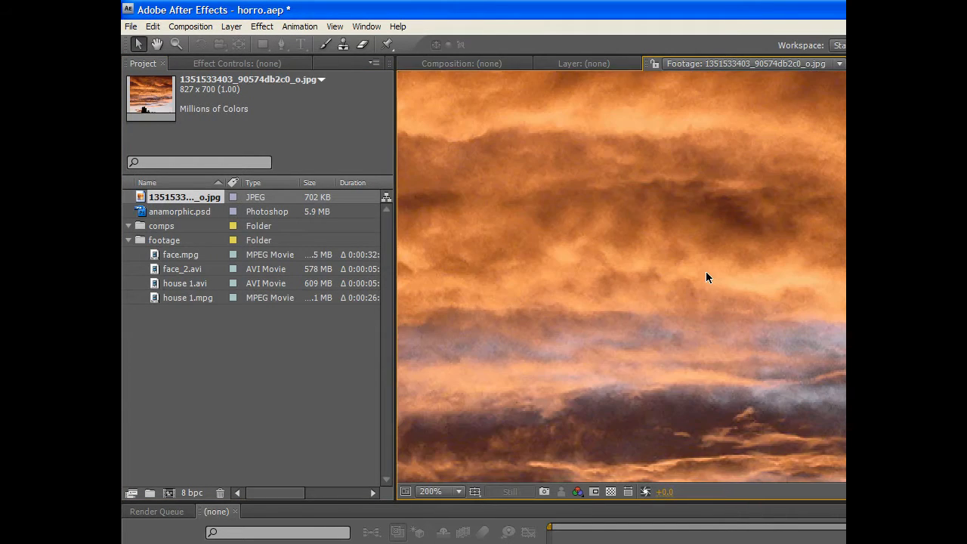
scroll(705, 271, "down", 3)
scroll(699, 273, "up", 1)
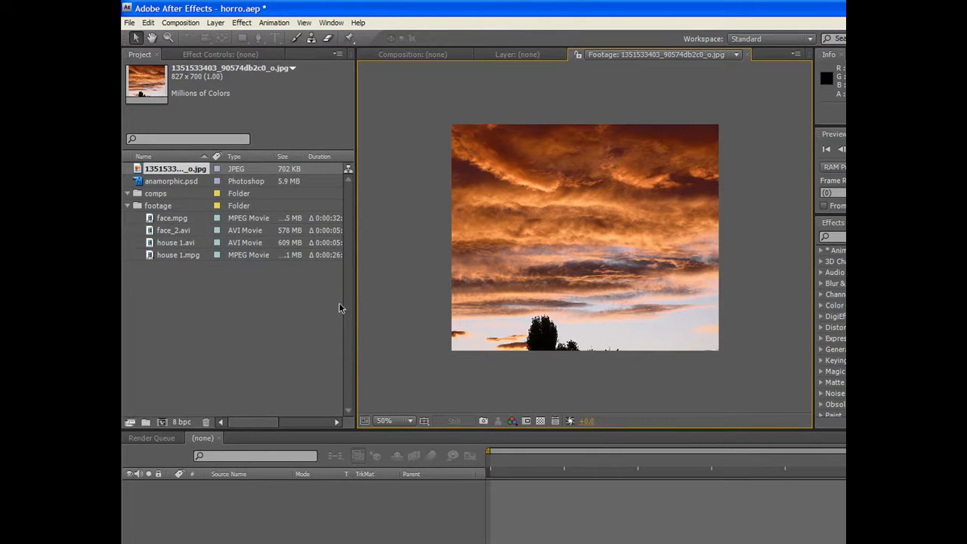
Create a new composition from the house 1.mpg footage.
left_click(155, 243)
left_click(152, 256)
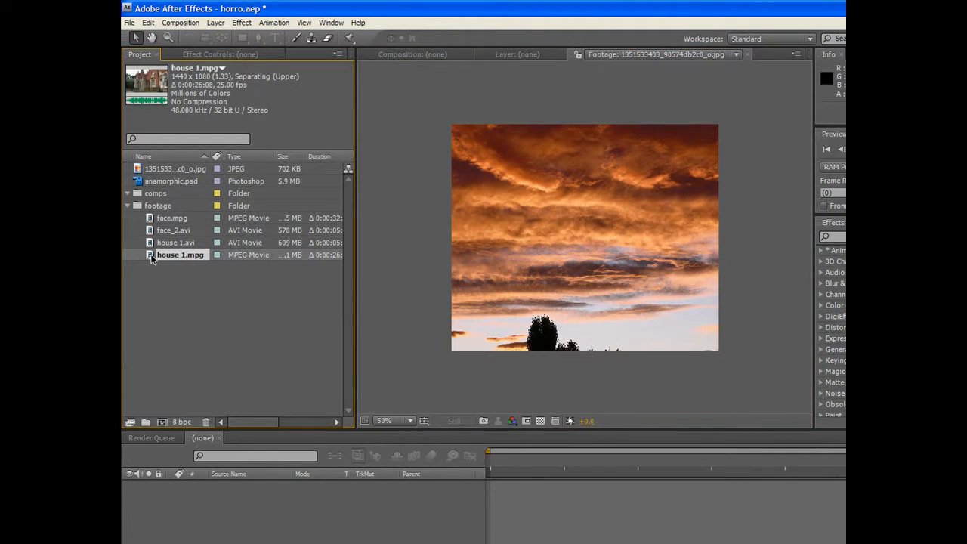
left_click_drag(150, 257, 163, 423)
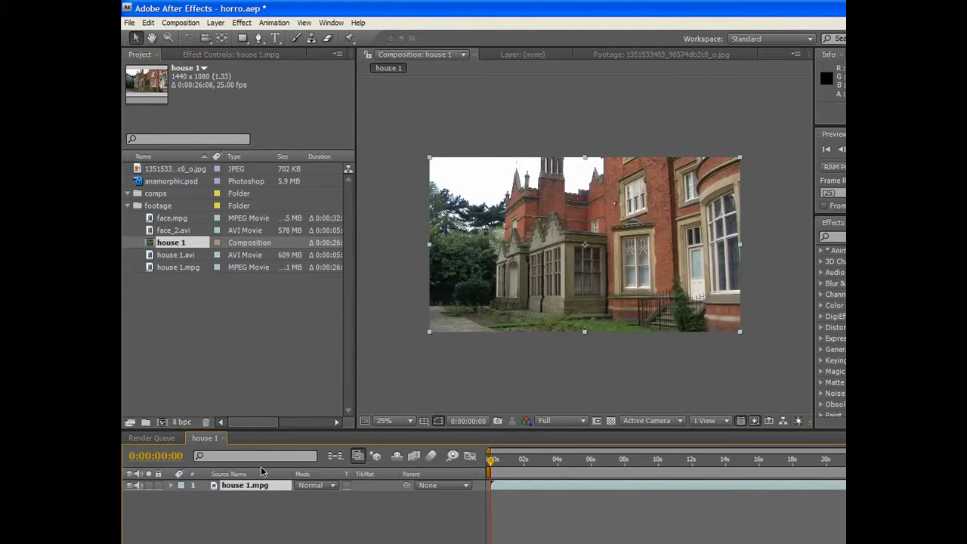
Set the work area from 0:00:01:06 to 0:00:07:22 and trim the house 1 composition to it.
left_click(512, 462)
mouse_move(512, 462)
left_mouse_down()
mouse_move(621, 468)
mouse_move(512, 476)
left_mouse_up()
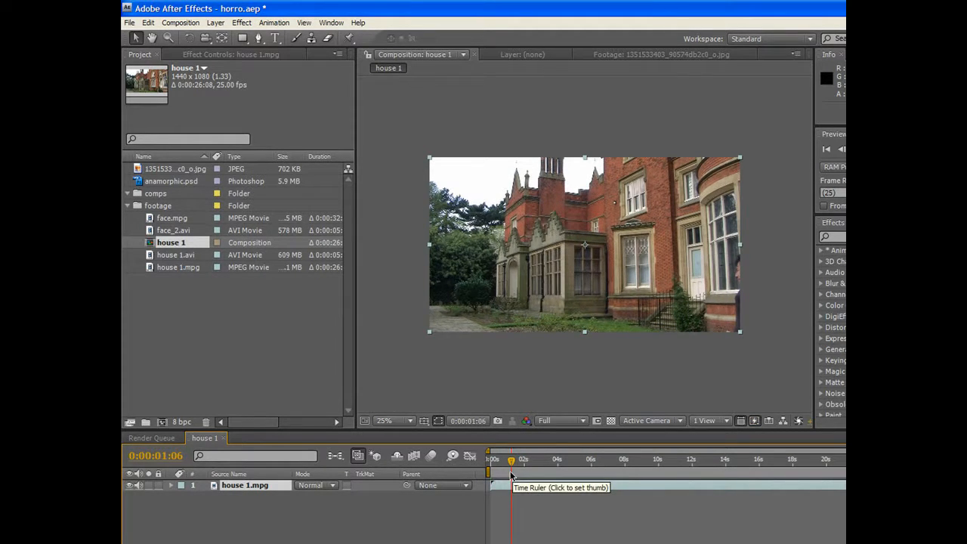
key("n")
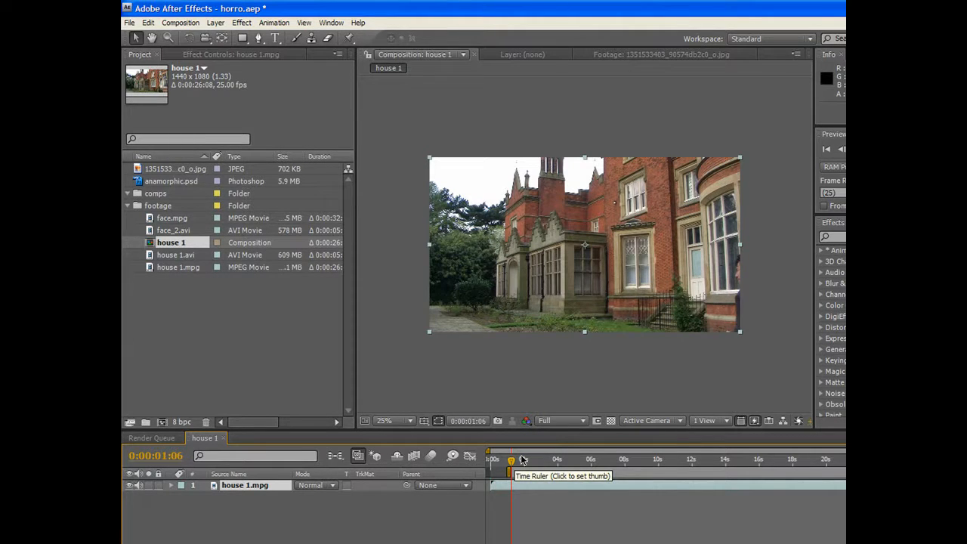
left_click_drag(521, 459, 621, 467)
left_click(621, 462)
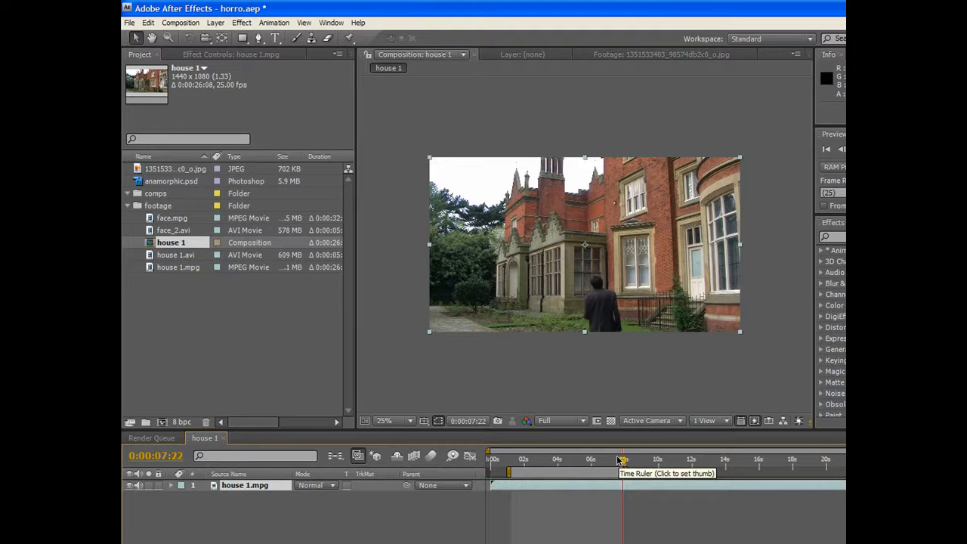
right_click(559, 473)
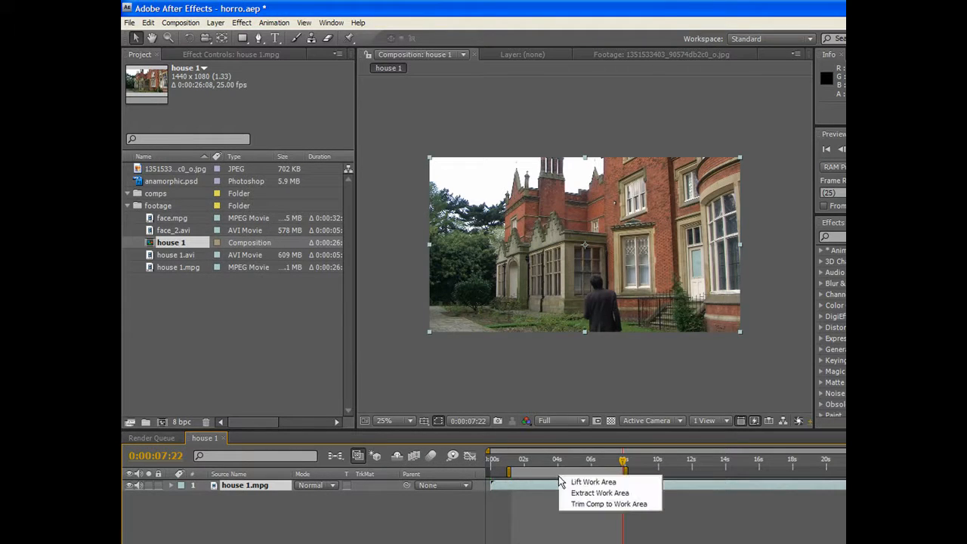
left_click(608, 505)
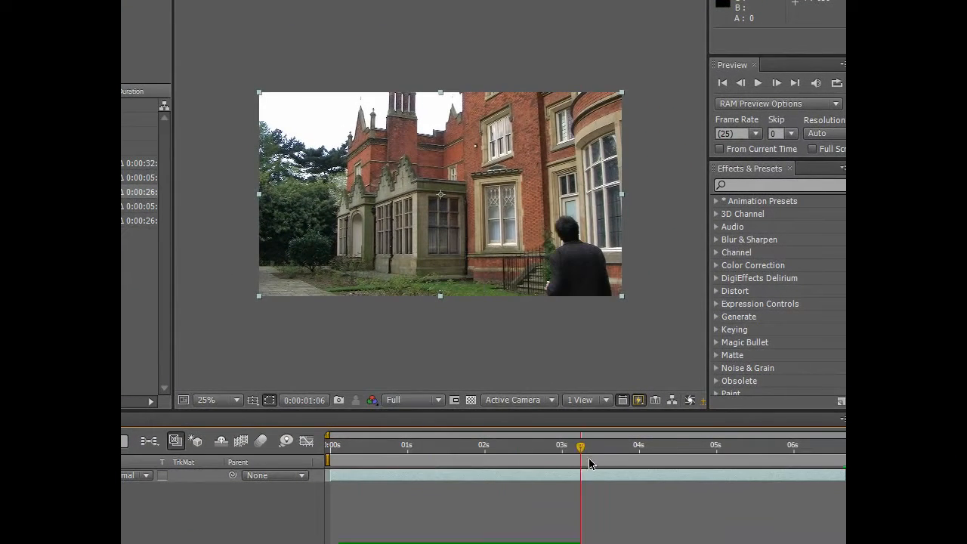
Move the current time to 0:00:02:07 and duplicate the house 1.mpg layer twice.
left_click_drag(589, 463, 515, 451)
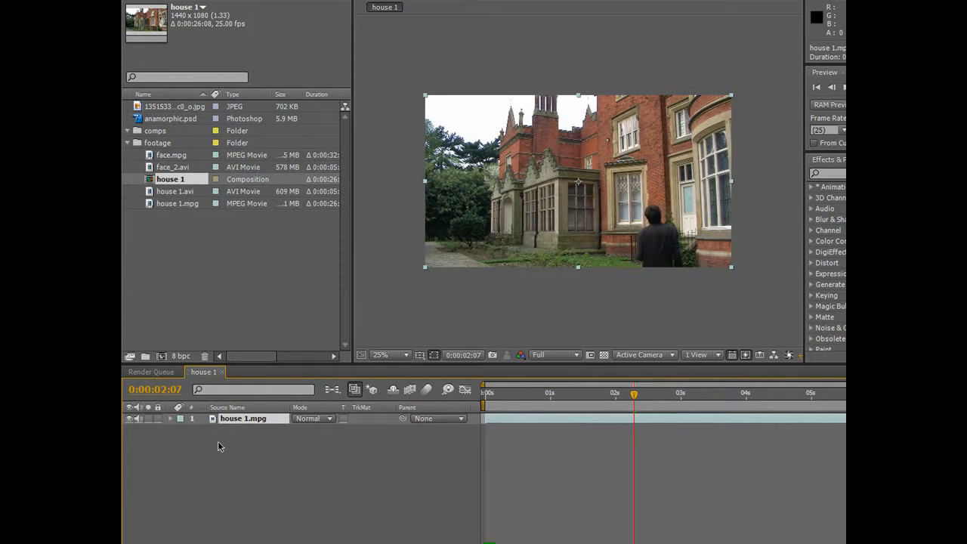
key("ctrl+d")
key("ctrl+d")
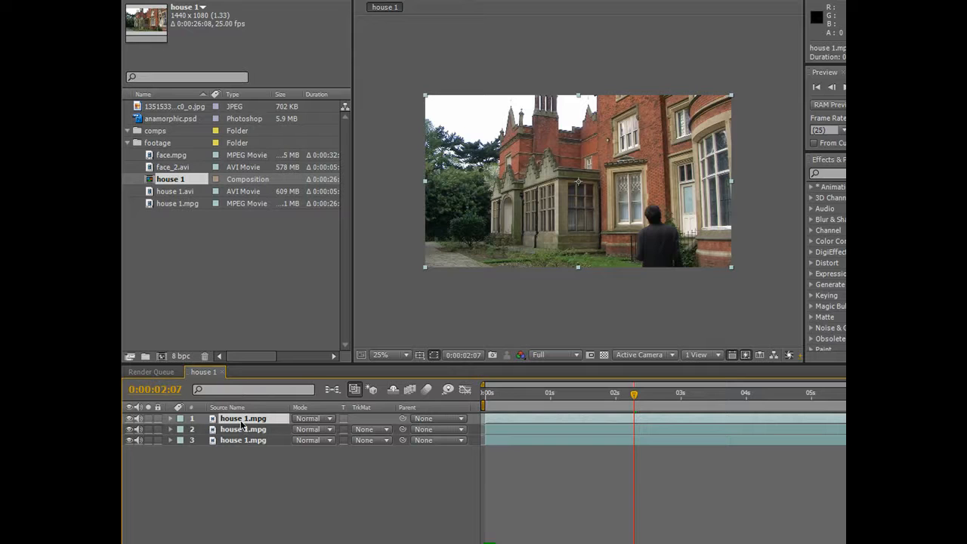
Rename the topmost house 1.mpg layer as Alpha matte and select the layer beneath it.
key("Return")
type("Alpha matte")
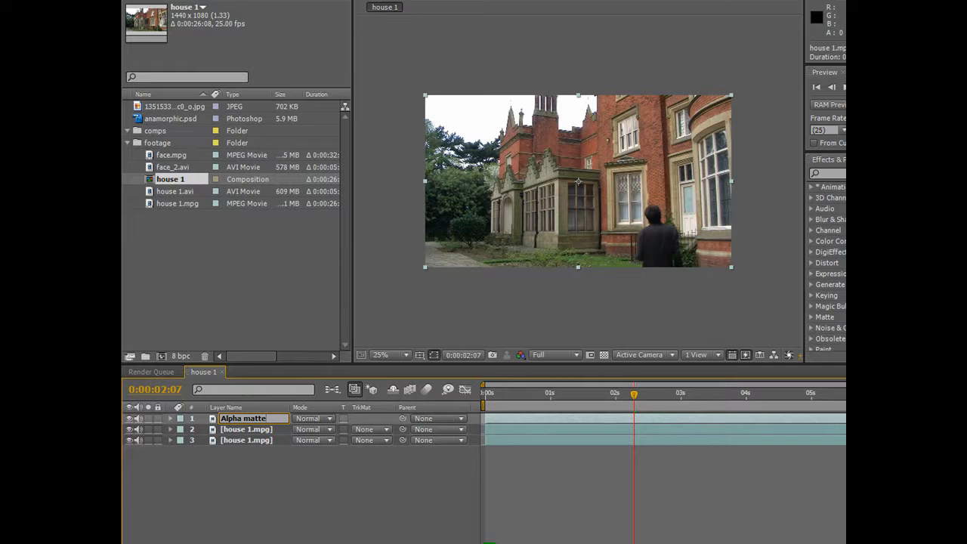
left_click(248, 430)
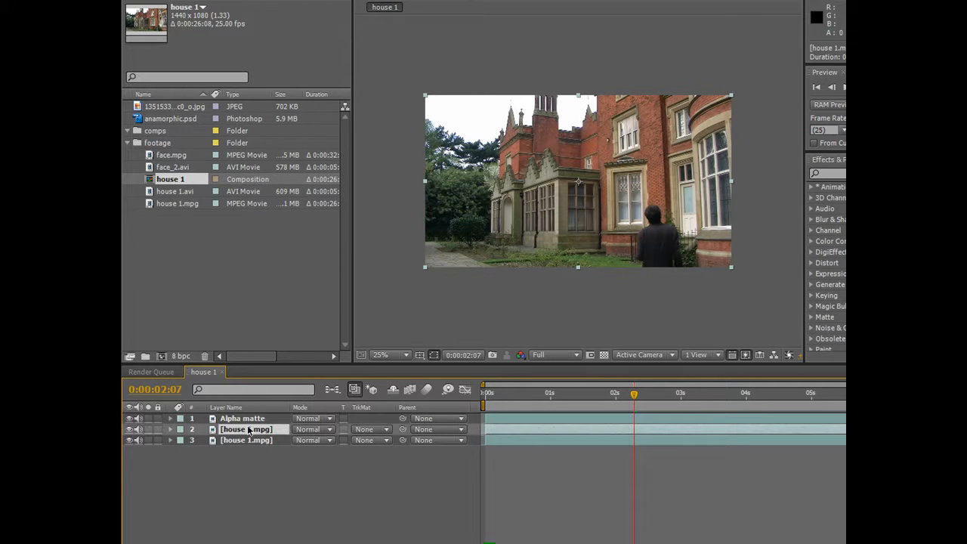
Rename the second layer in the house 1 composition as Empty sky.
key("Return")
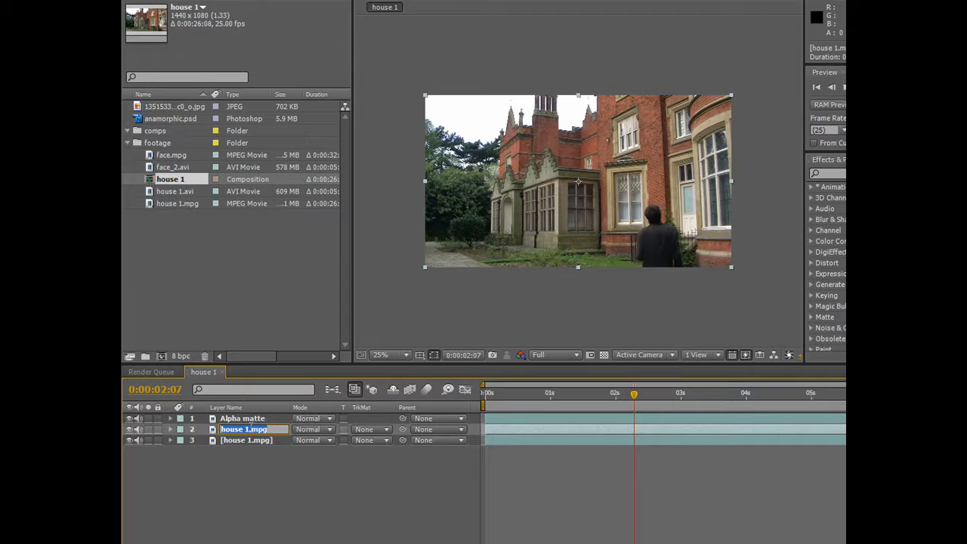
type("Empty sky")
key("Return")
Rename the bottom house 1.mpg layer as Filler and hide both the Empty sky and Filler layers.
left_click(255, 440)
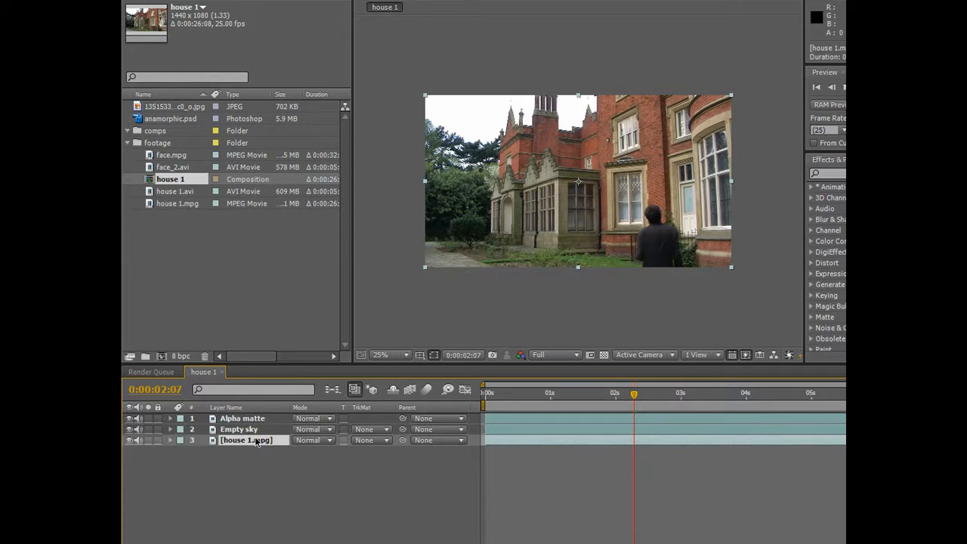
key("Return")
type("Filler")
key("Return")
left_click_drag(130, 429, 130, 441)
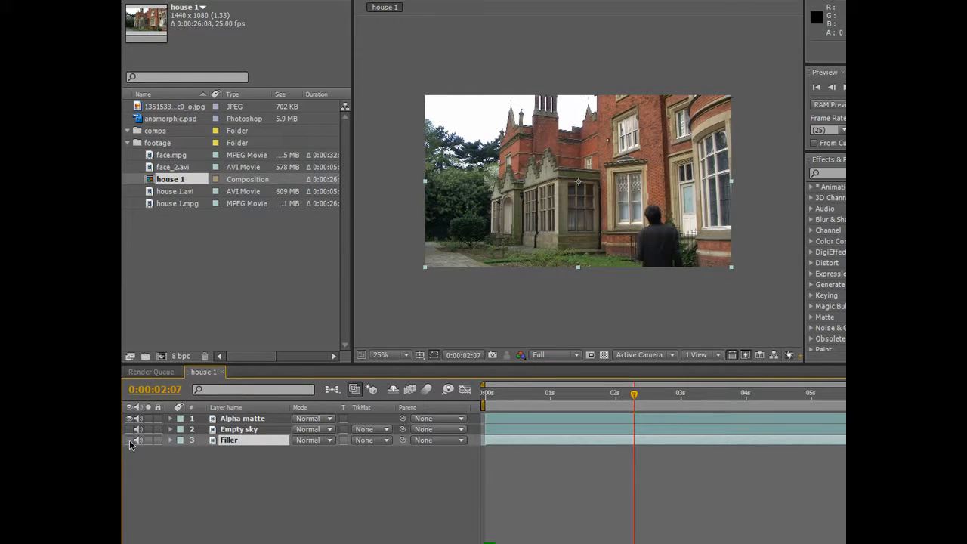
Apply the Colorama colour correction effect to the Alpha matte layer.
left_click(246, 419)
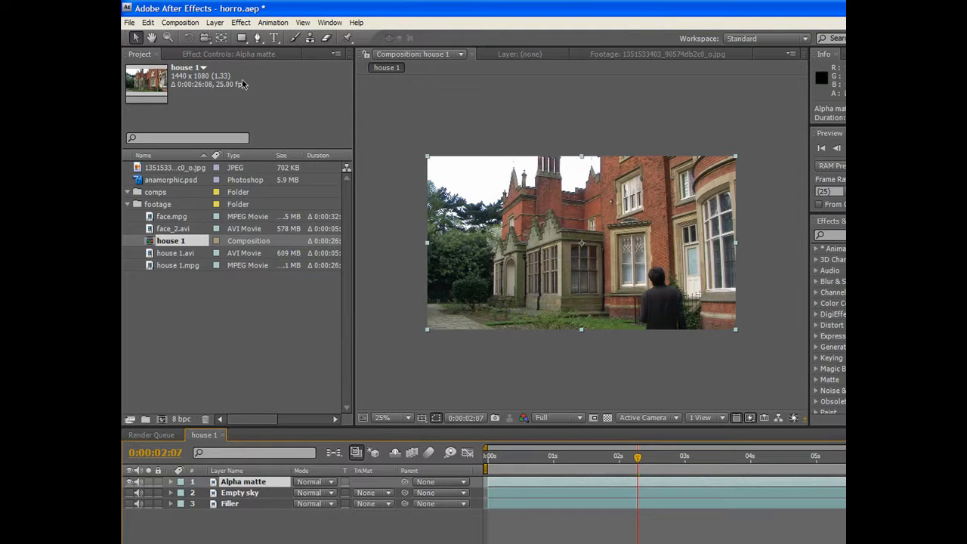
left_click(241, 22)
mouse_move(338, 119)
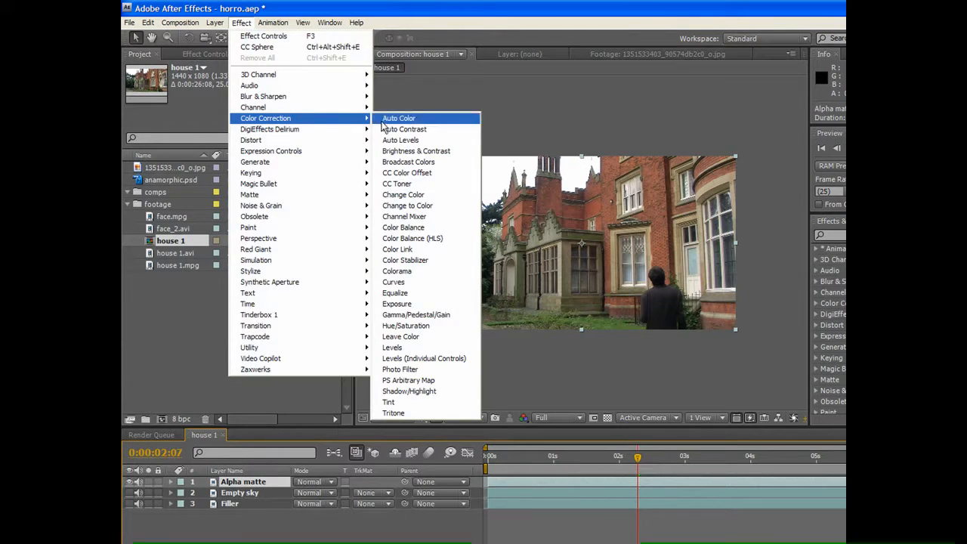
left_click(429, 273)
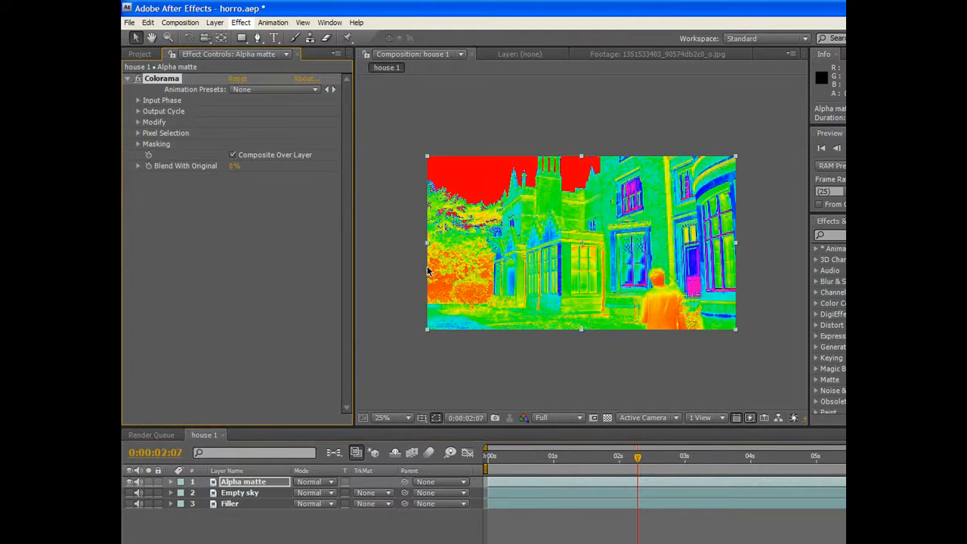
Set Colorama's Output Cycle on the Alpha matte layer to the Ramp Grey preset palette.
left_click(139, 112)
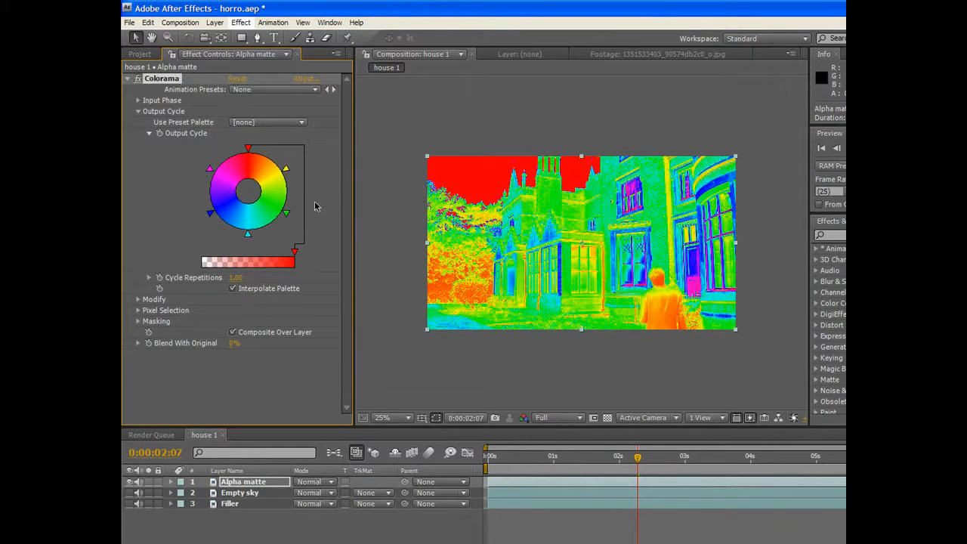
left_click(294, 123)
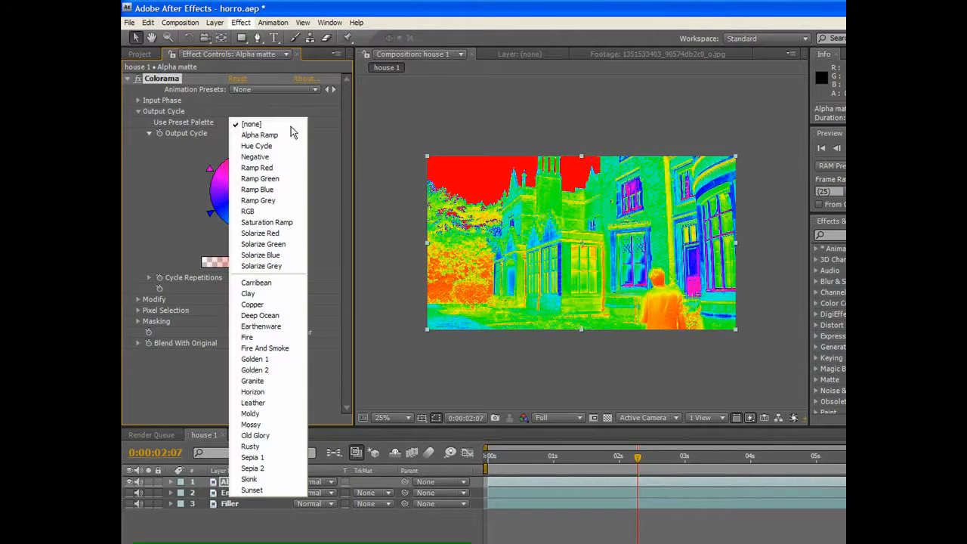
left_click(276, 147)
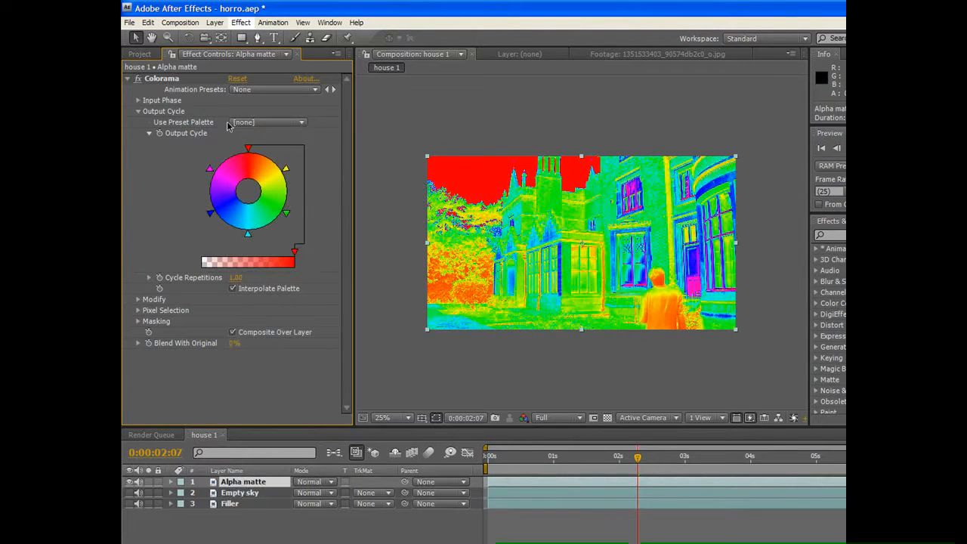
left_click(263, 125)
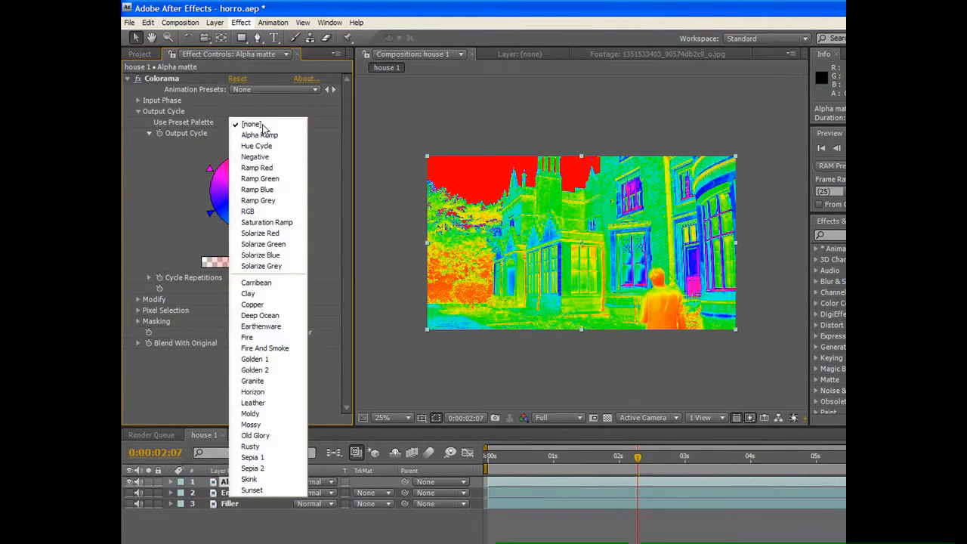
left_click(258, 200)
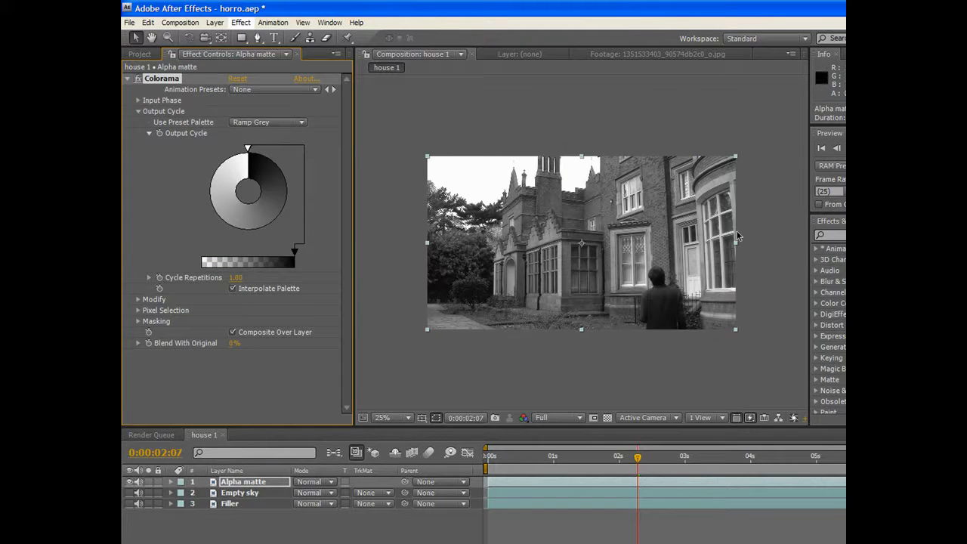
Add a black colour stop on the light grey side of Colorama's output cycle wheel.
double_click(209, 197)
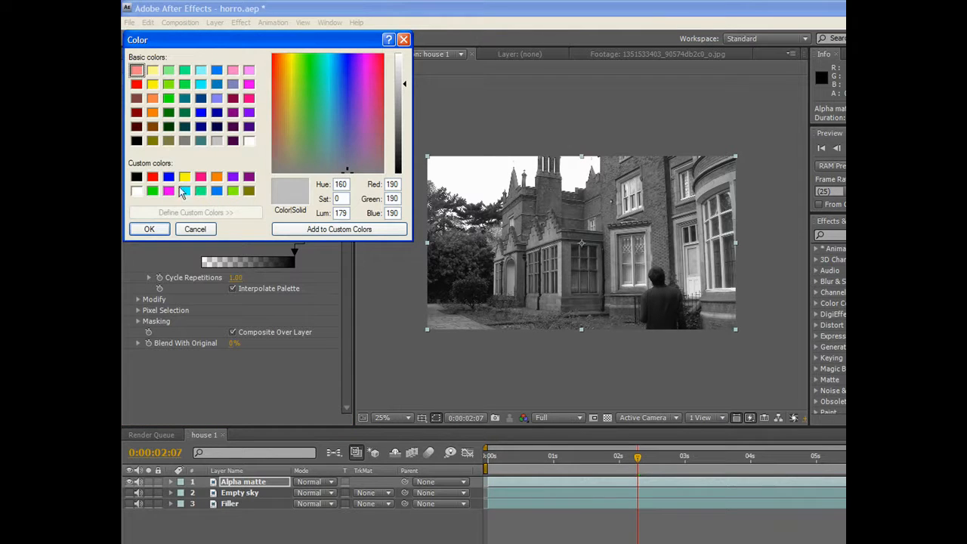
left_click(137, 177)
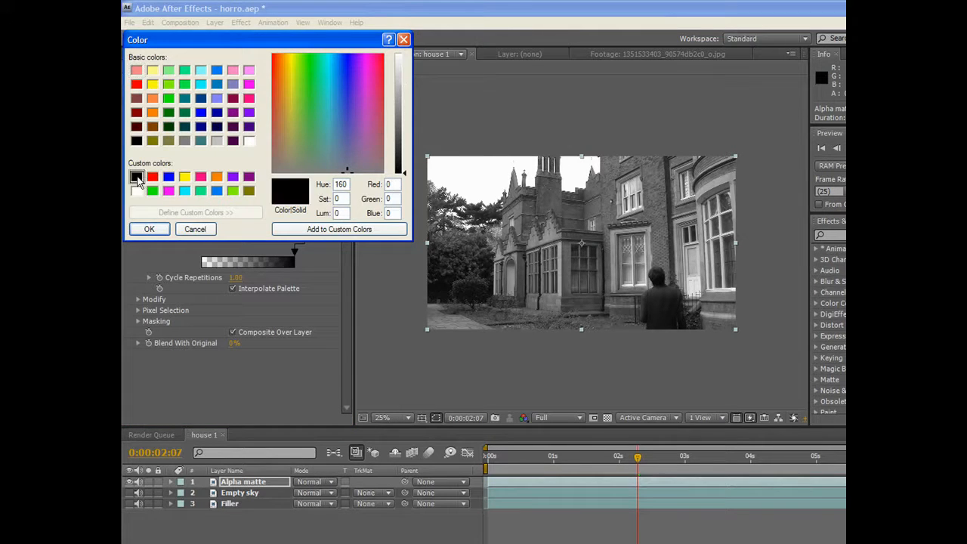
left_click(149, 231)
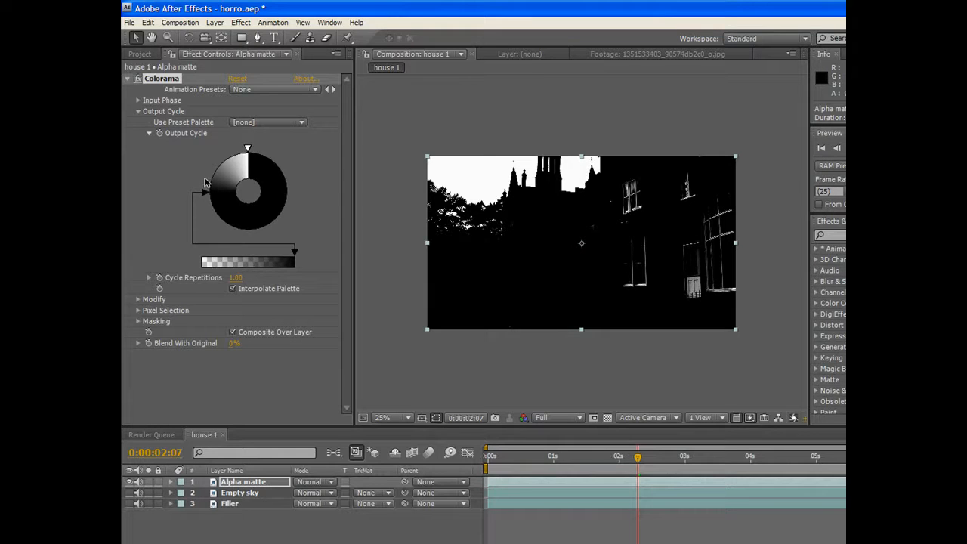
Add a white colour stop just above the black one and shift the stops around the wheel to widen the white range.
double_click(205, 183)
left_click(137, 192)
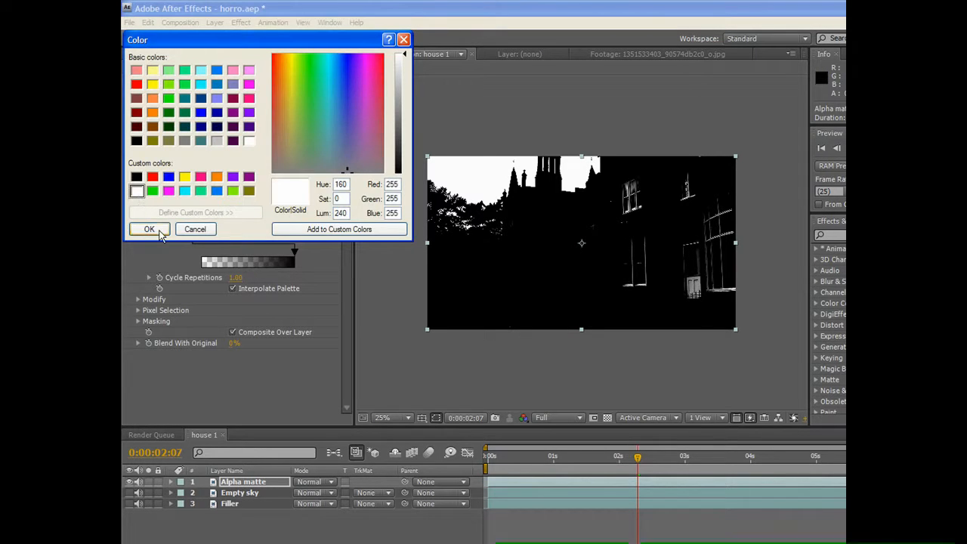
left_click(149, 229)
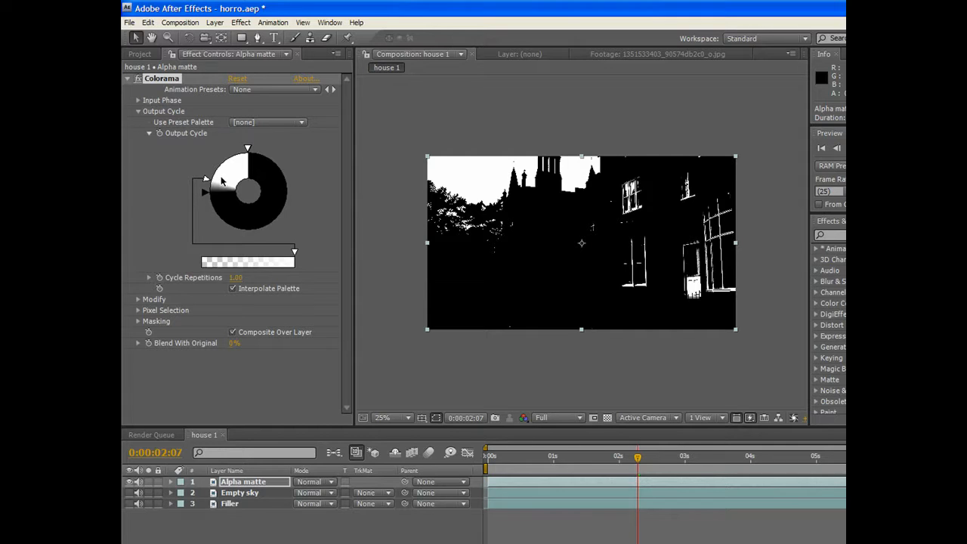
left_click_drag(208, 183, 200, 207)
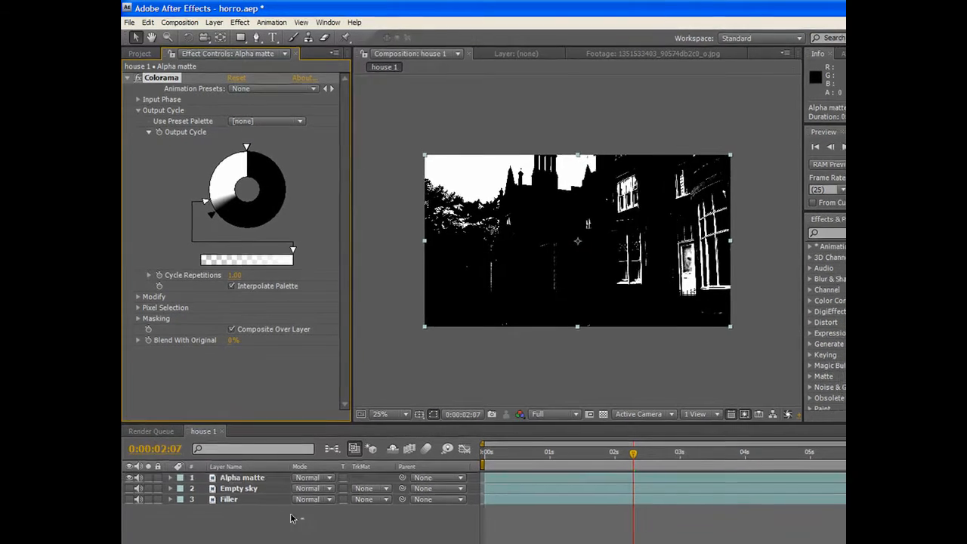
Show the Empty sky layer and set its track matte to Luma Inverted Matte "Alpha matte".
left_click(248, 463)
left_click(128, 463)
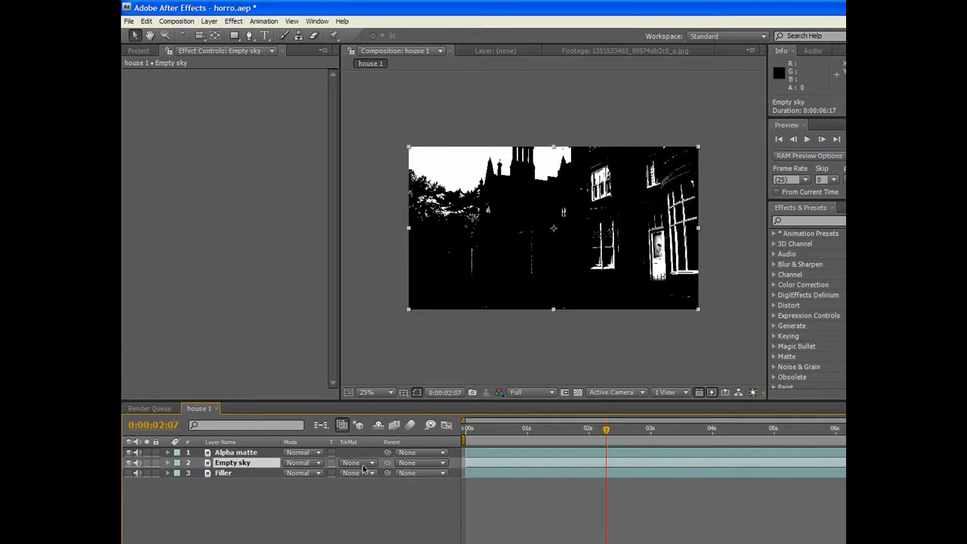
key("F4")
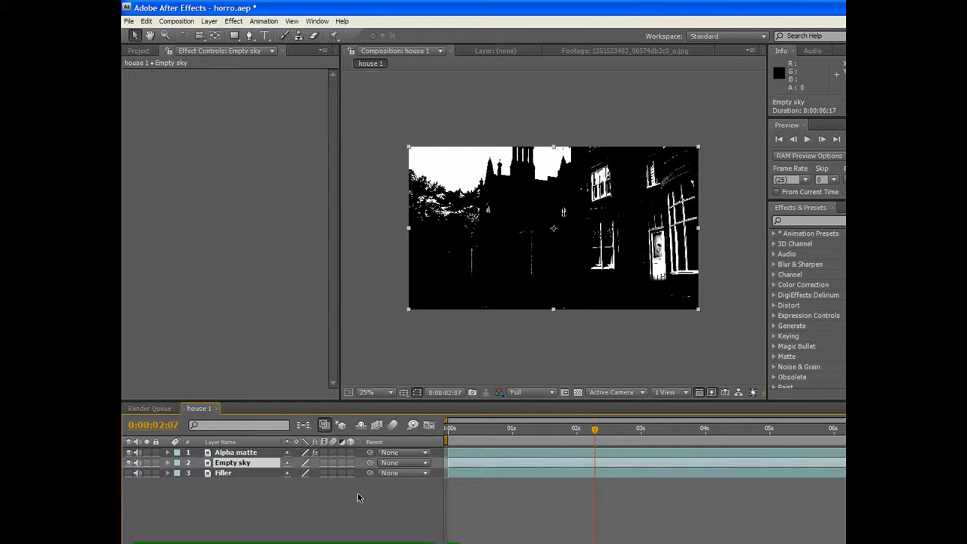
key("F4")
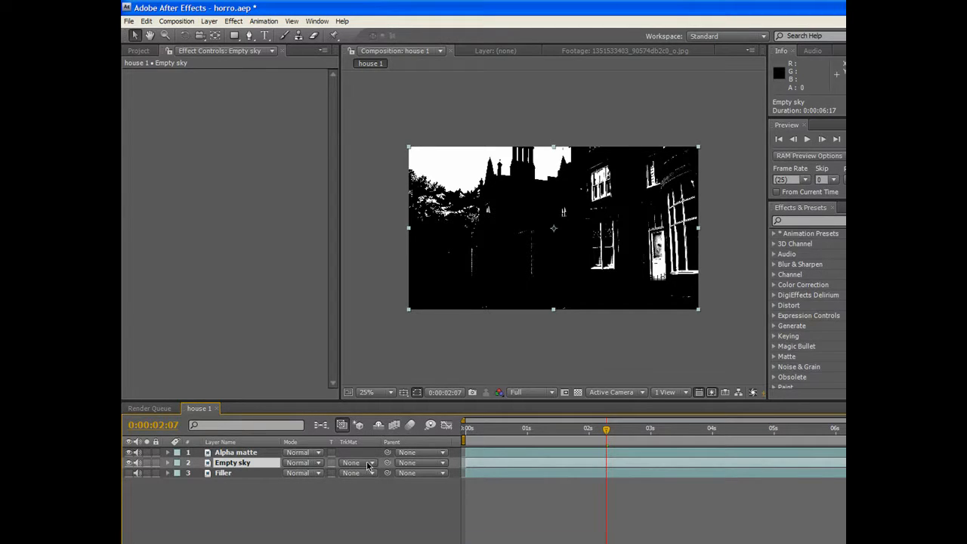
left_click(360, 464)
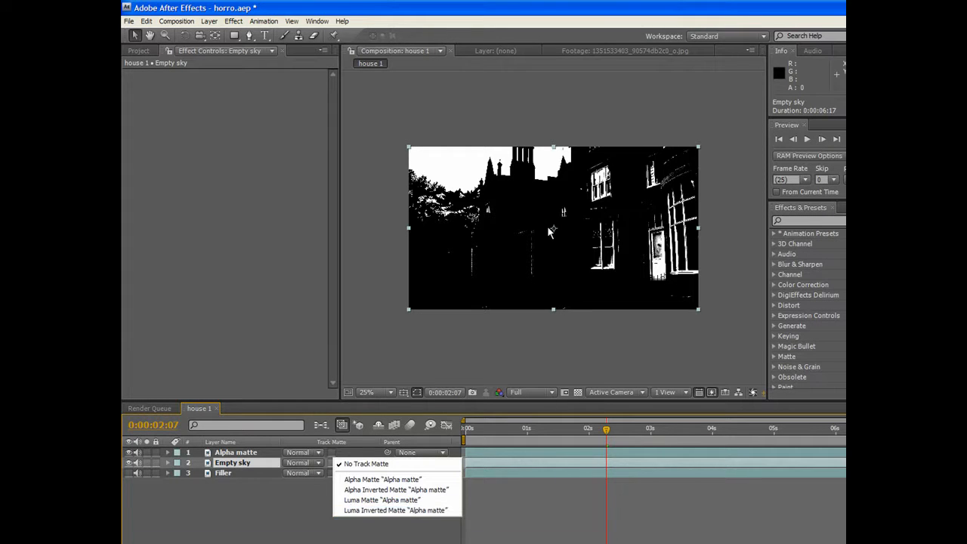
left_click(390, 510)
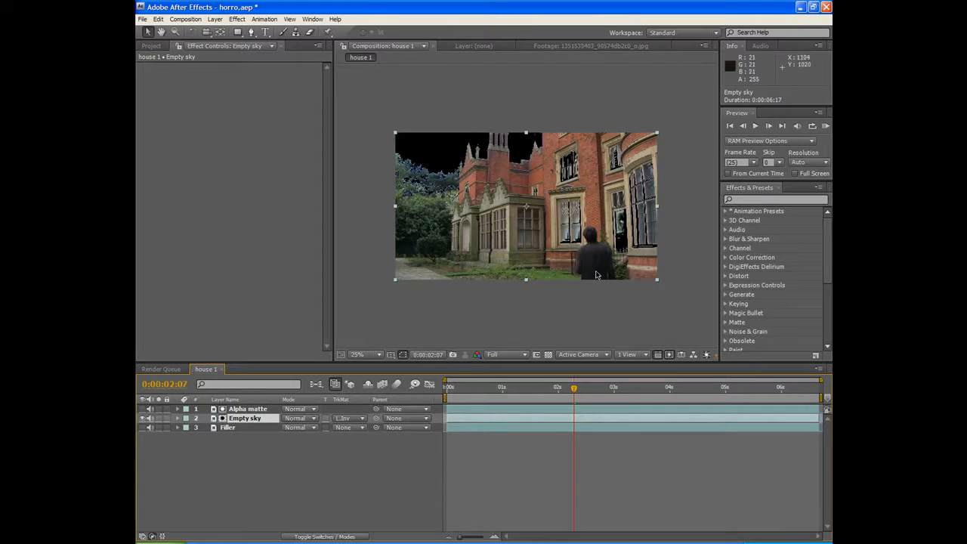
Show the Filler layer and draw a closed 12-point Pen mask on it around the house, man and lower trees, excluding the sky.
left_click(143, 428)
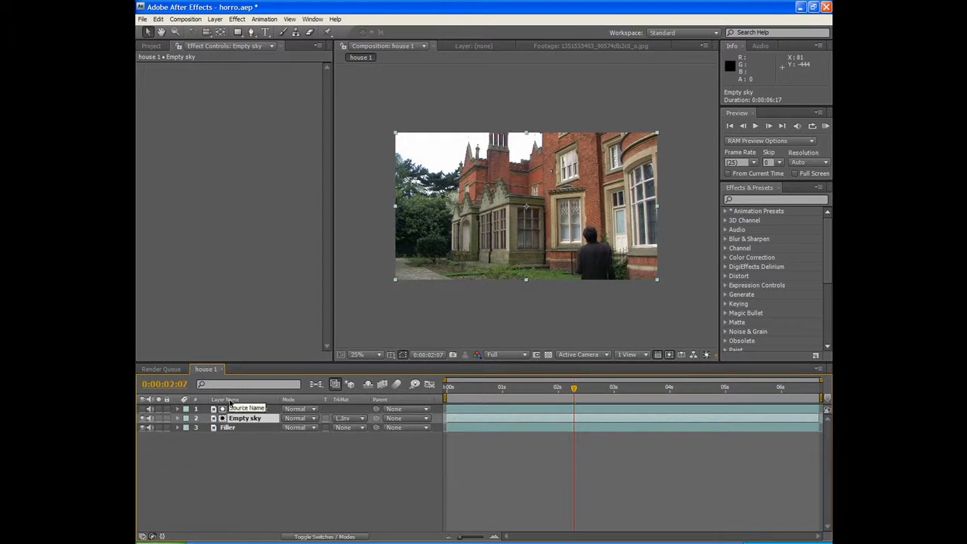
left_click(237, 428)
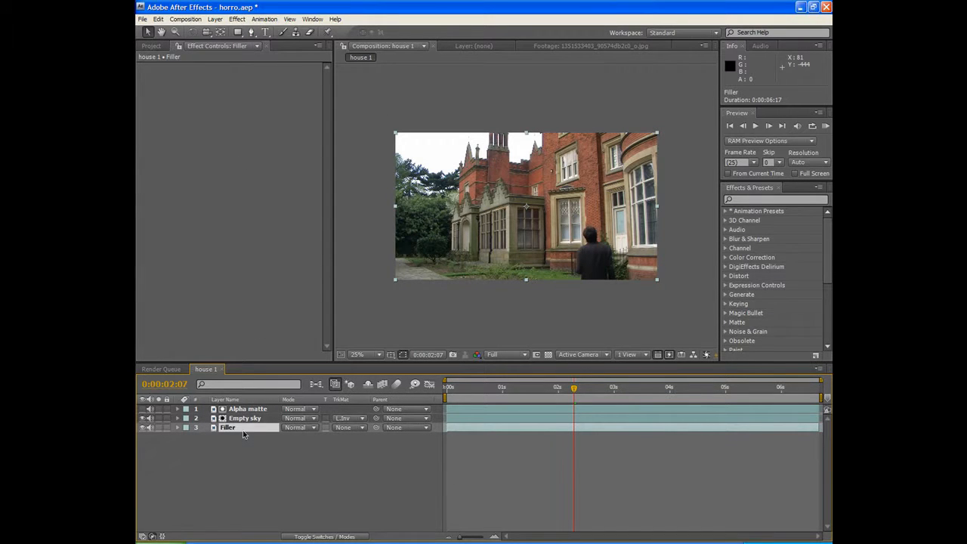
left_click(252, 33)
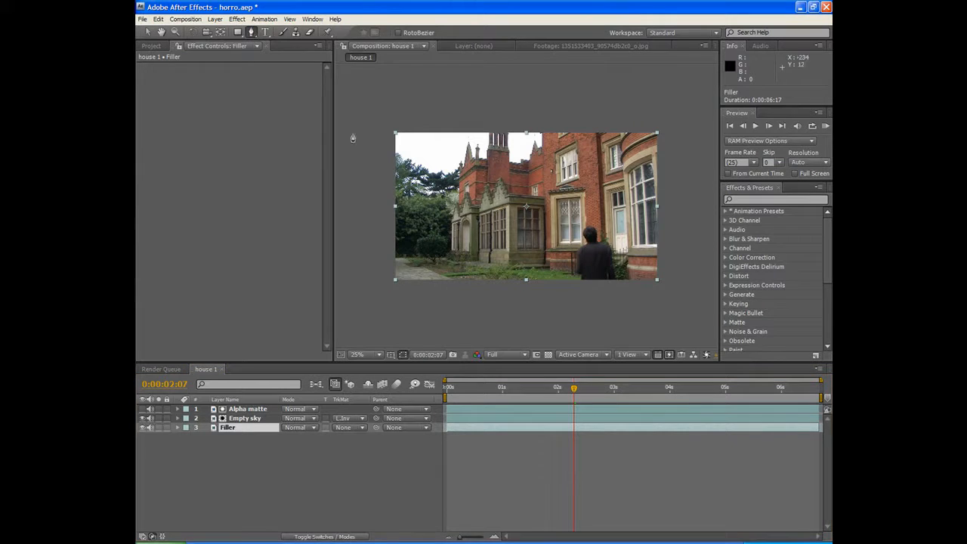
left_click(382, 199)
left_click(434, 209)
left_click(456, 223)
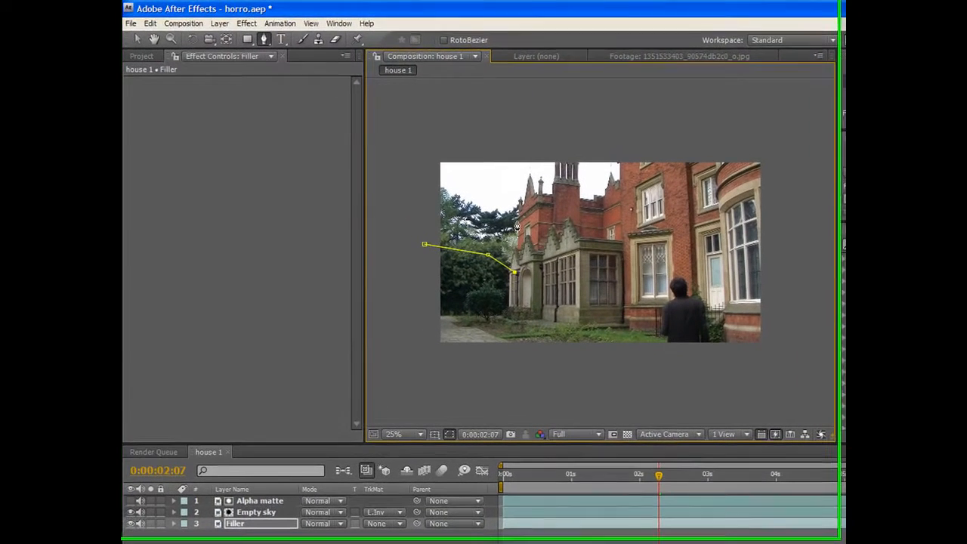
left_click(522, 215)
left_click(559, 202)
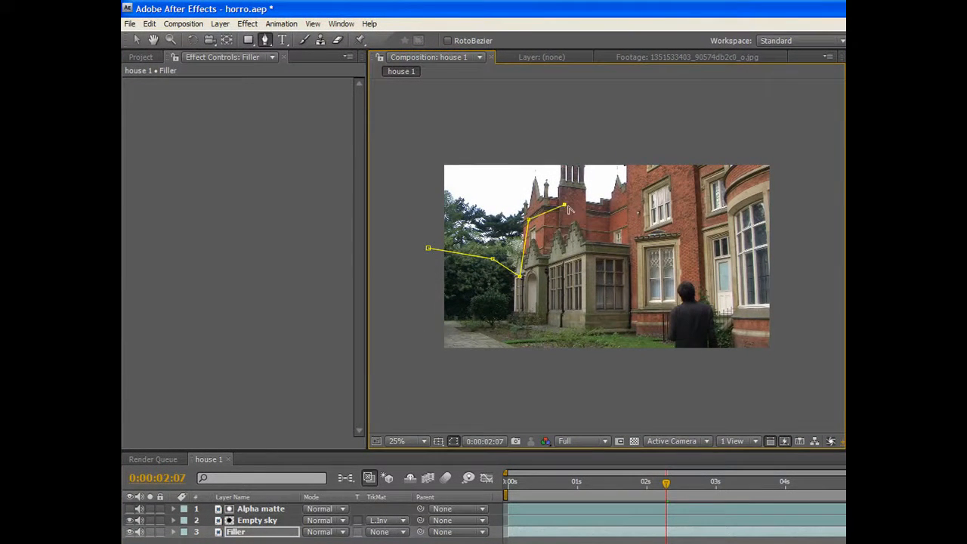
left_click(611, 207)
left_click(634, 181)
left_click(797, 116)
left_click(803, 370)
left_click(421, 379)
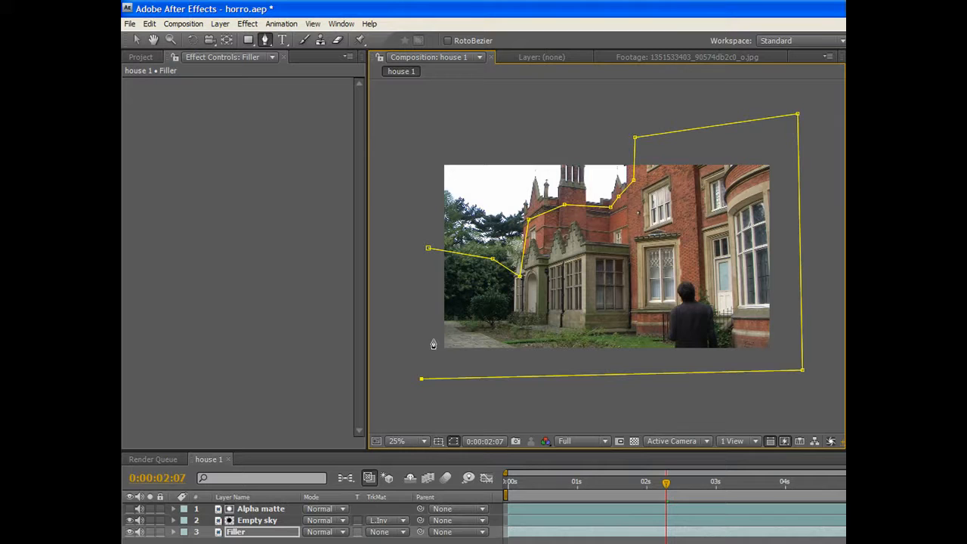
left_click(428, 250)
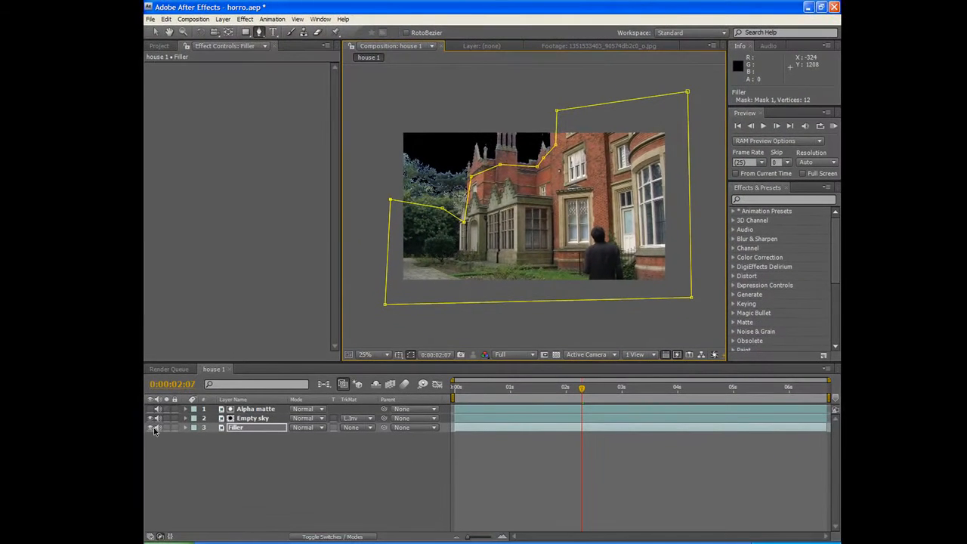
left_click(155, 32)
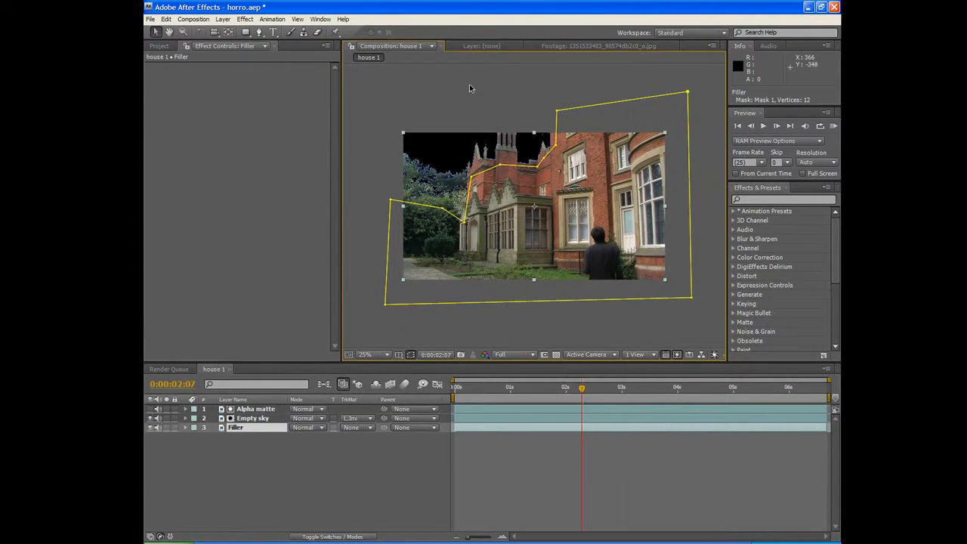
left_click(469, 89)
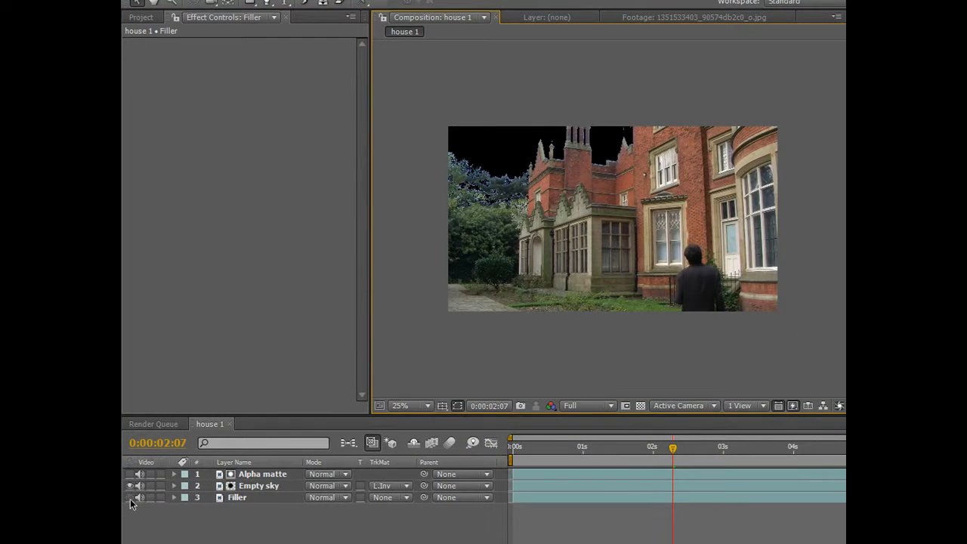
Compare the image with the Filler layer hidden and shown, and examine the tree and roof edges at 50% magnification.
left_click(131, 499)
left_click(130, 500)
left_click(131, 499)
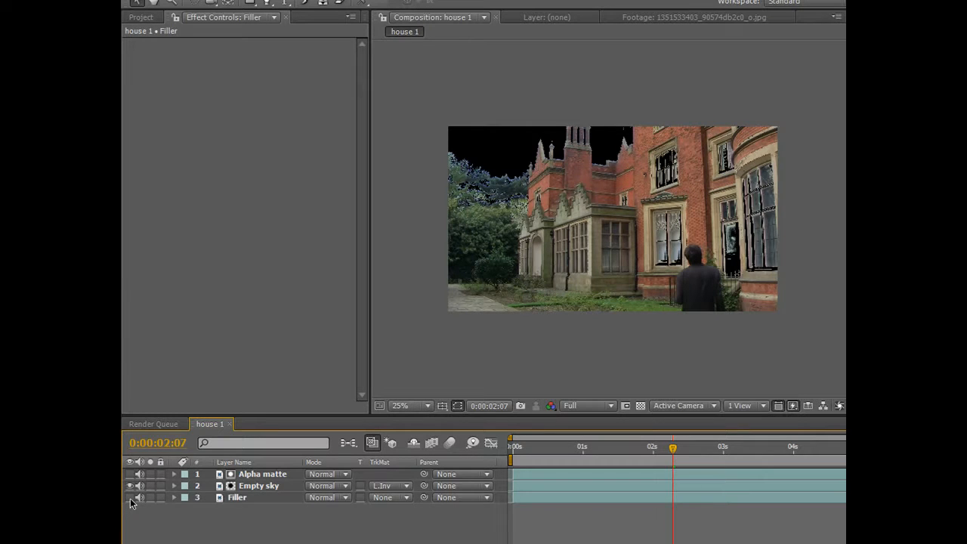
left_click(131, 498)
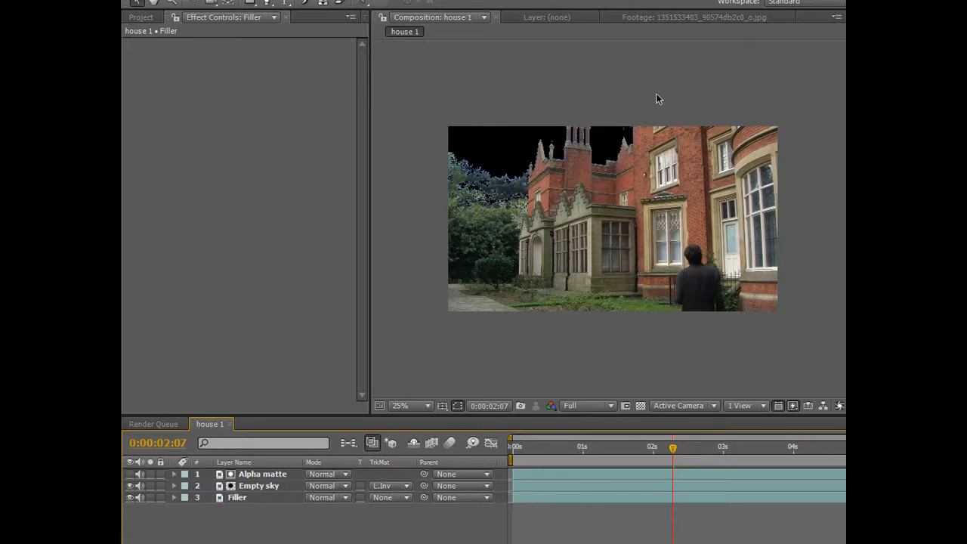
scroll(499, 168, "up", 2)
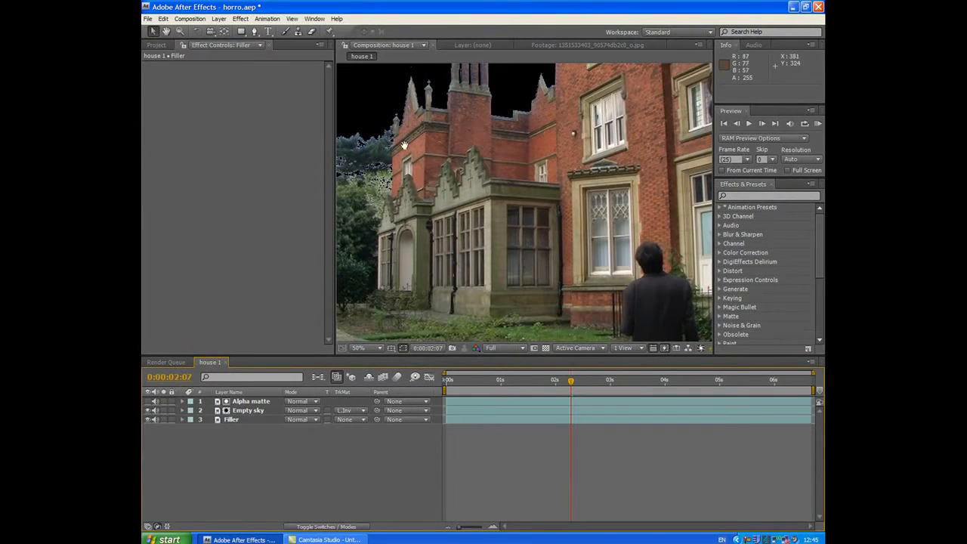
left_click_drag(404, 145, 551, 153)
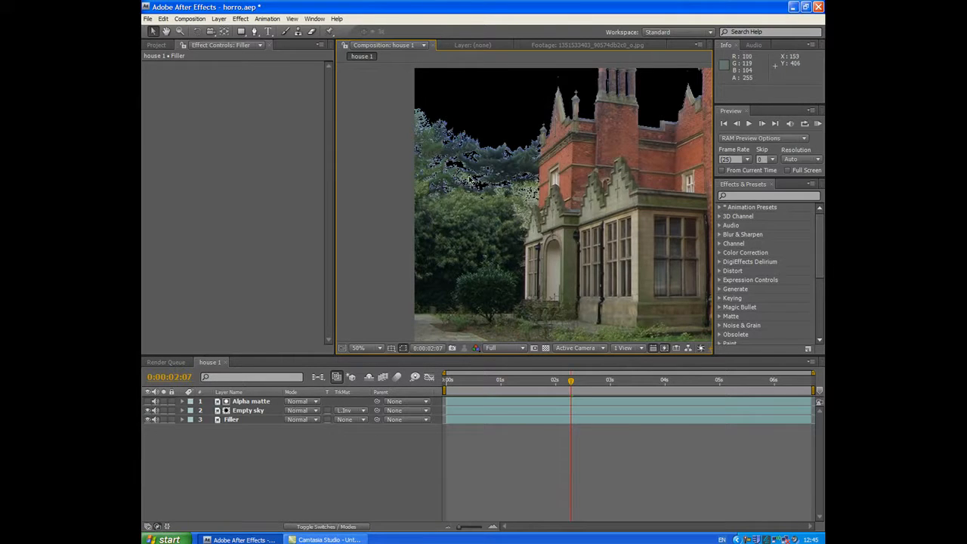
Pre-compose the Alpha matte, Empty sky and Filler layers into a composition named house, and check its contents.
scroll(476, 182, "down", 2)
left_click_drag(533, 165, 459, 163)
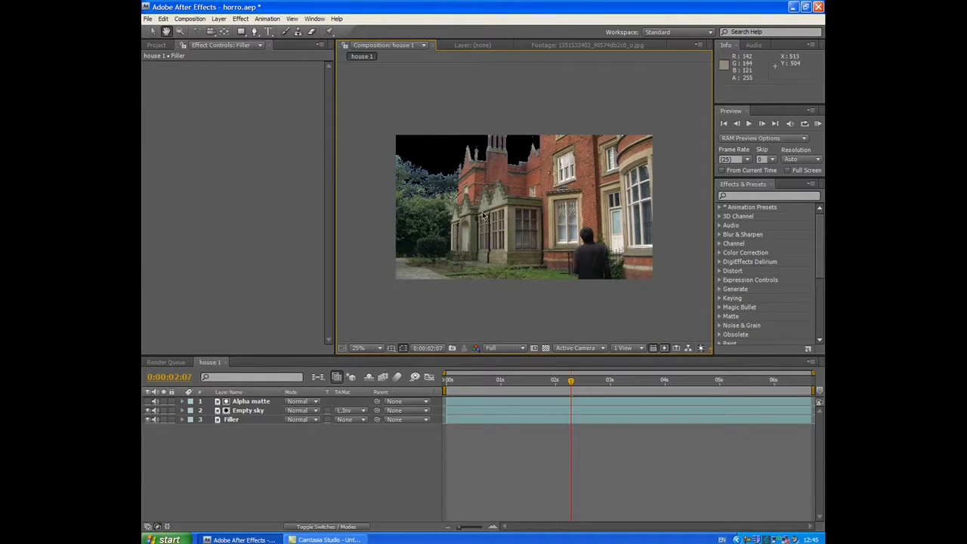
left_click_drag(255, 436, 230, 401)
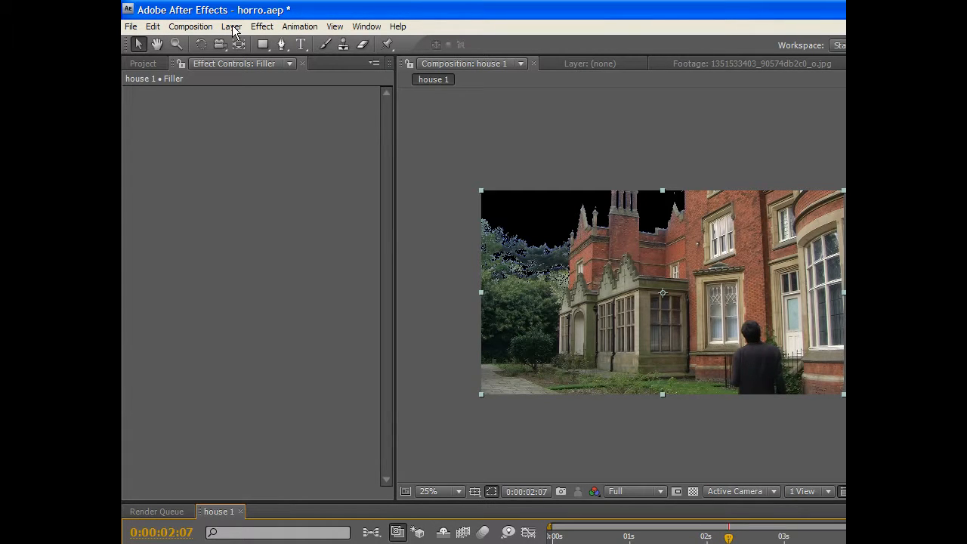
left_click(232, 27)
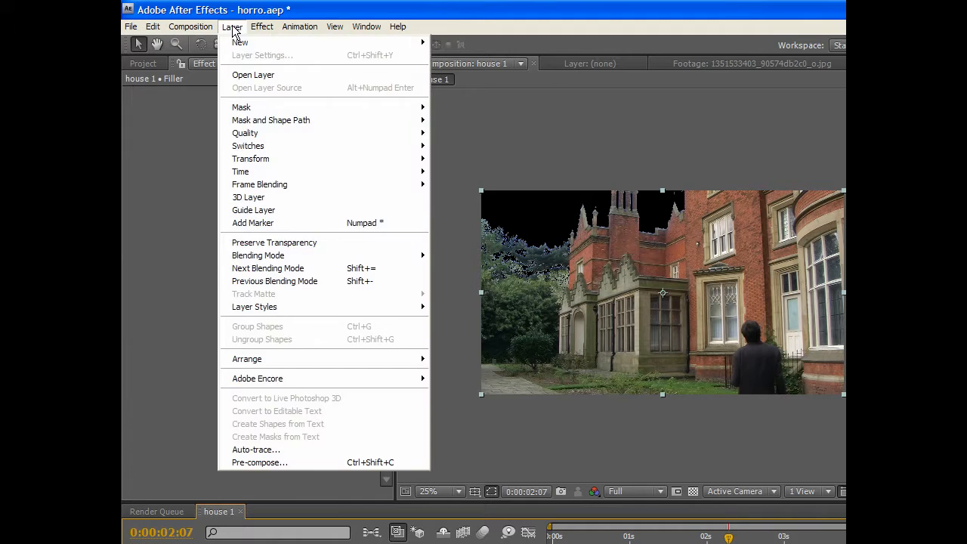
left_click(293, 464)
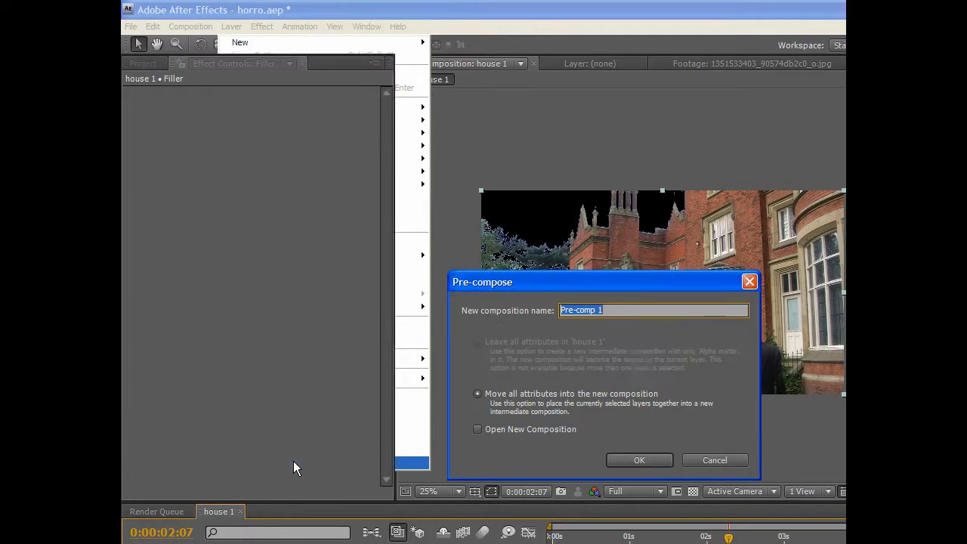
type("house")
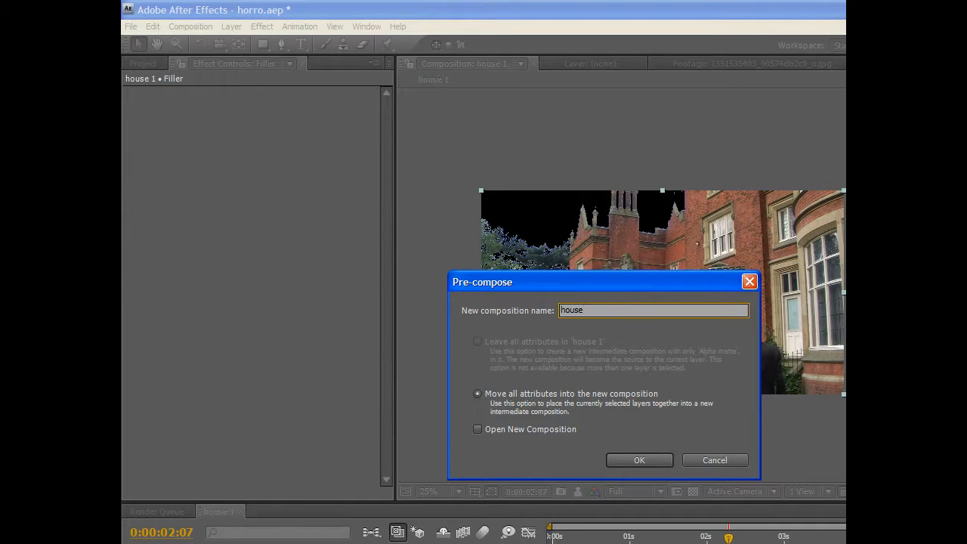
key("Return")
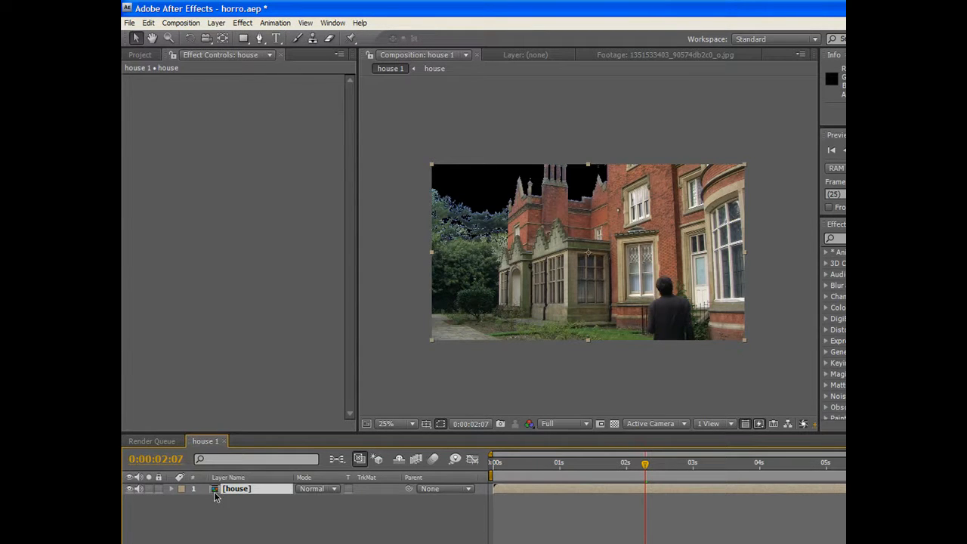
double_click(214, 493)
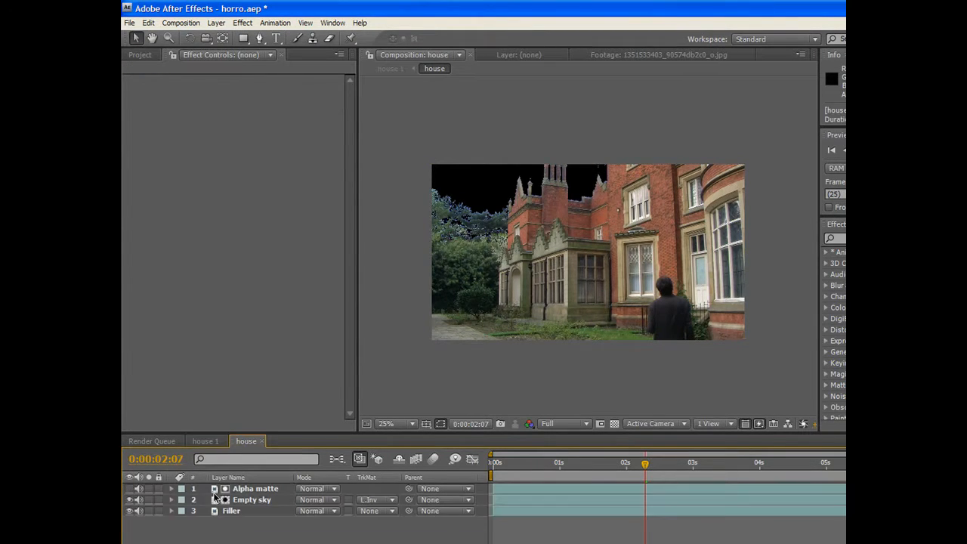
left_click(261, 440)
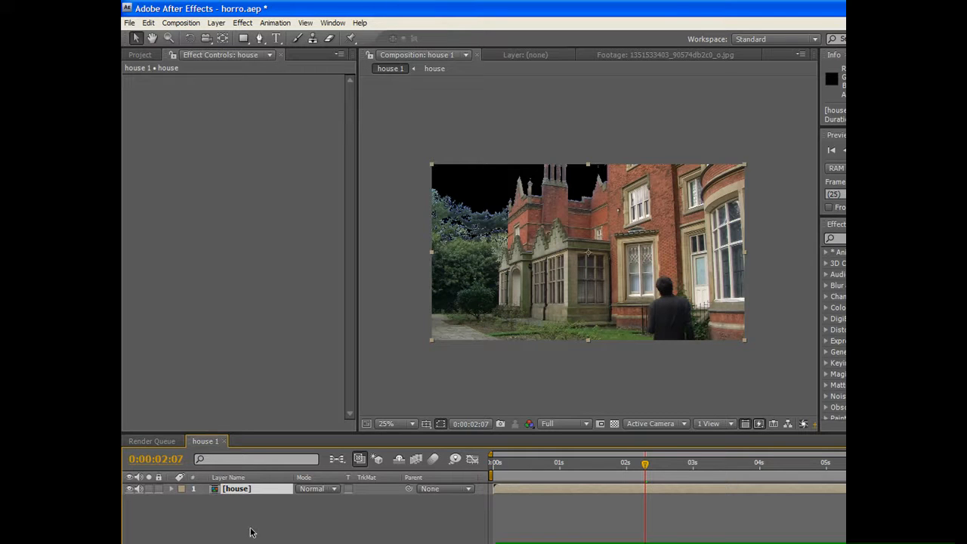
Add the sunset sky JPEG beneath the house layer, enlarge it and position its clouds to fill the empty sky.
left_click(140, 54)
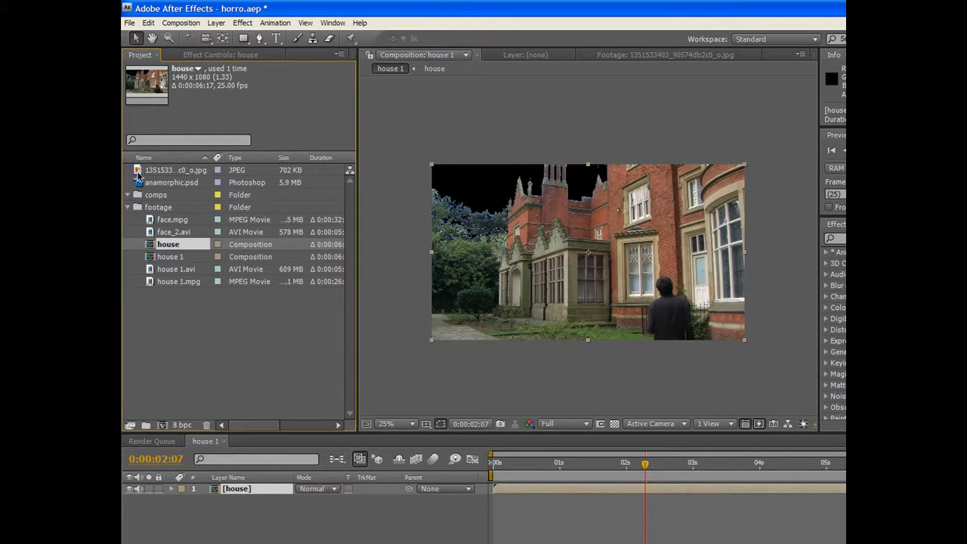
left_click_drag(138, 173, 227, 527)
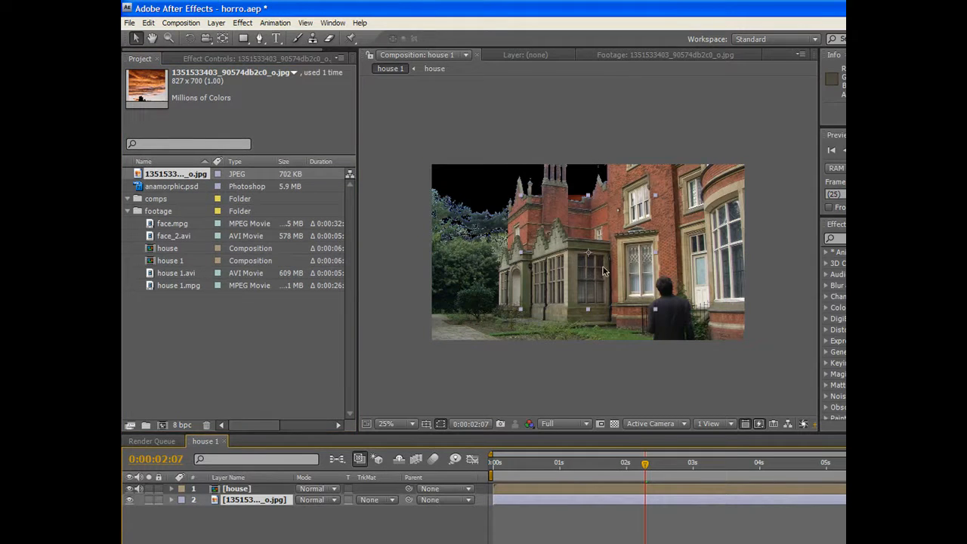
left_click_drag(628, 283, 531, 245)
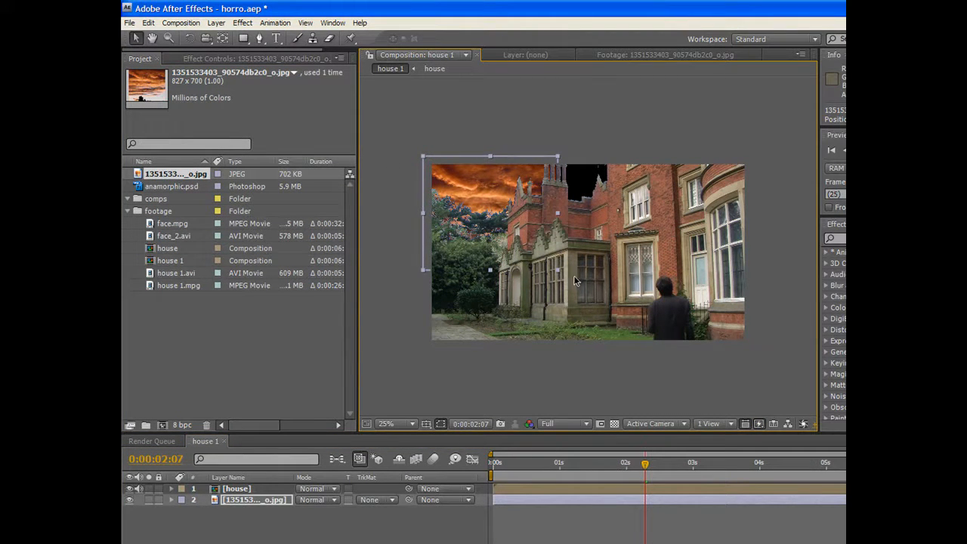
left_click_drag(559, 274, 648, 345)
left_click_drag(572, 312, 565, 249)
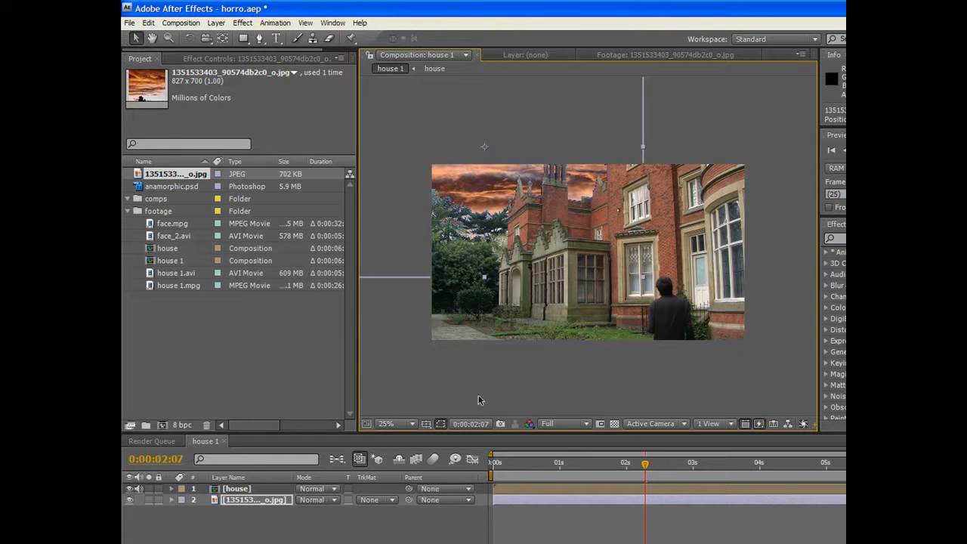
left_click(427, 373)
scroll(484, 237, "up", 1)
scroll(483, 237, "down", 1)
scroll(485, 237, "up", 1)
scroll(485, 237, "down", 1)
left_click_drag(536, 268, 540, 229)
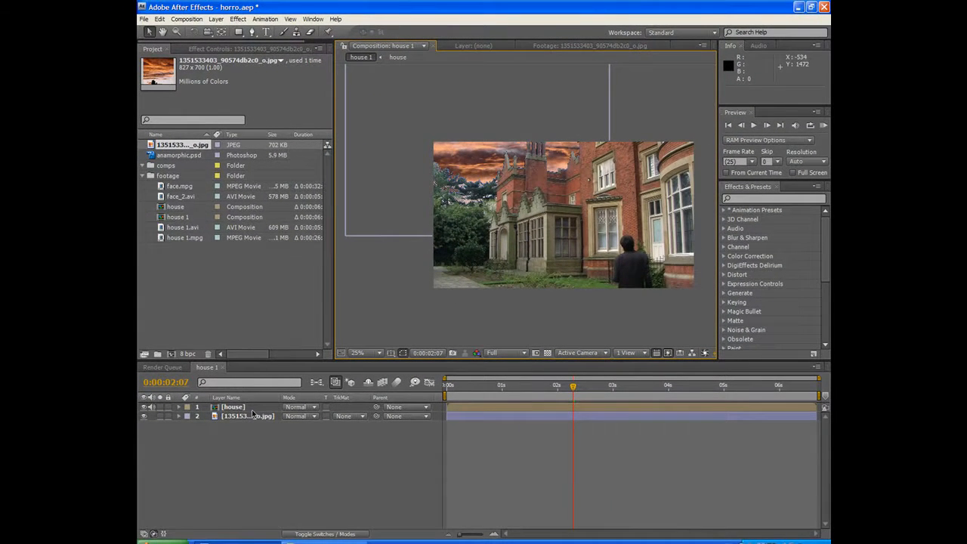
Apply Hue/Saturation to the sky image layer and set Master Saturation to -67.
left_click(253, 414)
left_click(238, 19)
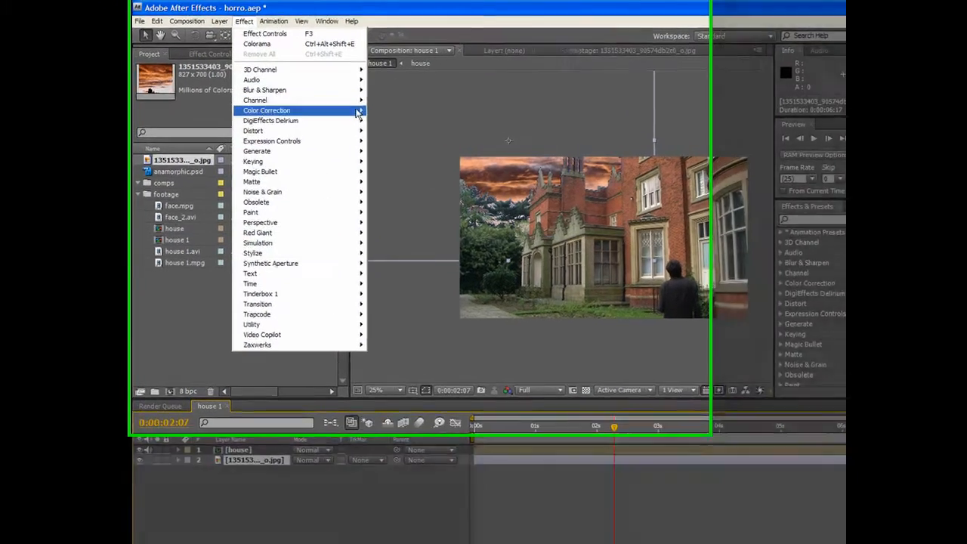
mouse_move(325, 99)
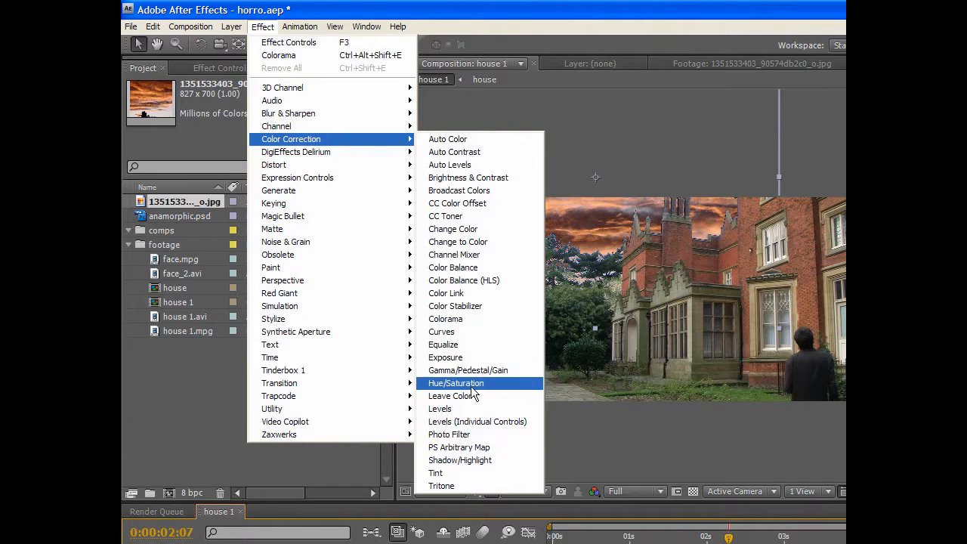
left_click(472, 390)
left_click_drag(266, 250, 198, 256)
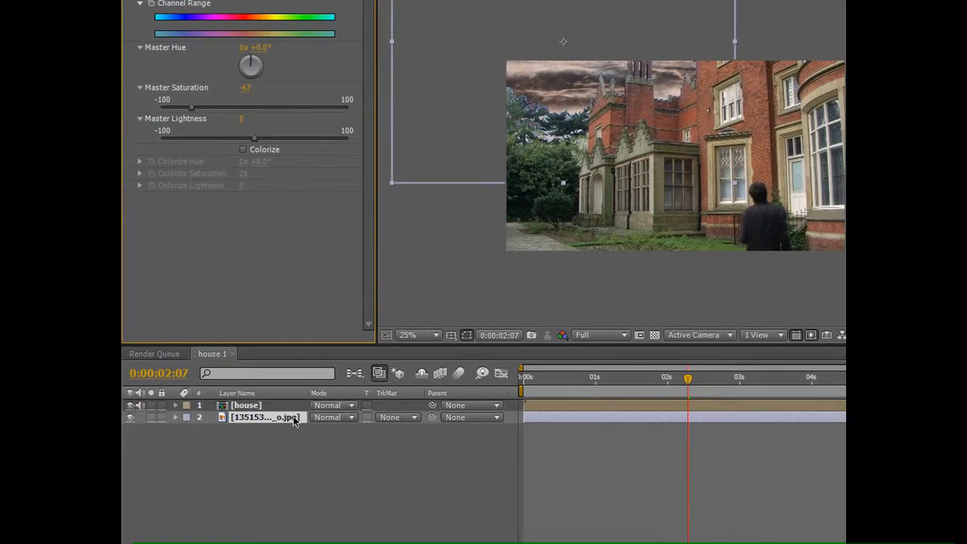
left_click(316, 492)
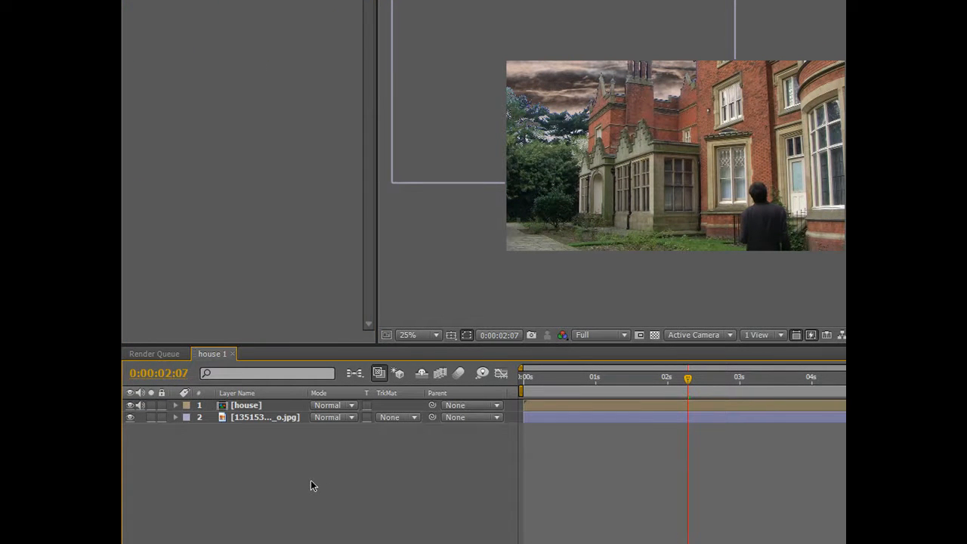
Apply the Matte Choker effect to the house layer.
scroll(576, 206, "up", 2)
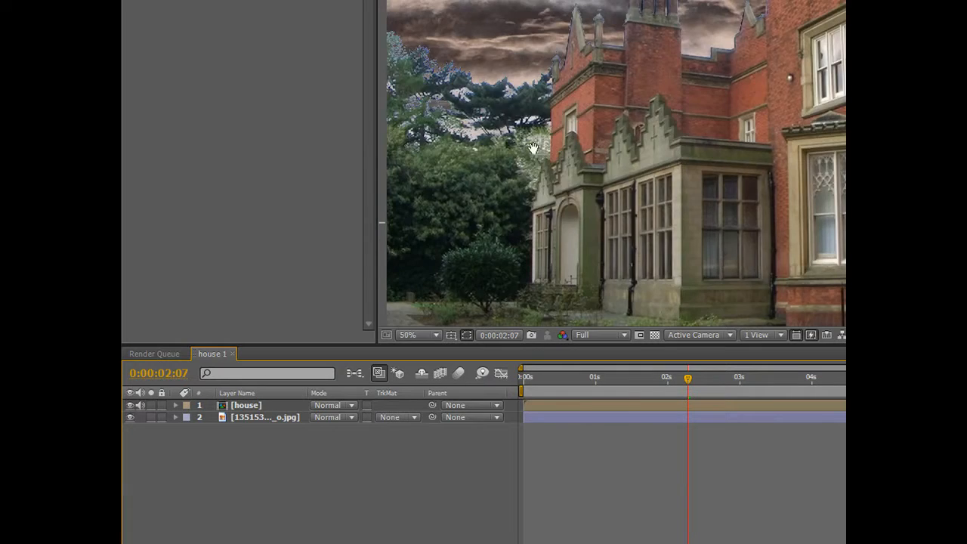
left_click_drag(535, 148, 613, 202)
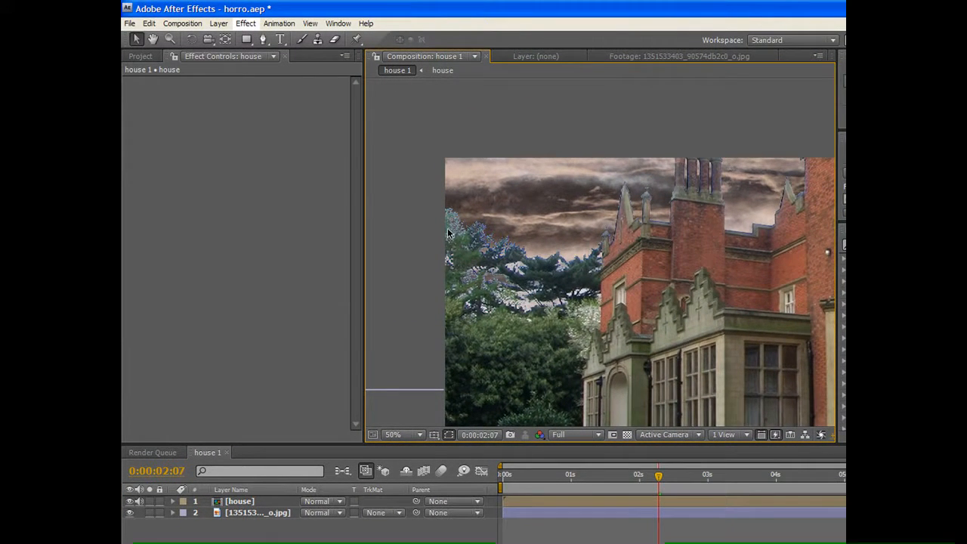
left_click(243, 501)
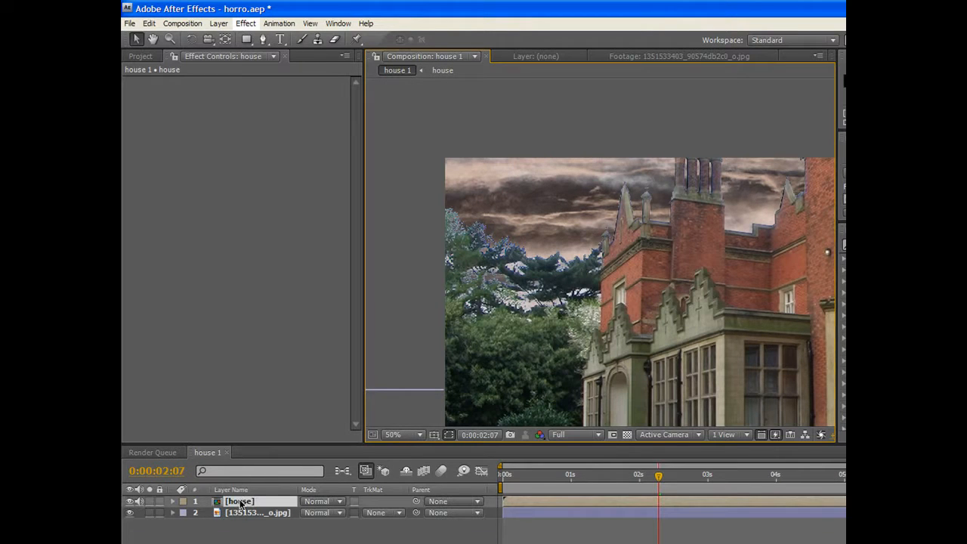
left_click(219, 23)
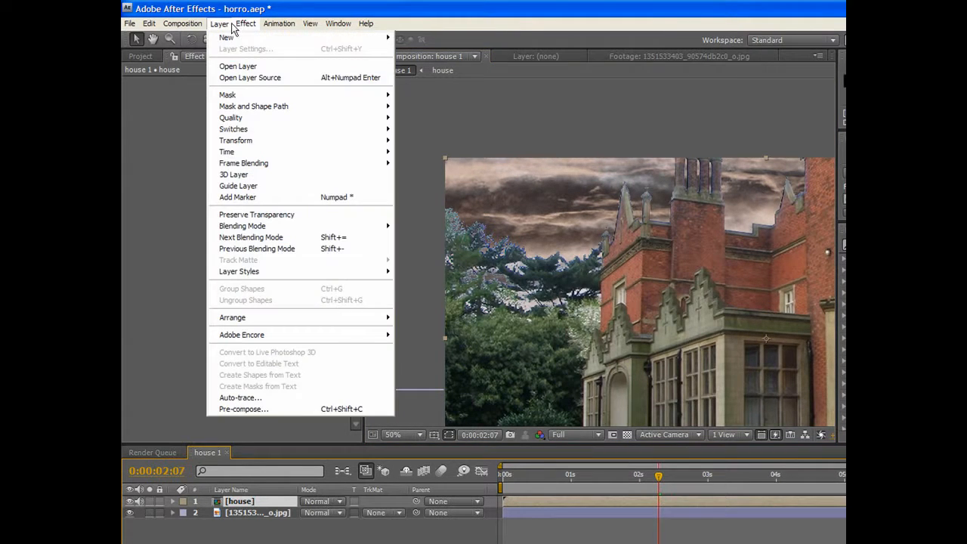
left_click(234, 24)
left_click(247, 23)
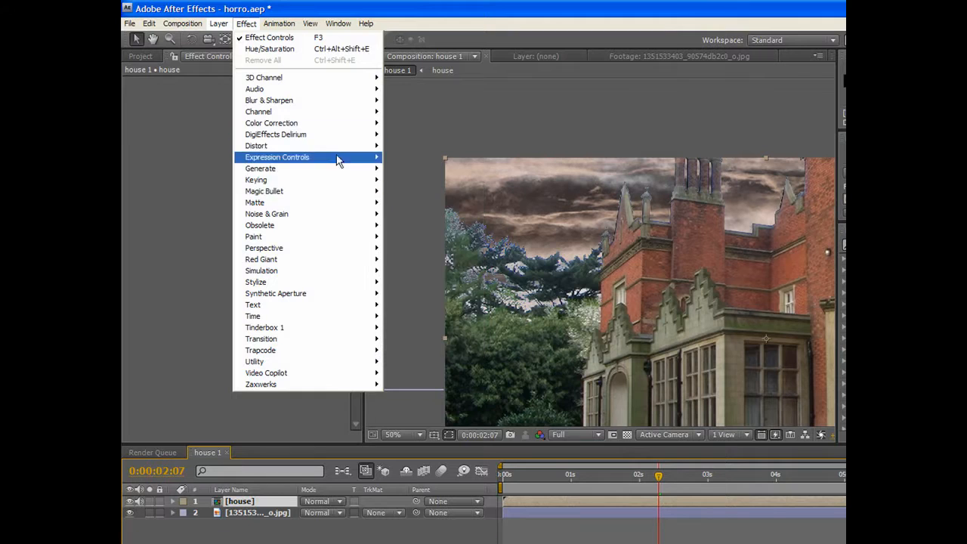
left_click(396, 202)
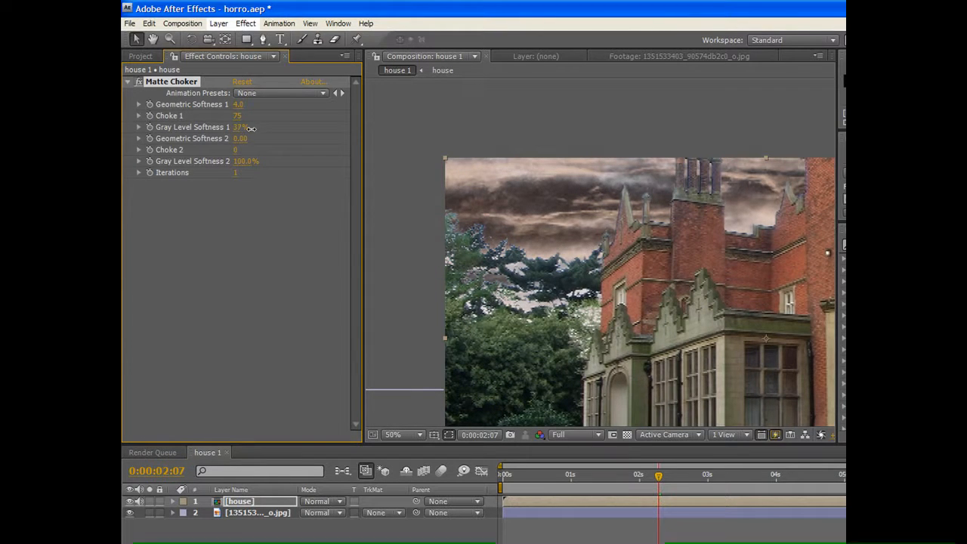
Set the Matte Choker's Choke 1 to 119, checking the tree and roof edges at closer magnification.
left_click_drag(237, 115, 250, 115)
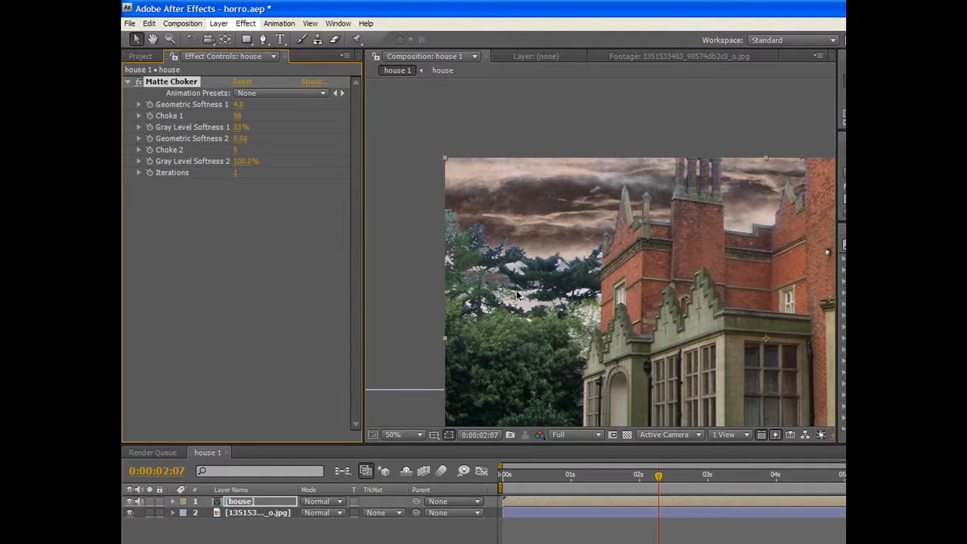
scroll(520, 300, "up", 2)
scroll(520, 300, "down", 2)
key("ctrl+s")
scroll(609, 323, "up", 2)
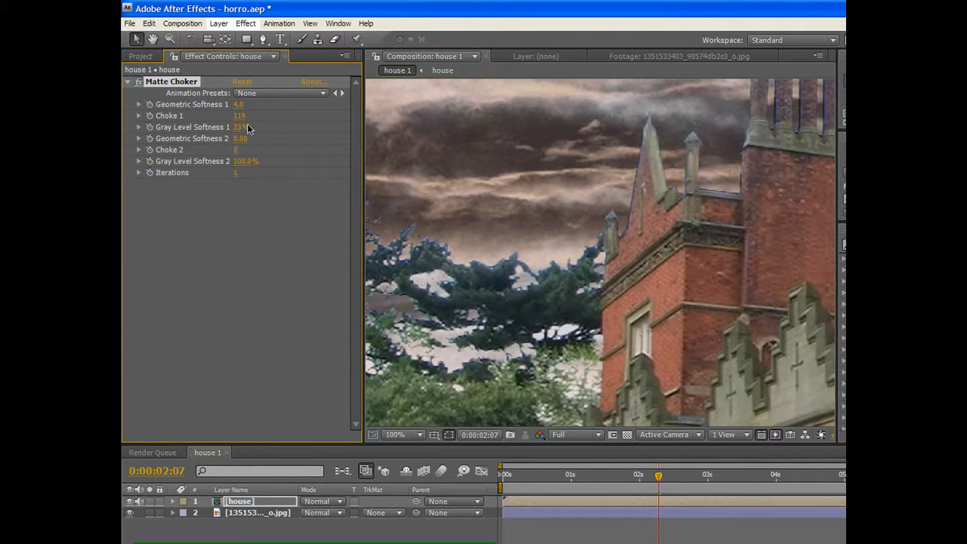
Try a Geometric Softness 1 of 4.9 in the Matte Choker, and restore it to 4.0.
left_click_drag(240, 104, 247, 104)
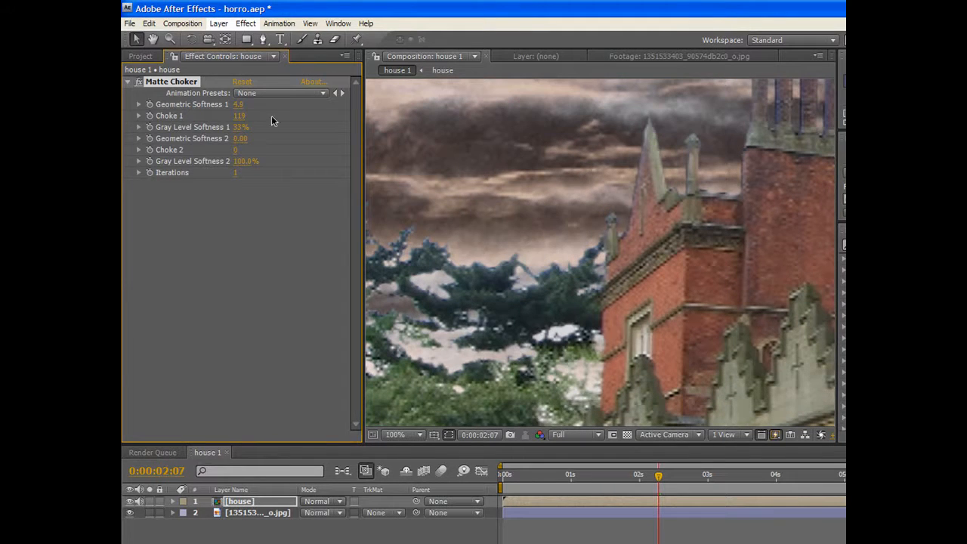
key("comma")
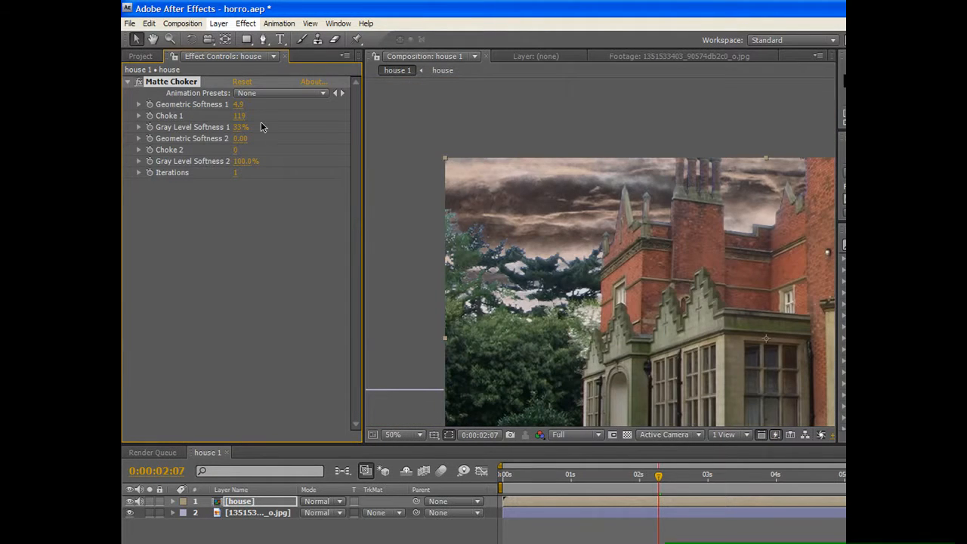
left_click_drag(240, 104, 230, 104)
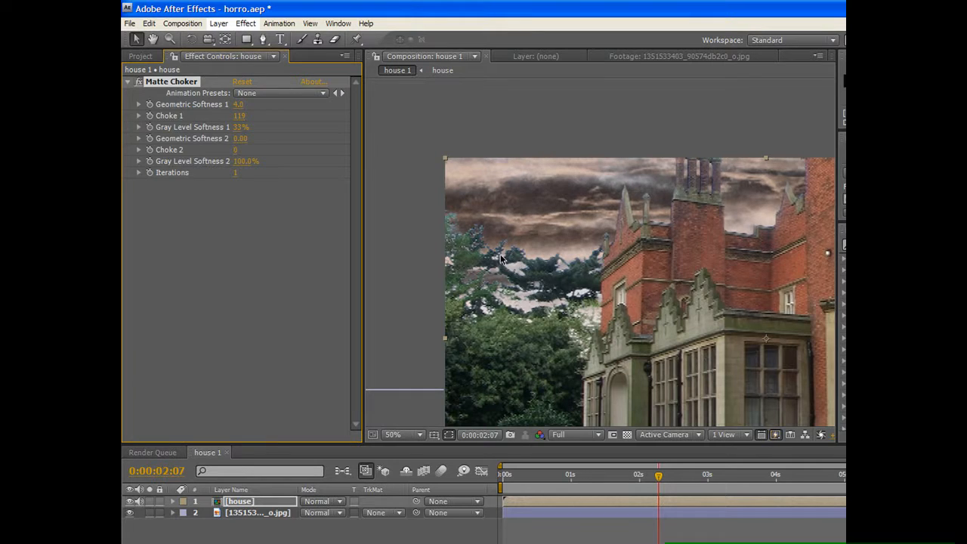
Examine the choked tree and roof edges against the new sky at several magnifications up to 100%.
key("period")
key("ctrl+s")
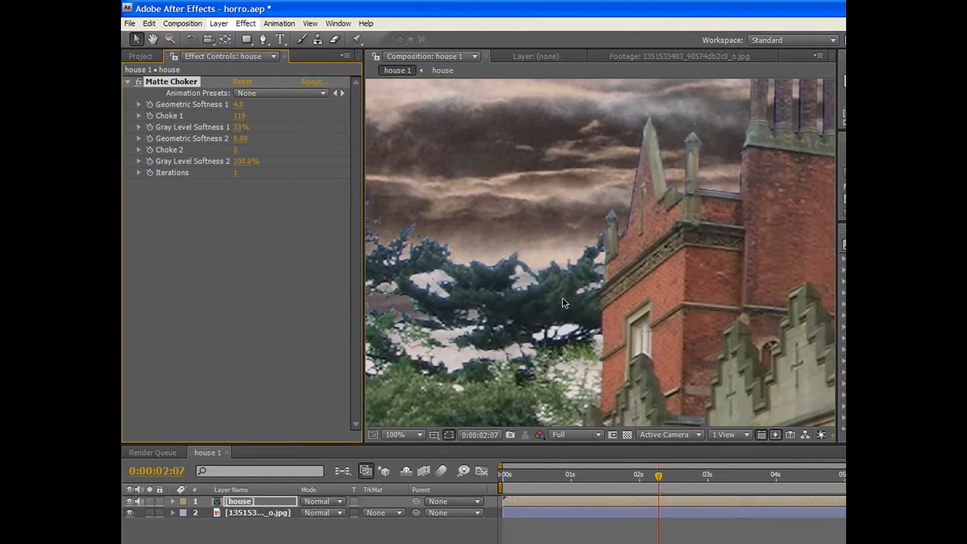
key("comma")
key("comma")
key("period")
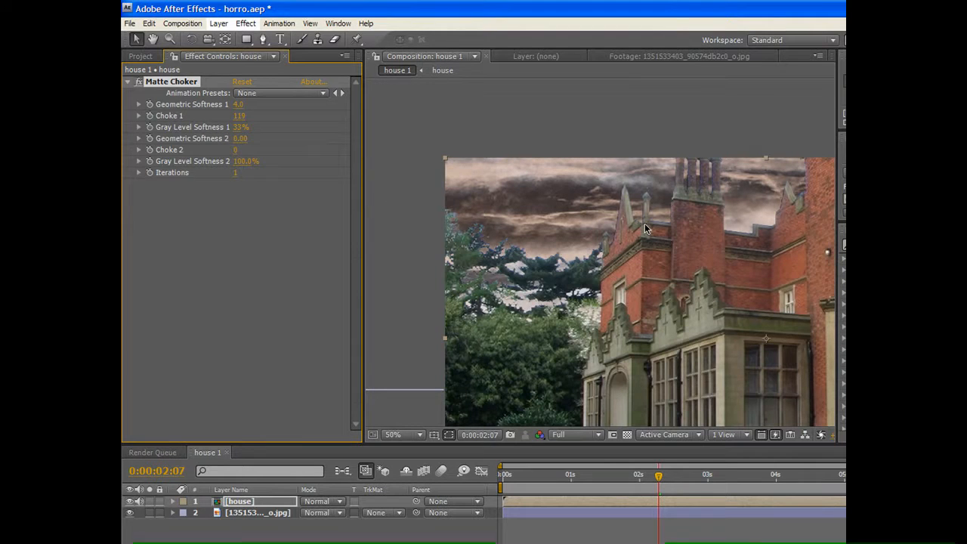
left_click_drag(749, 291, 648, 257)
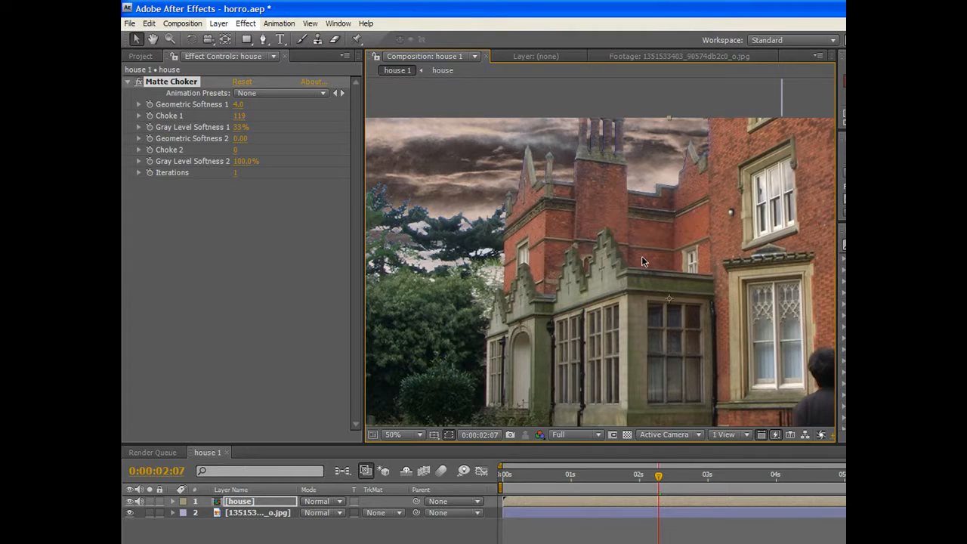
left_click_drag(461, 288, 546, 278)
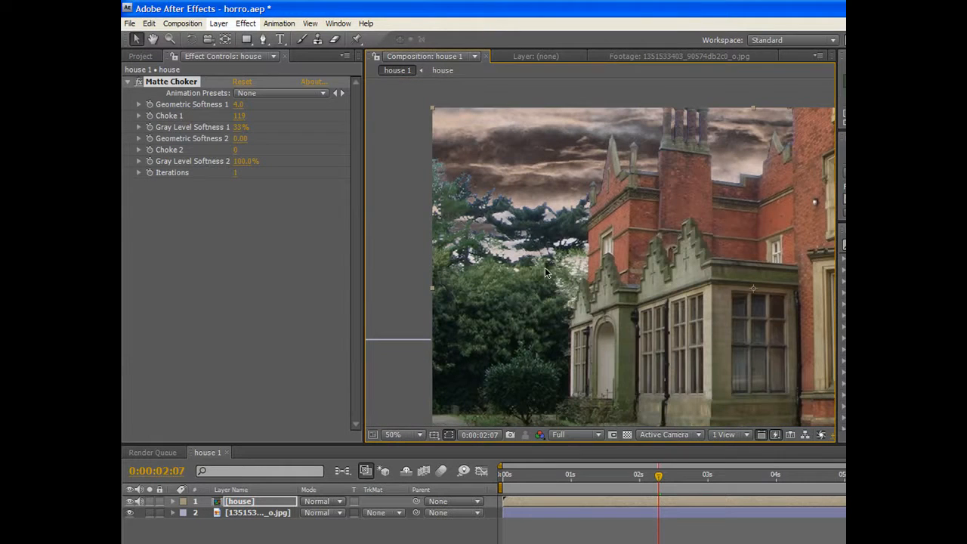
left_click_drag(730, 232, 666, 223)
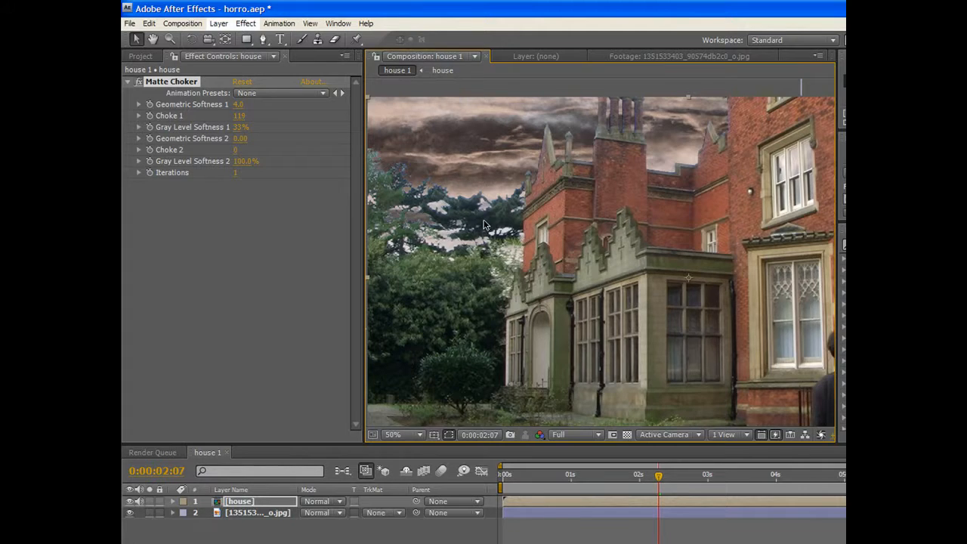
scroll(572, 207, "down", 1)
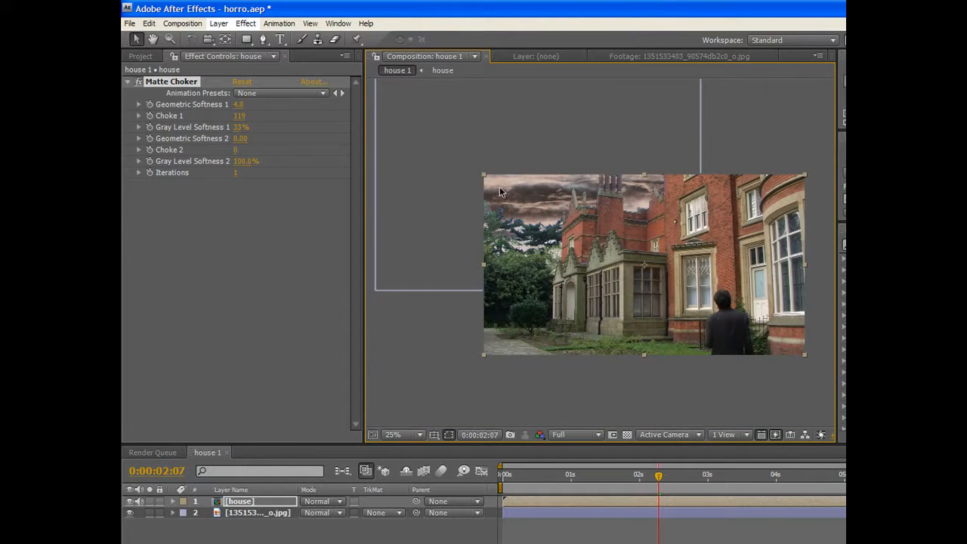
scroll(563, 244, "up", 4)
key("space")
left_click_drag(470, 208, 704, 302)
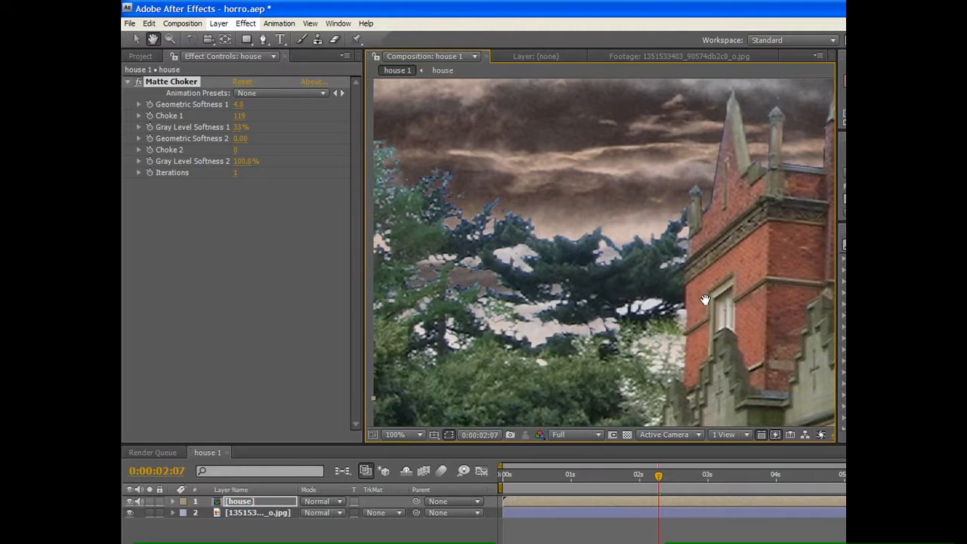
Check how the keyed house and treeline blend with the stormy sky across the whole frame, between 25% and 100% magnification.
scroll(597, 246, "down", 2)
scroll(595, 245, "down", 1)
scroll(594, 244, "up", 1)
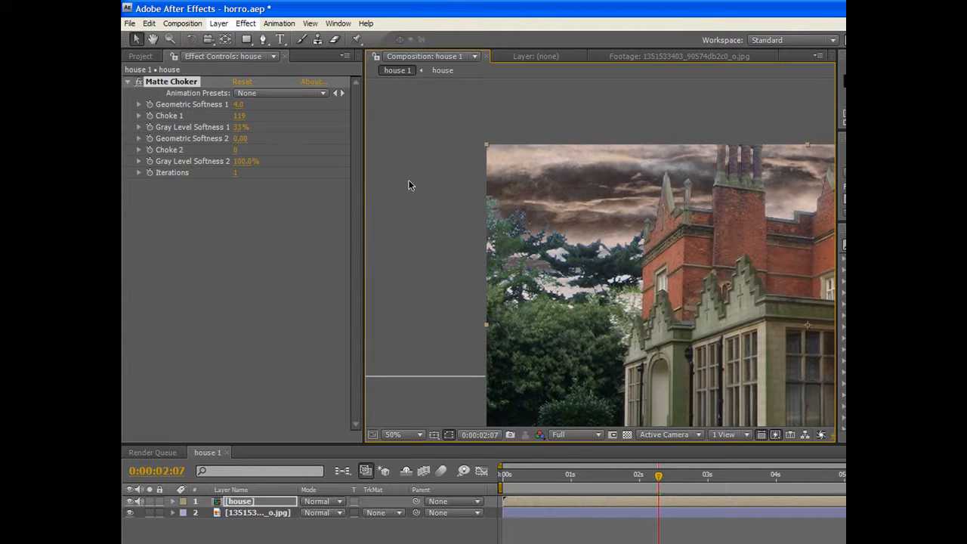
scroll(532, 179, "down", 1)
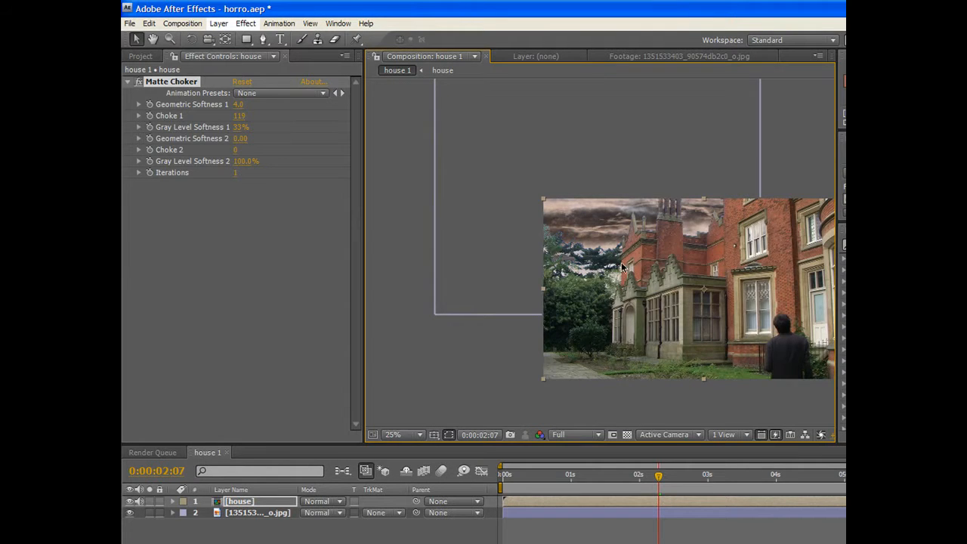
scroll(576, 275, "up", 4)
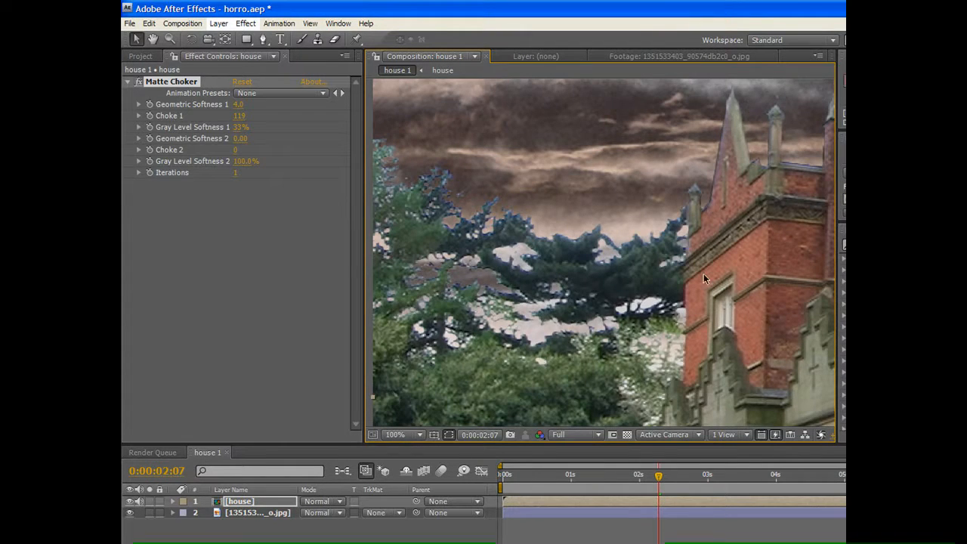
scroll(691, 206, "down", 4)
left_click_drag(733, 304, 632, 274)
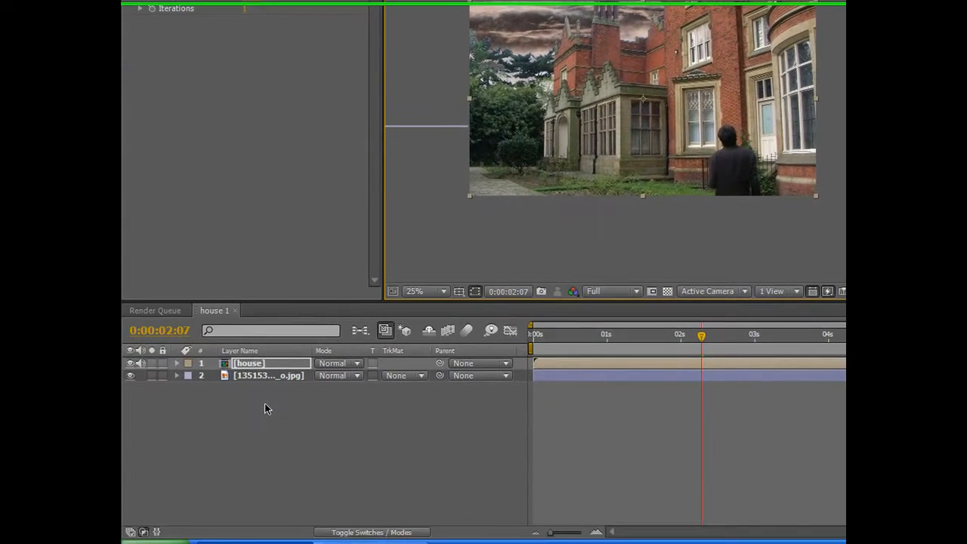
Add an adjustment layer above the house layer and rename it DOF.
right_click(261, 500)
mouse_move(304, 503)
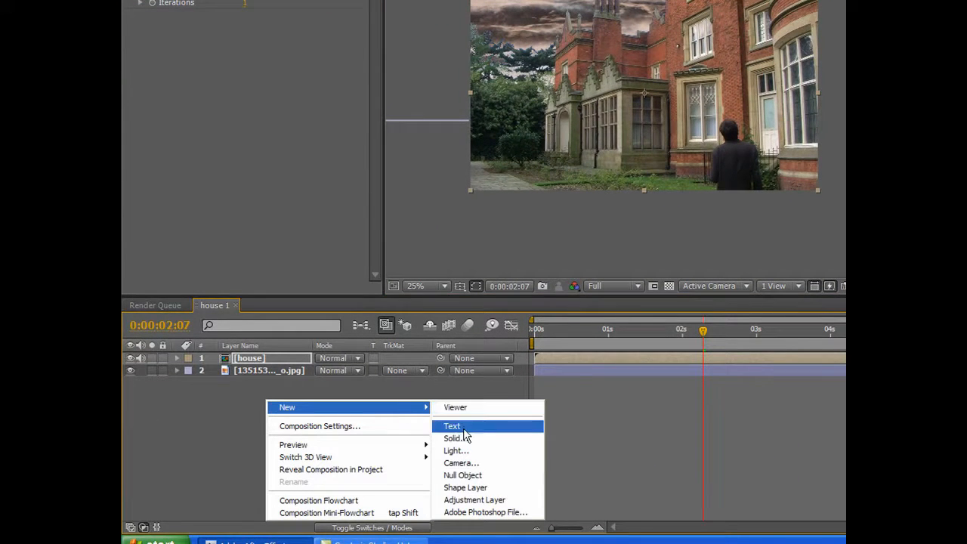
left_click(476, 499)
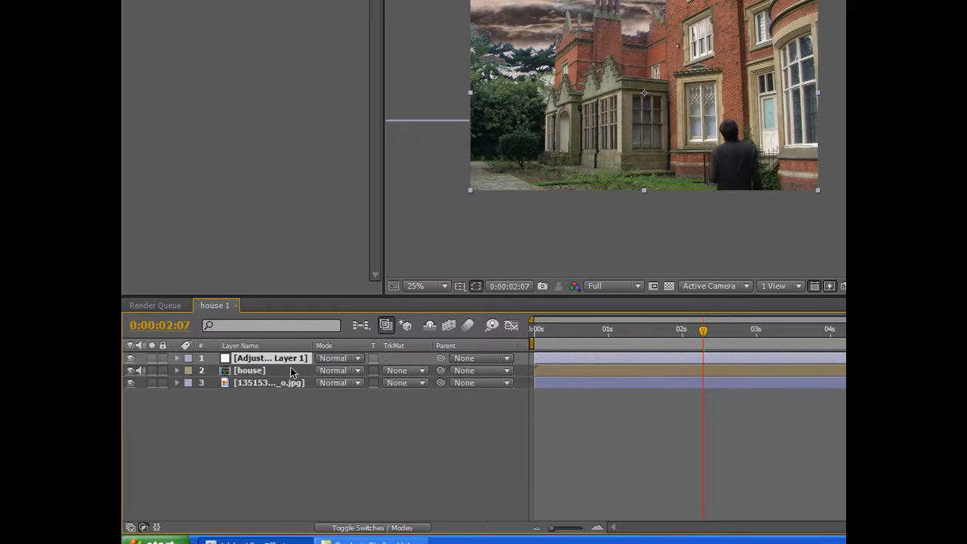
right_click(329, 447)
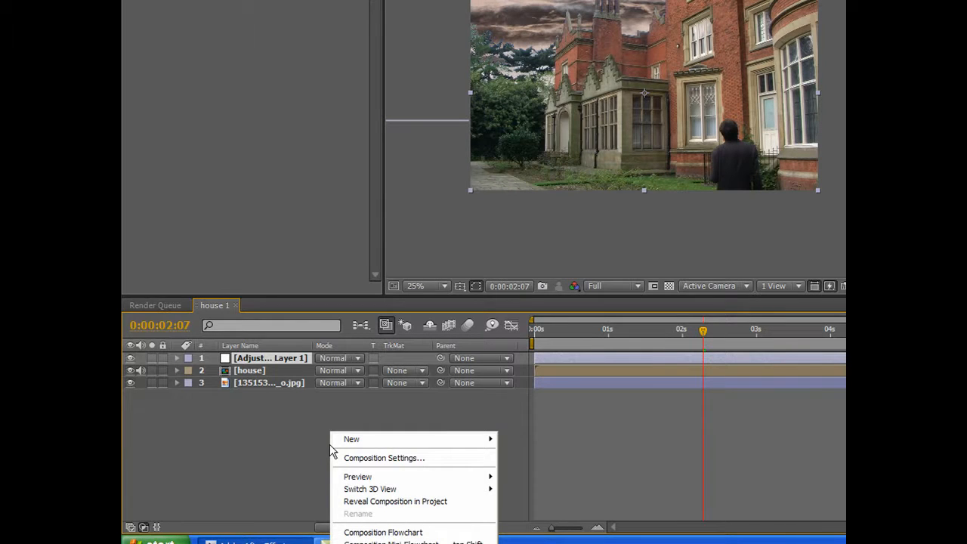
mouse_move(352, 441)
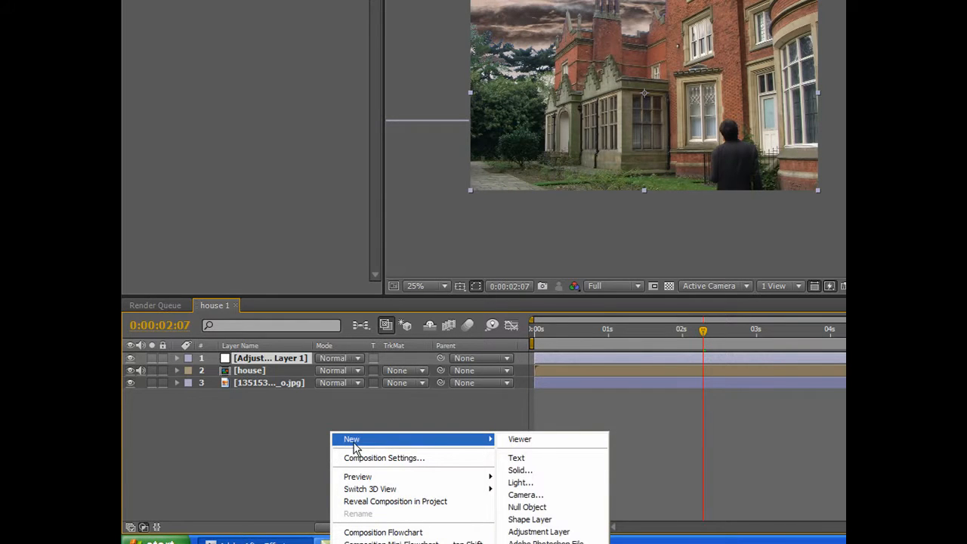
left_click(219, 436)
left_click(253, 361)
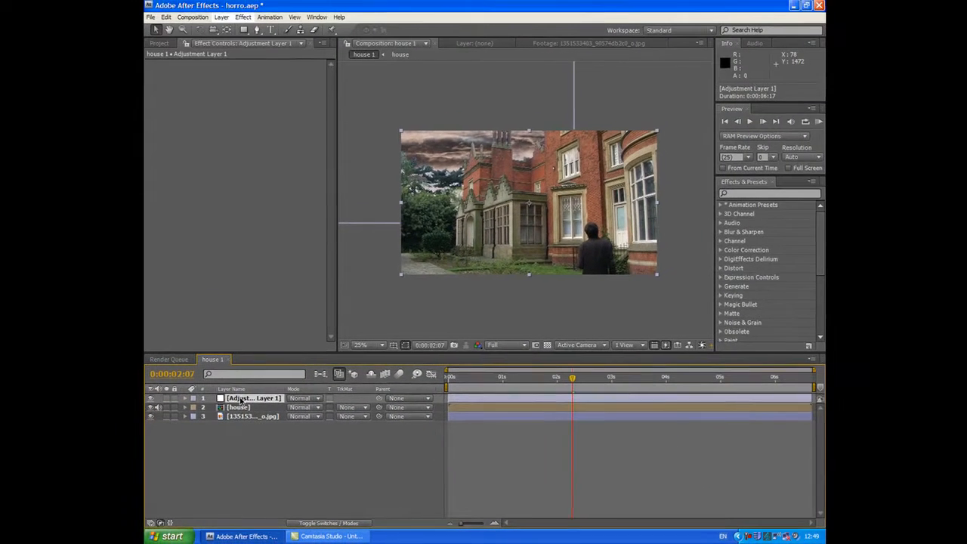
key("Return")
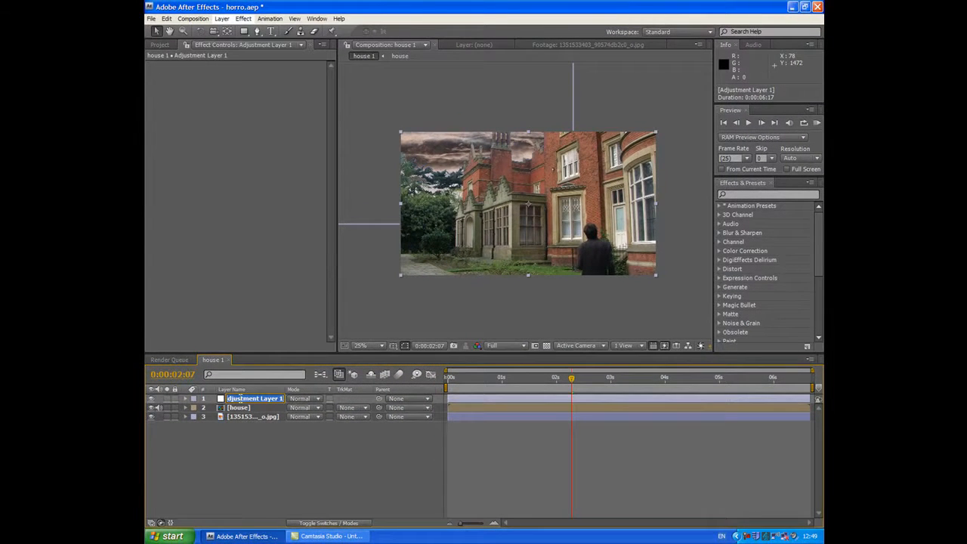
type("DOF")
key("Return")
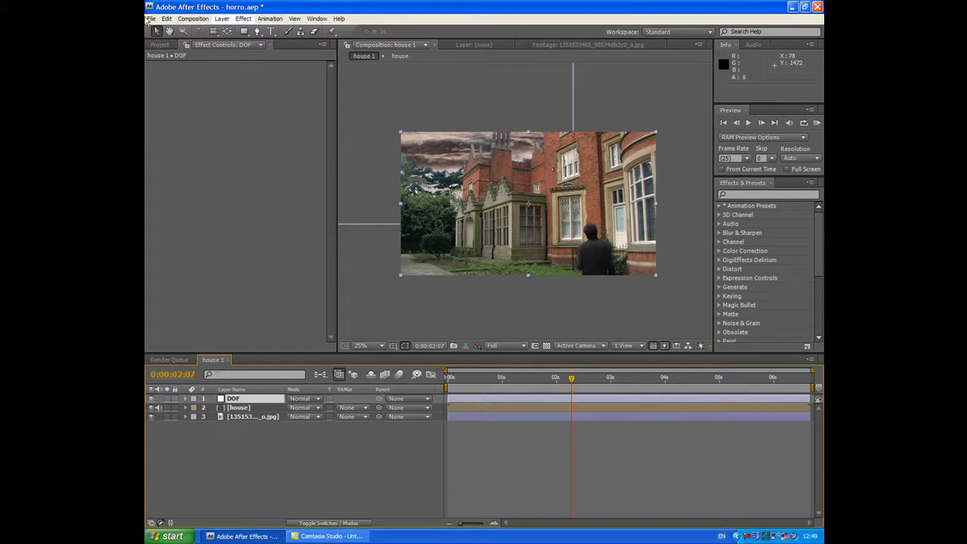
Apply a Gaussian Blur to the DOF layer with a Blurriness of 9.1.
left_click(242, 18)
mouse_move(325, 82)
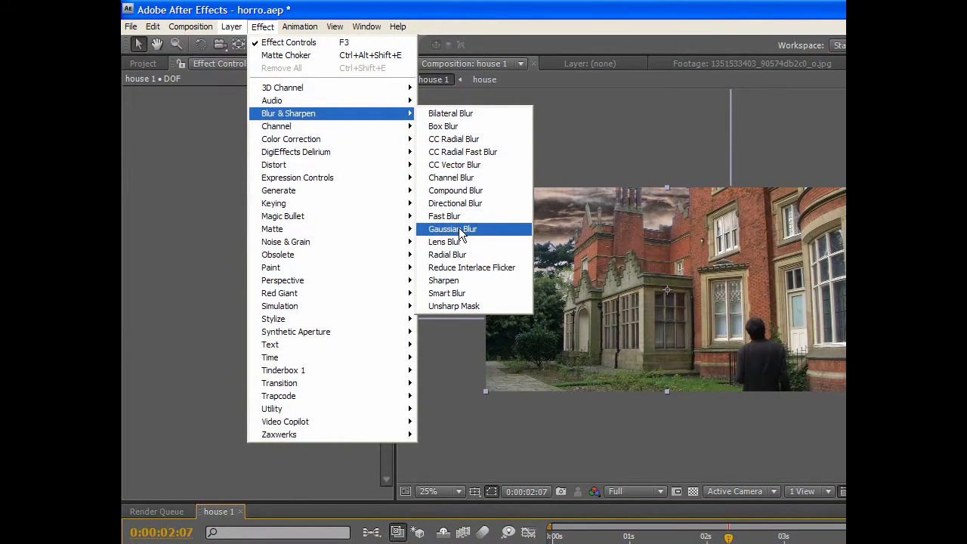
left_click(461, 230)
left_click_drag(257, 118, 320, 116)
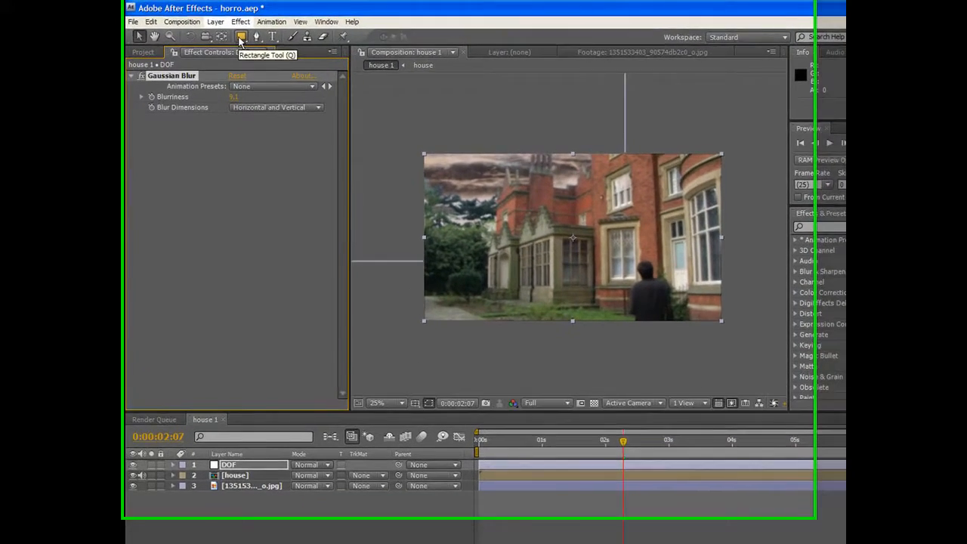
Draw a rectangular mask on the DOF layer over the trees and far end of the house, and feather it 182 pixels.
left_click(241, 37)
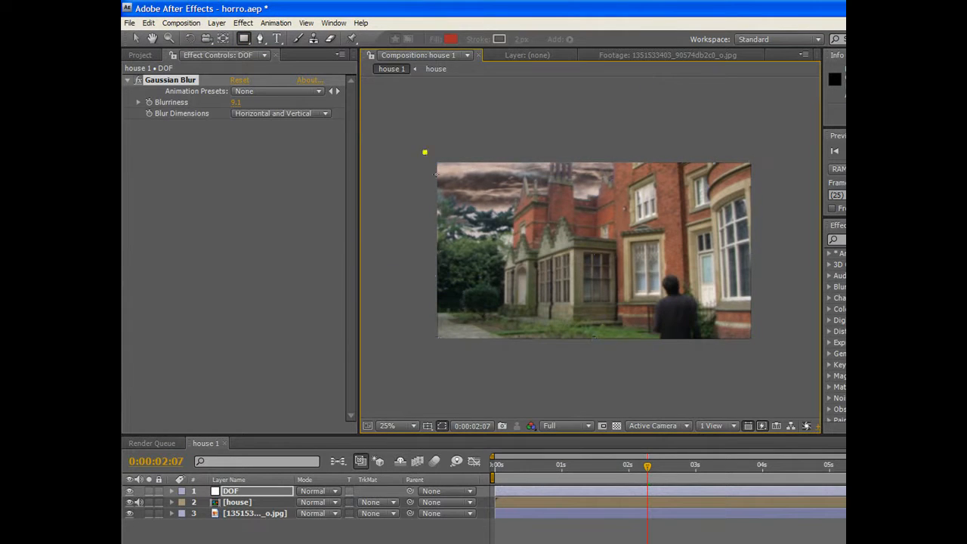
left_click_drag(425, 152, 540, 364)
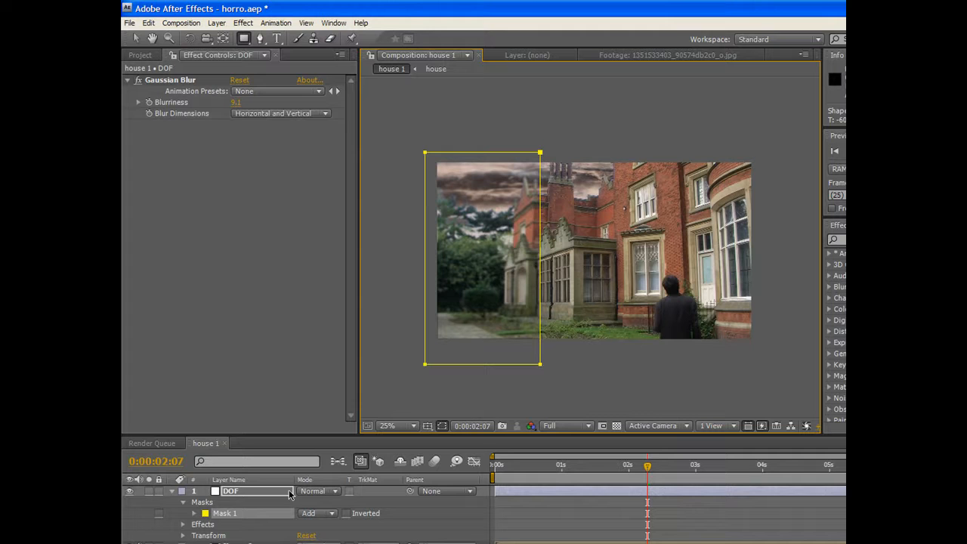
key("m")
key("m")
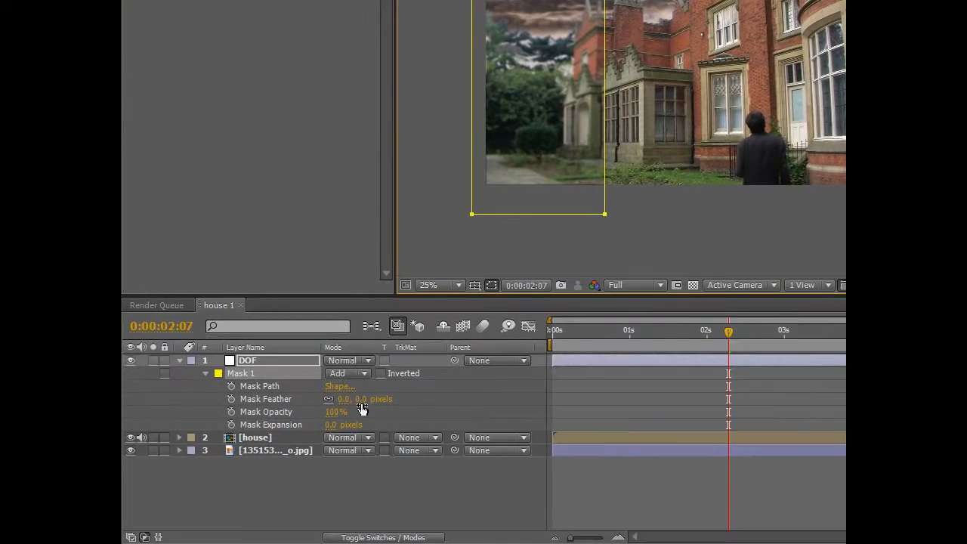
left_click_drag(345, 401, 434, 403)
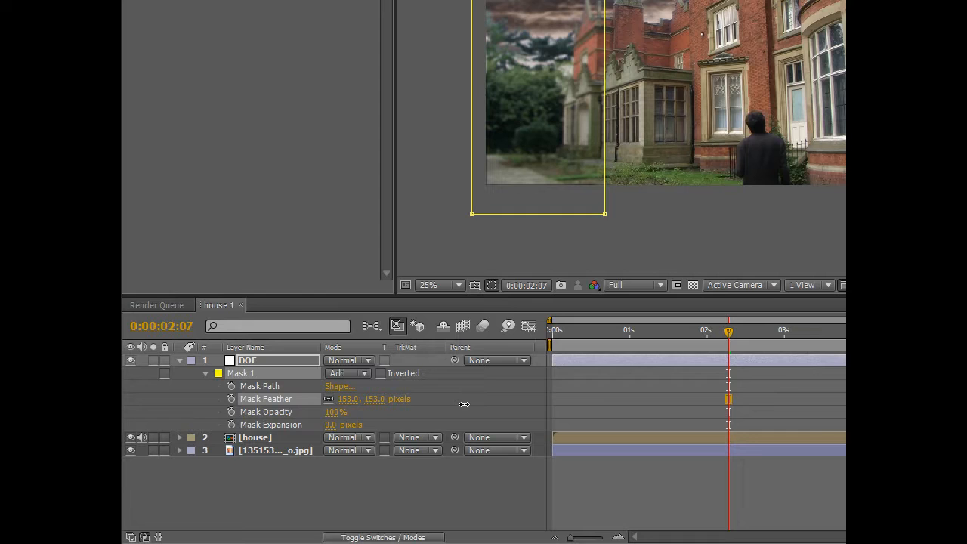
left_click_drag(485, 404, 485, 406)
left_click(467, 458)
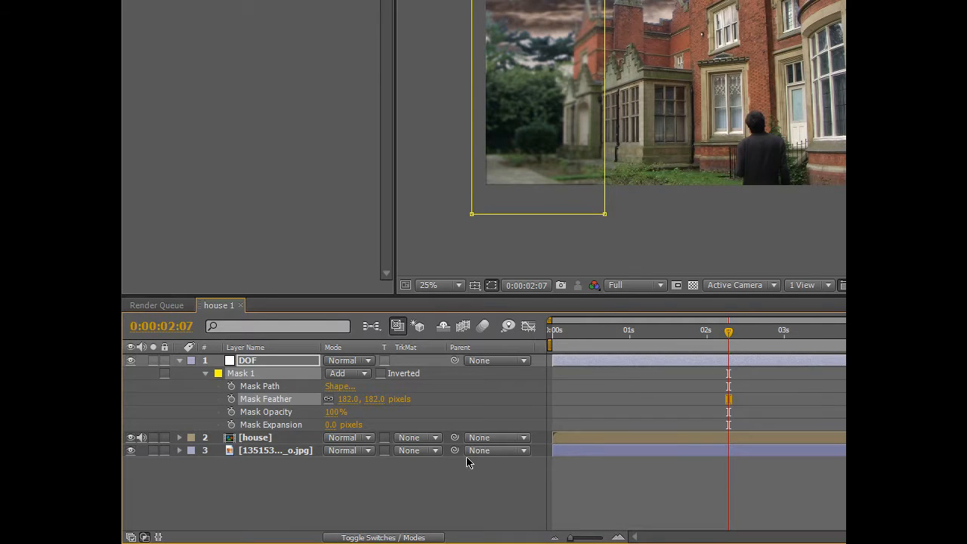
key("period")
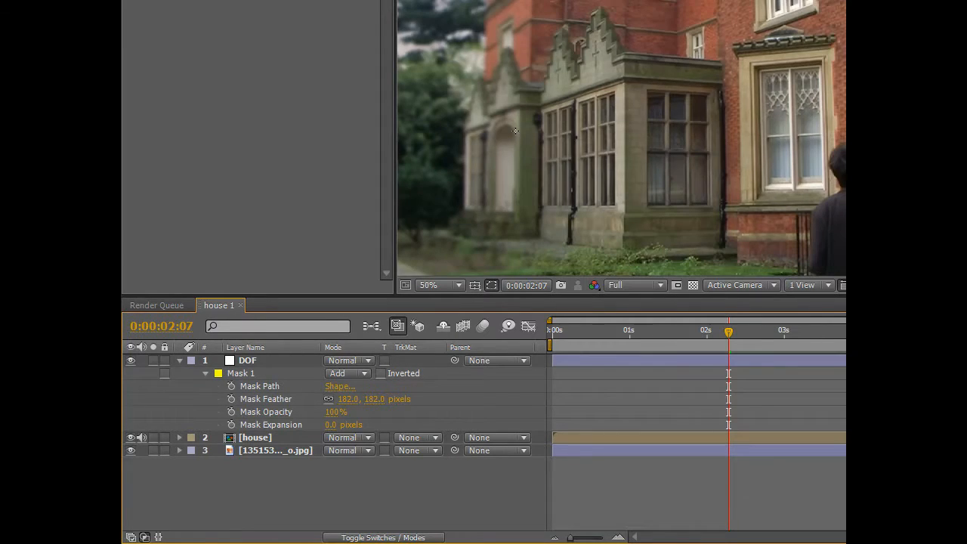
key("comma")
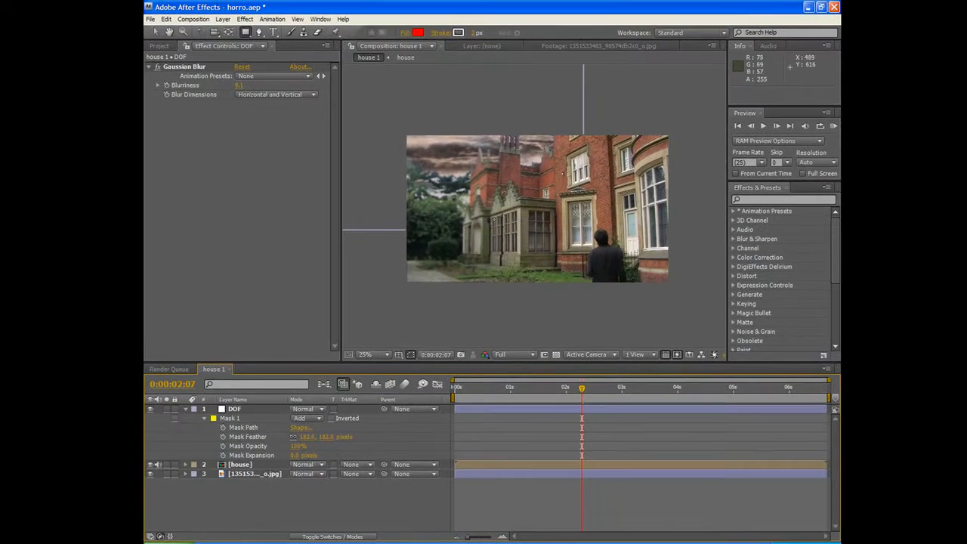
key("period")
key("comma")
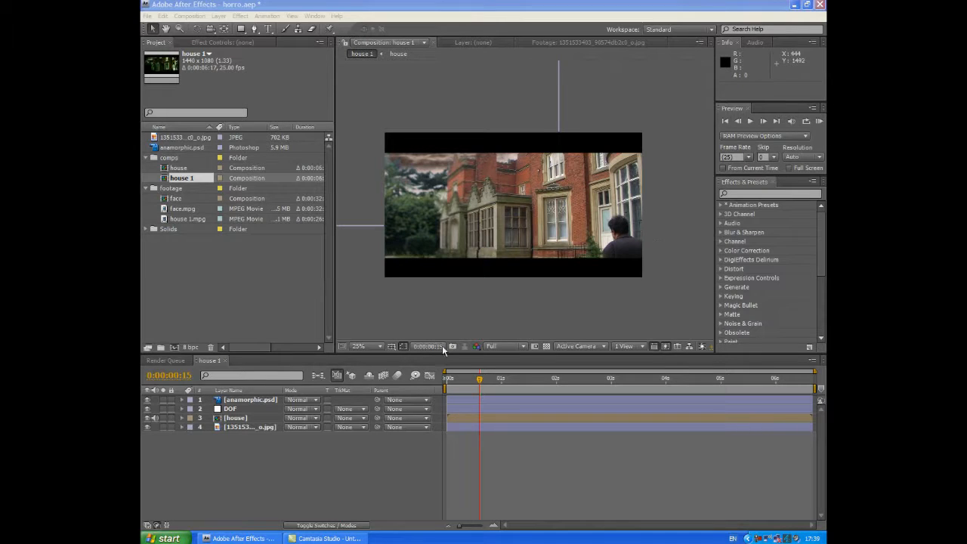
Add an adjustment layer named "master colour grading" and place it directly below the anamorphic.psd layer.
right_click(238, 465)
mouse_move(257, 462)
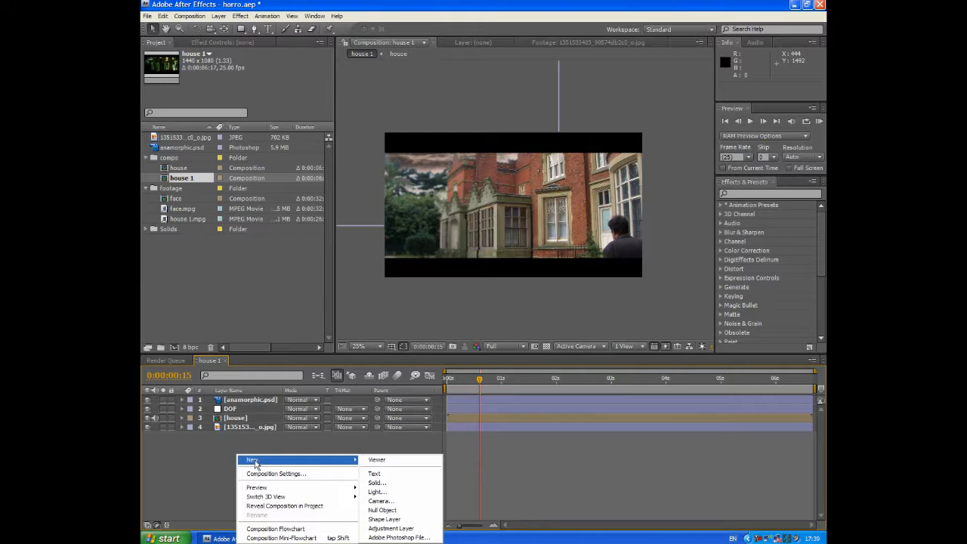
left_click(391, 528)
left_click(260, 402)
key("Return")
type("mas")
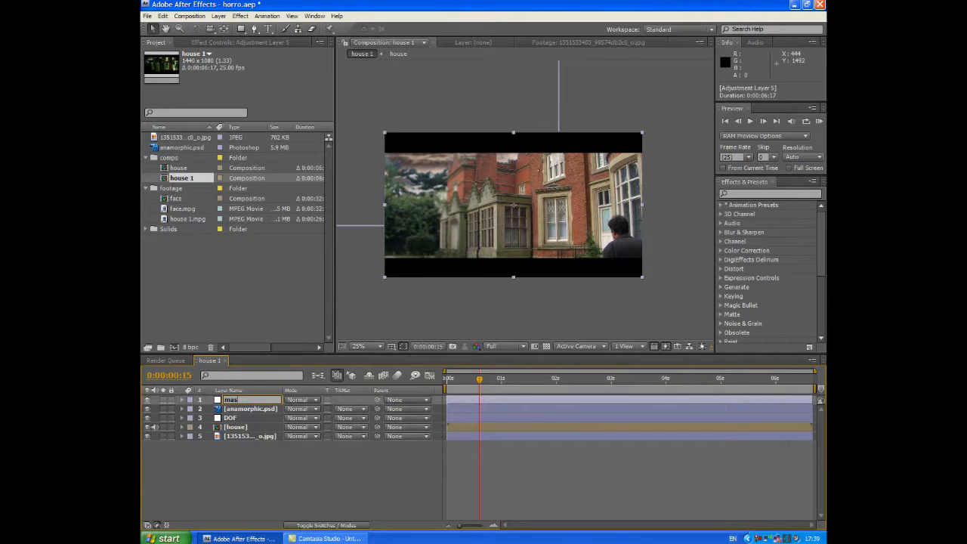
type("ter colour grading")
key("Return")
left_click_drag(229, 401, 231, 420)
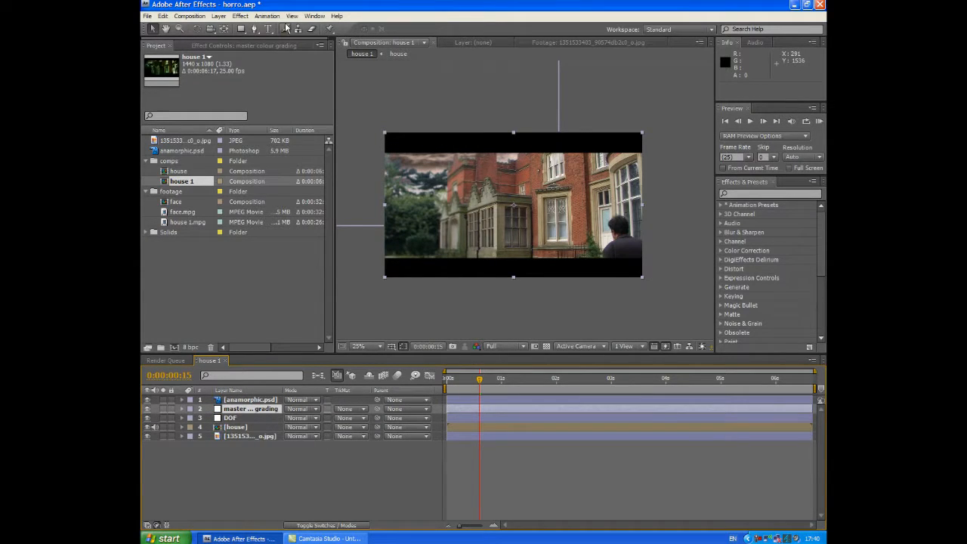
Apply the Curves, Hue/Saturation and Levels effects to the master colour grading layer.
left_click(241, 17)
mouse_move(302, 96)
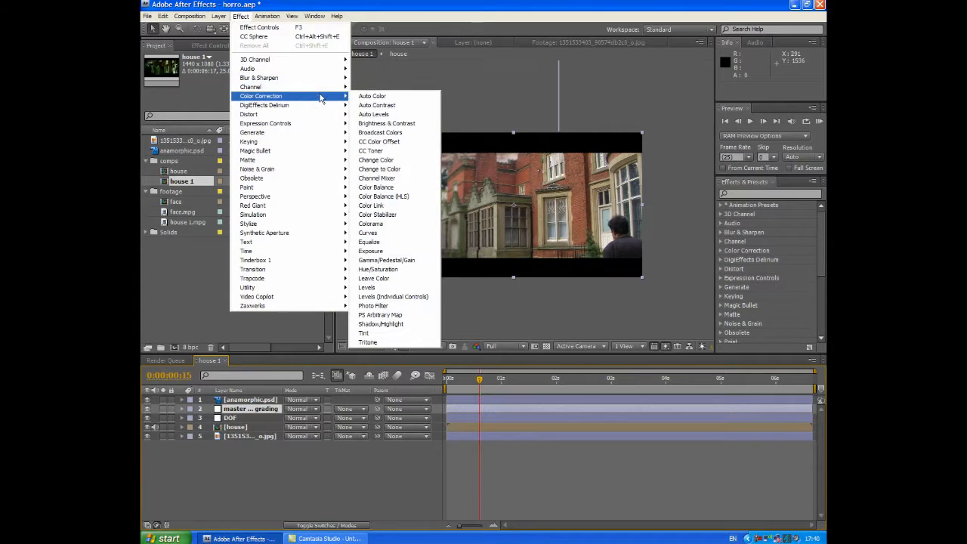
left_click(391, 233)
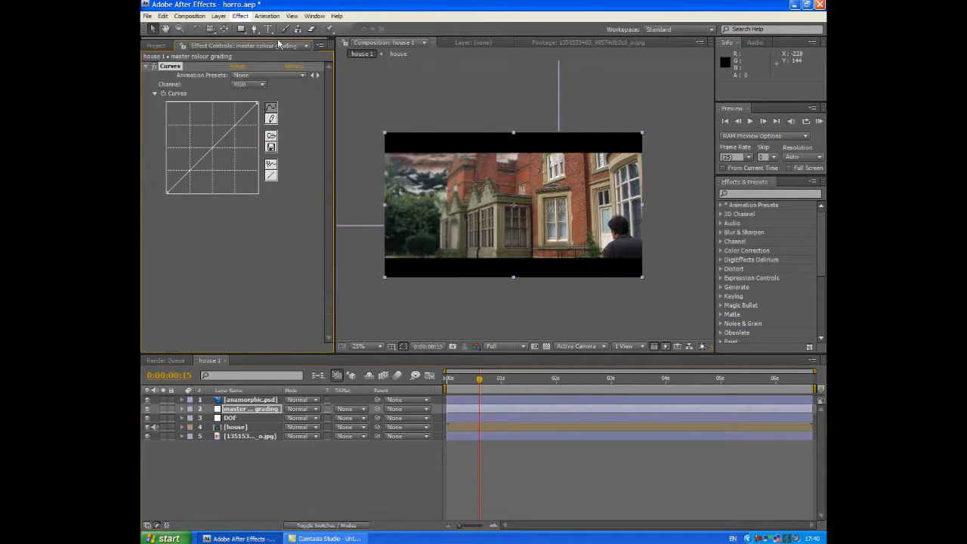
left_click(247, 17)
mouse_move(332, 96)
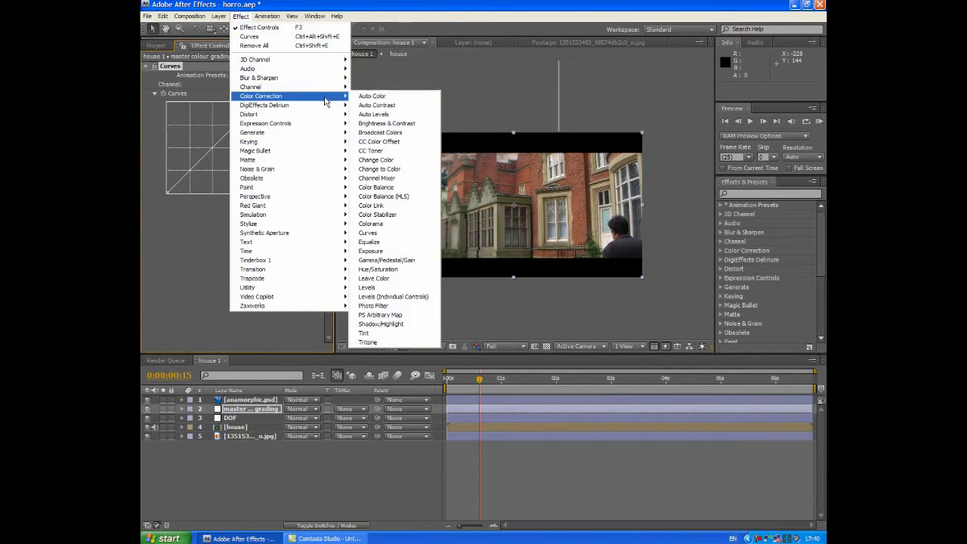
left_click(386, 269)
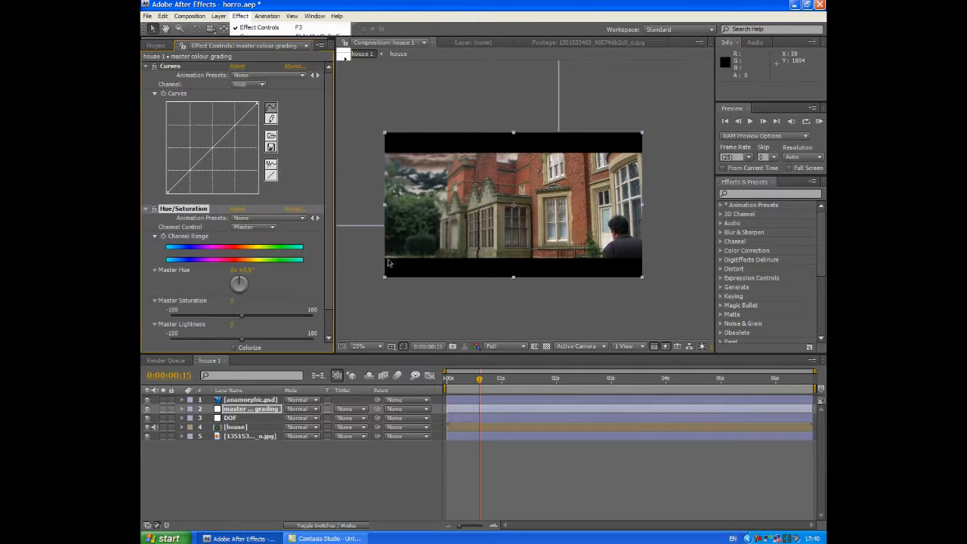
left_click(240, 17)
mouse_move(317, 96)
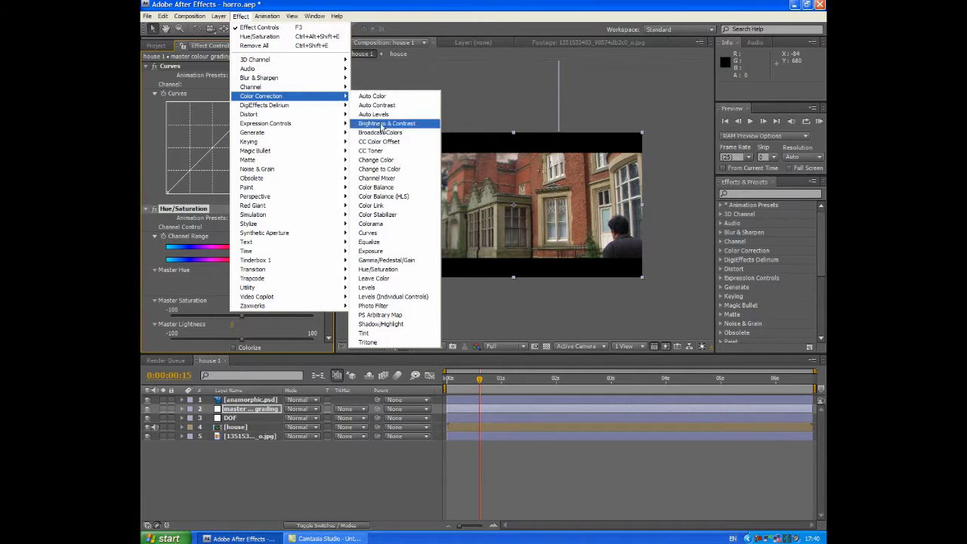
left_click(370, 287)
Shape the RGB curve into an S by lowering the shadows and raising the highlights, comparing the image with Curves off and on.
scroll(255, 174, "up", 5)
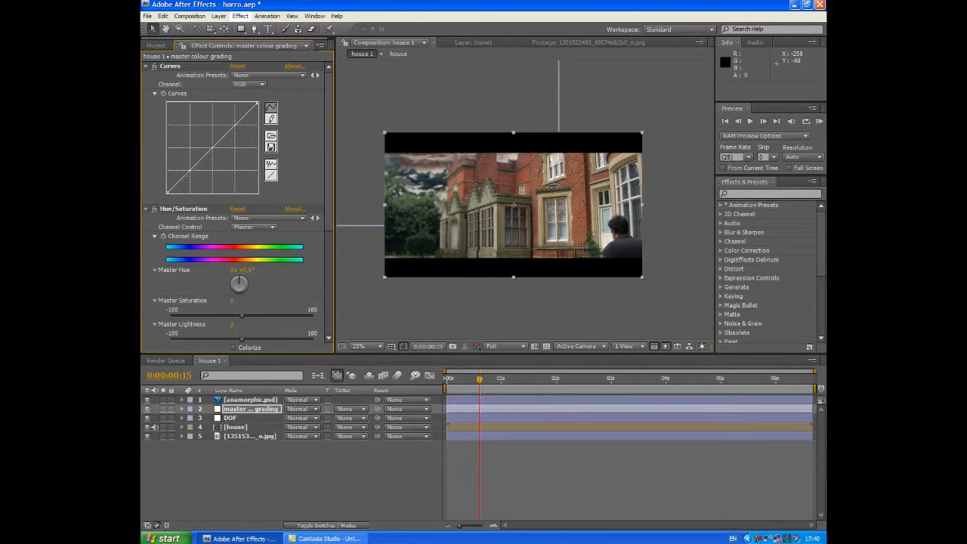
left_click(187, 172)
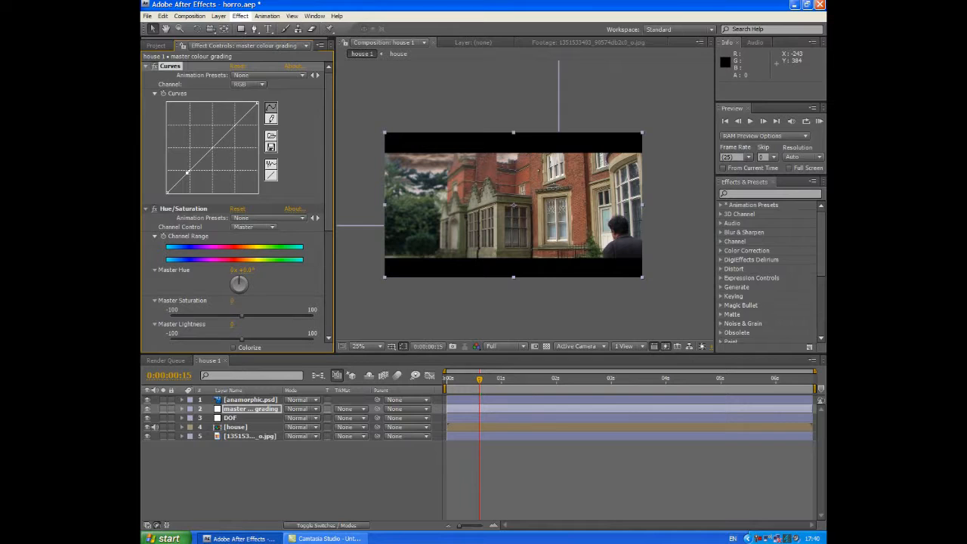
left_click_drag(187, 172, 187, 180)
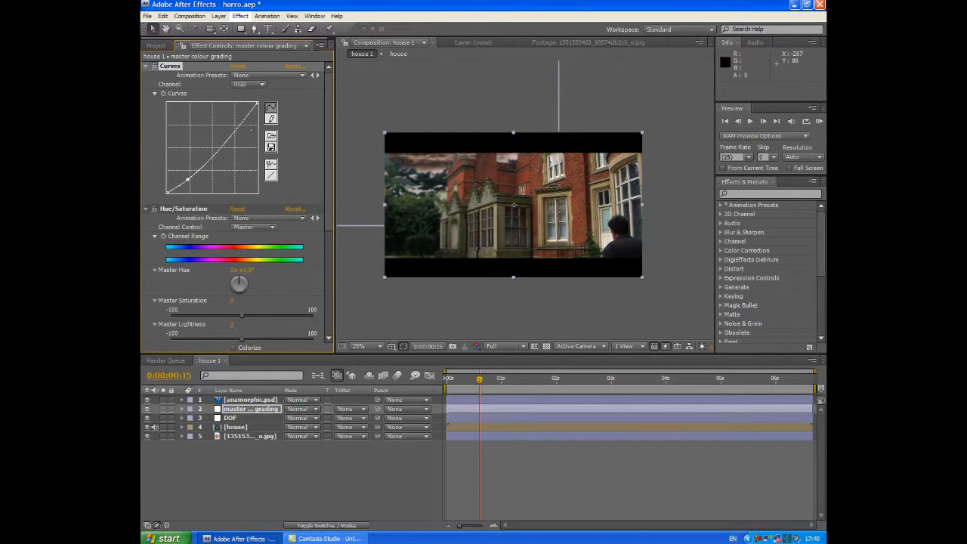
left_click(237, 129)
left_click_drag(239, 127, 241, 124)
left_click(154, 69)
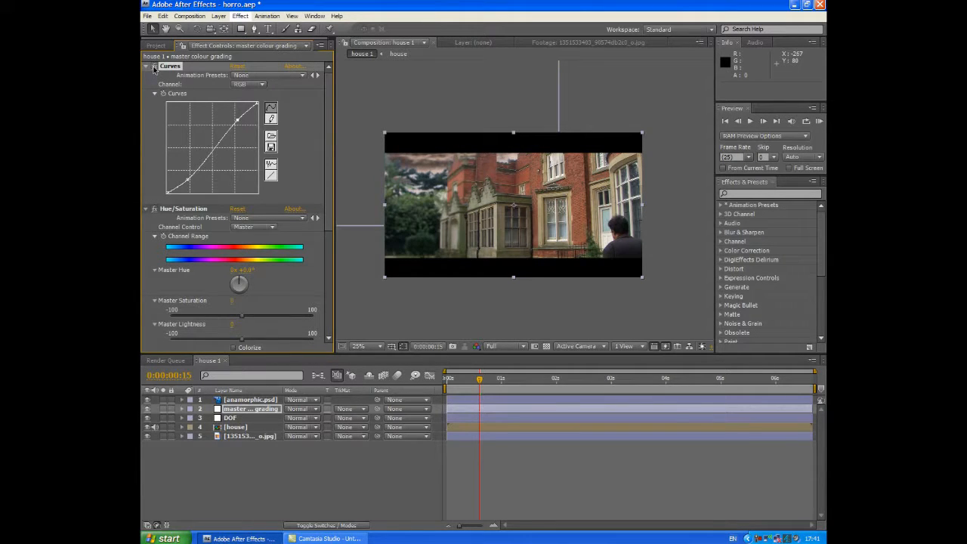
left_click(154, 68)
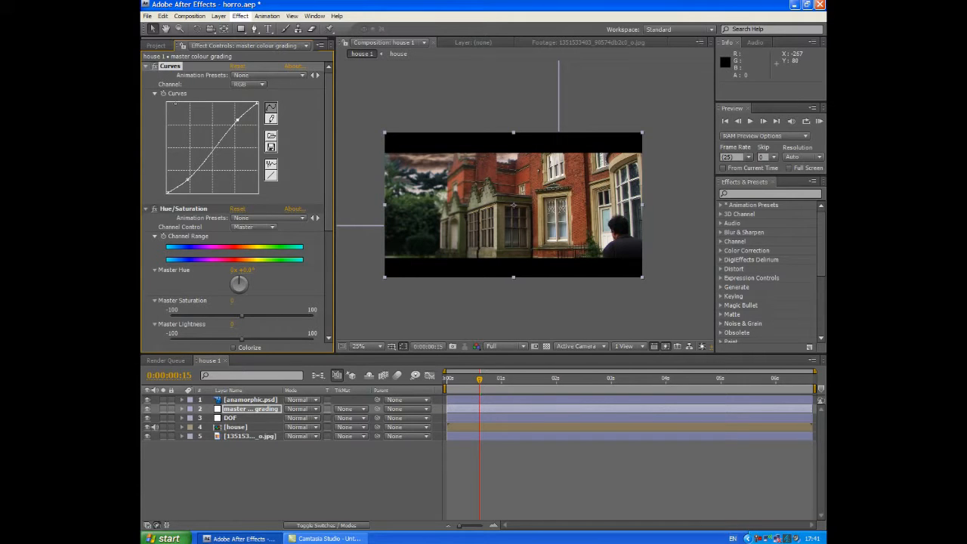
left_click_drag(238, 119, 236, 117)
left_click_drag(187, 180, 188, 181)
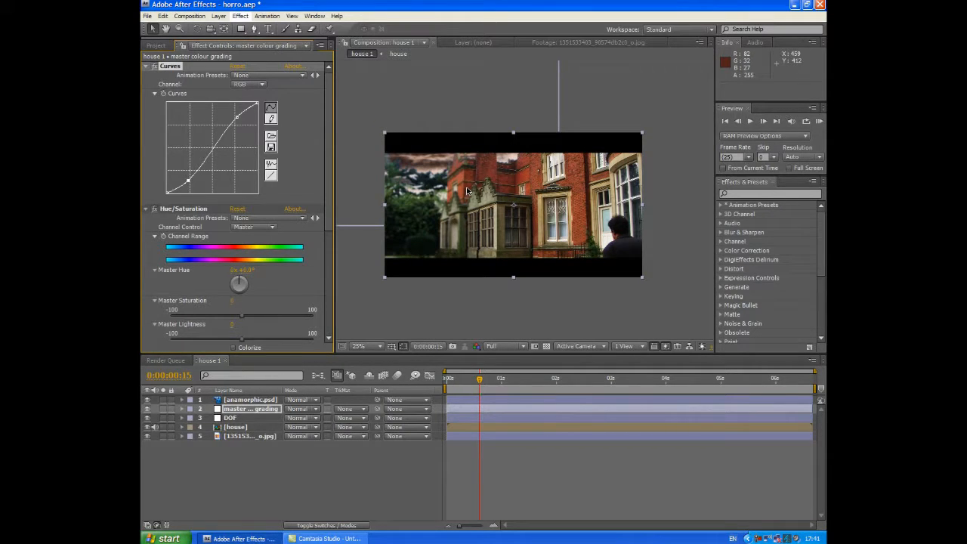
Keep the Curves channel on RGB and lower the Hue/Saturation Master Saturation to about -26 on the master colour grading layer.
left_click(262, 86)
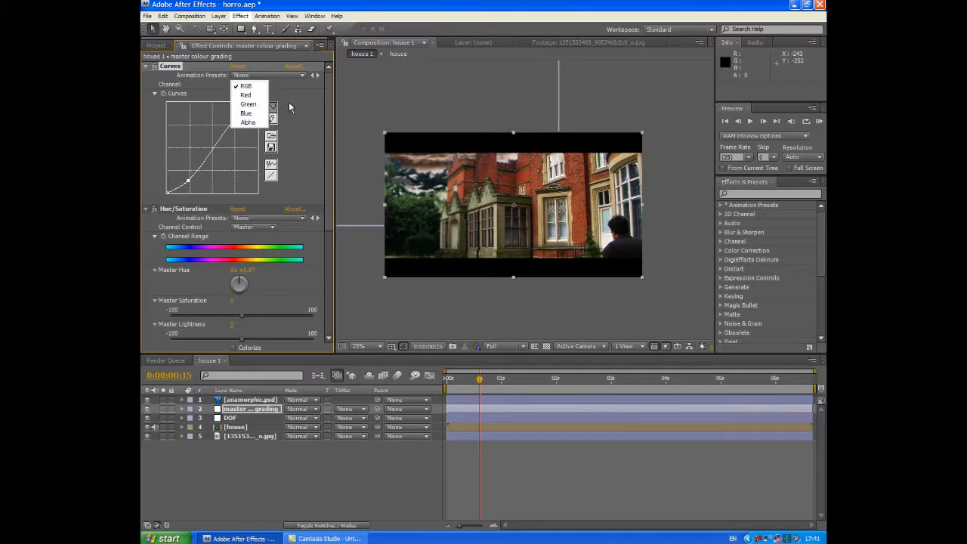
left_click(245, 85)
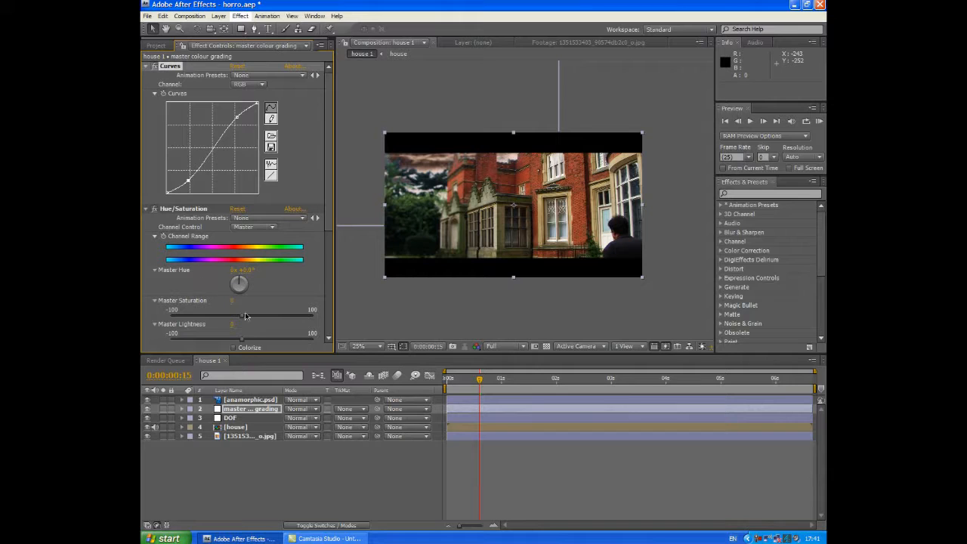
left_click_drag(240, 318, 224, 319)
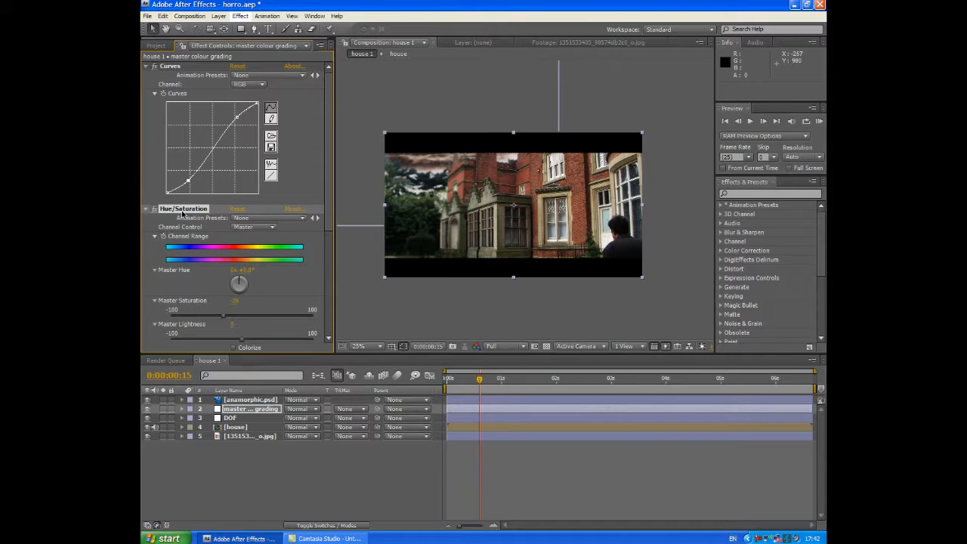
In the Levels effect, lower Input White to about 243 and raise Input Black slightly.
scroll(221, 182, "down", 2)
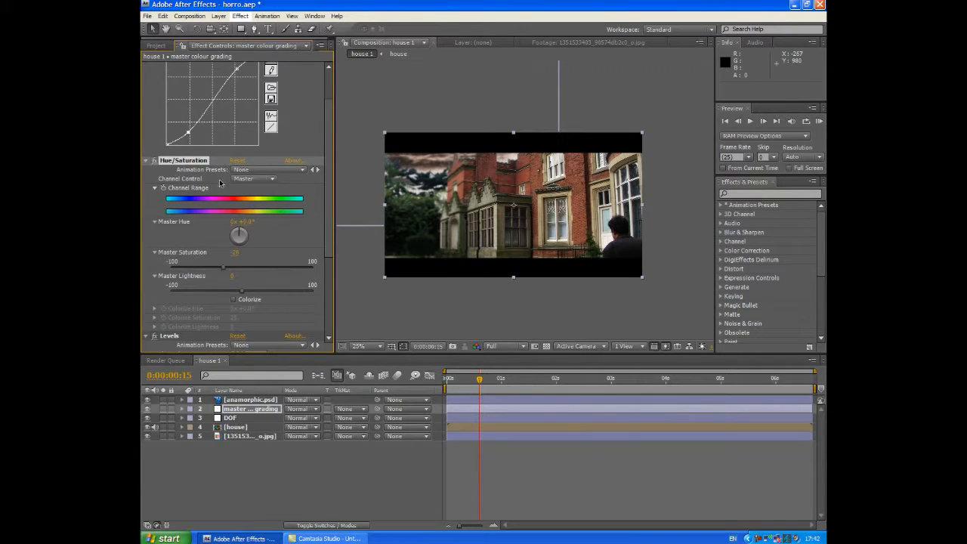
scroll(222, 185, "down", 2)
scroll(192, 297, "down", 4)
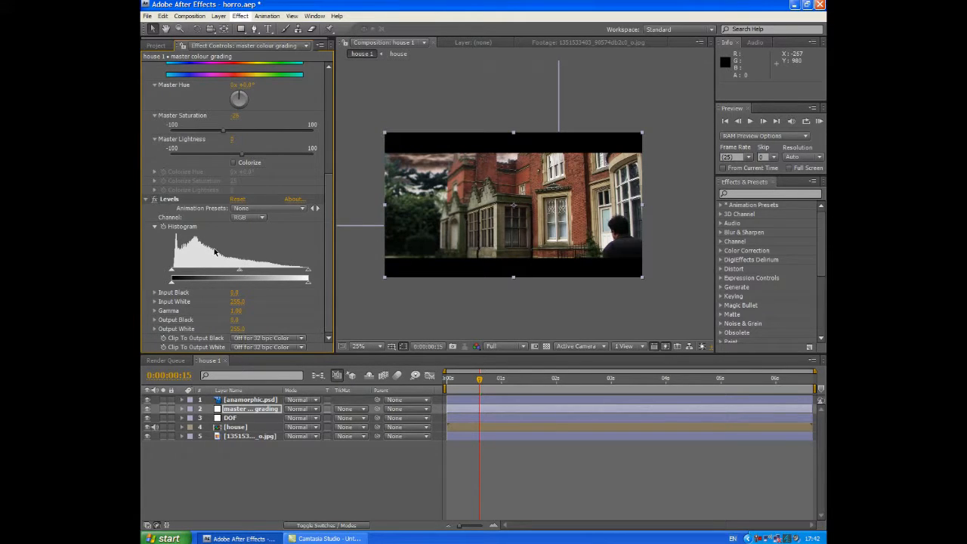
left_click(308, 272)
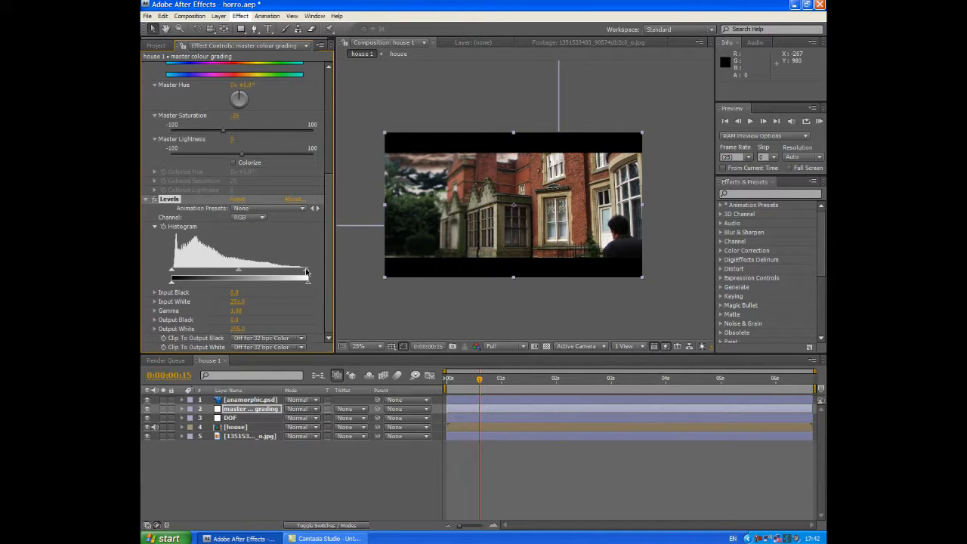
left_click_drag(306, 272, 303, 272)
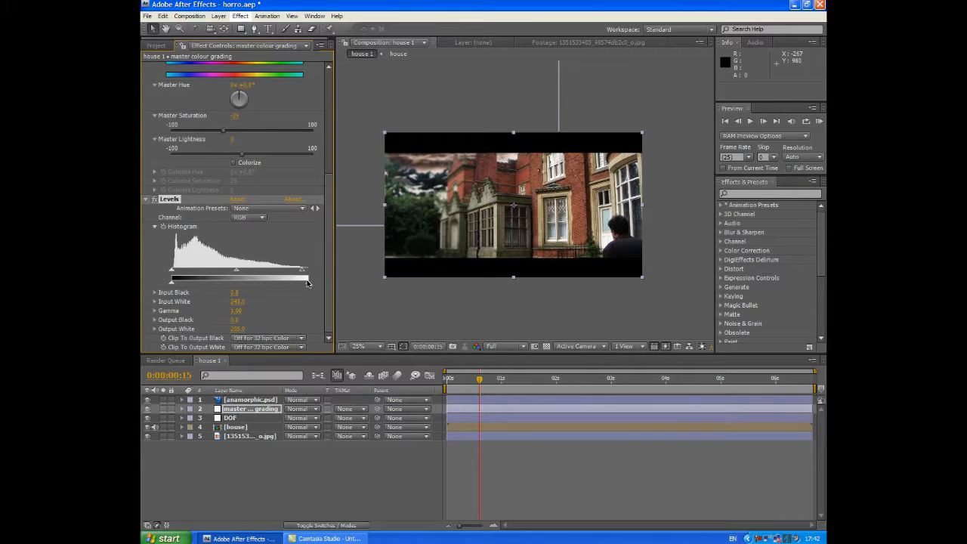
left_click_drag(172, 272, 173, 273)
Create a deep green solid at composition size and place it directly below the master colour grading layer.
right_click(257, 464)
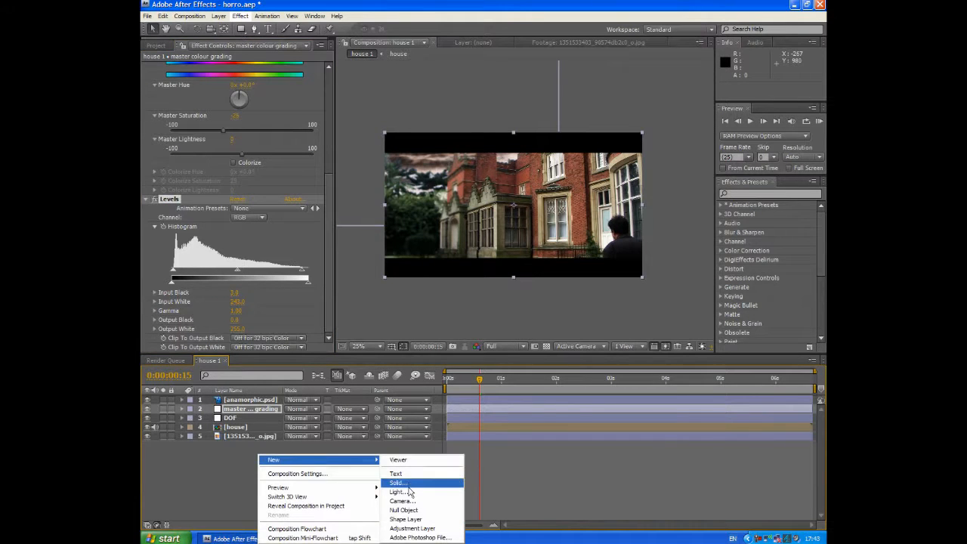
left_click(398, 482)
left_click(478, 335)
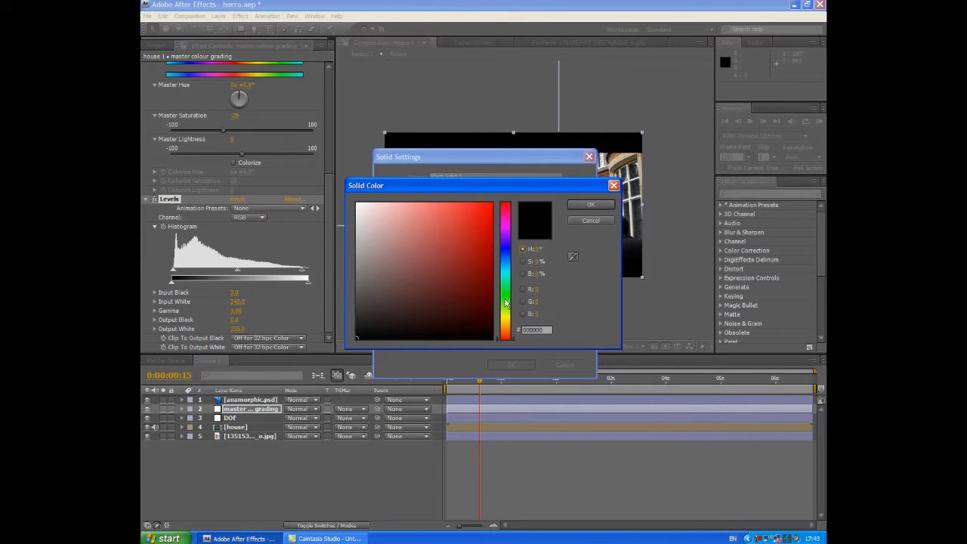
left_click(504, 292)
left_click(481, 252)
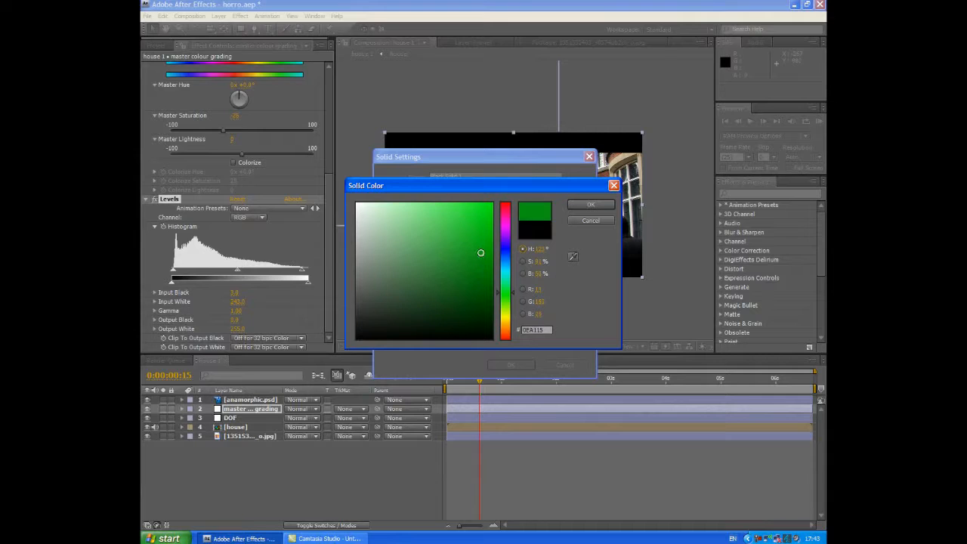
left_click(591, 204)
left_click(512, 367)
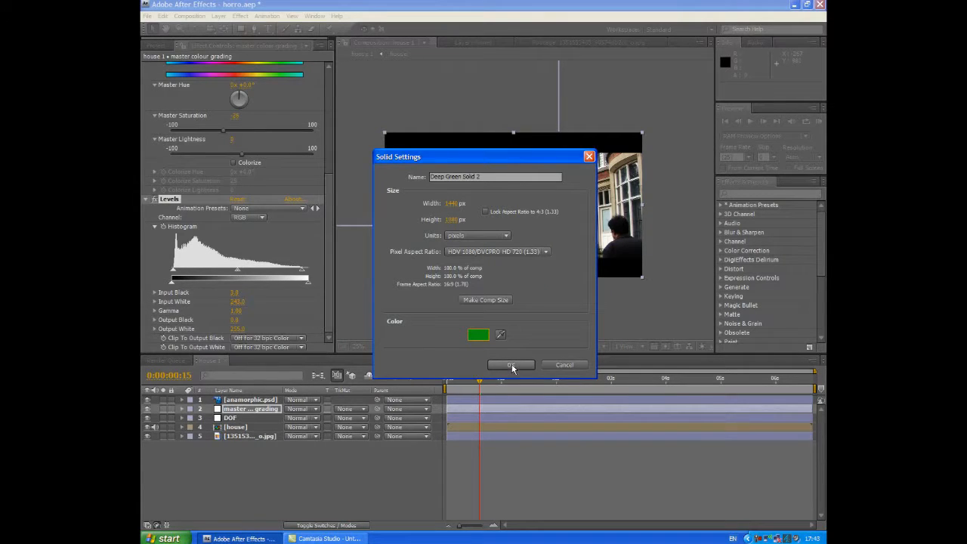
left_click_drag(268, 401, 270, 423)
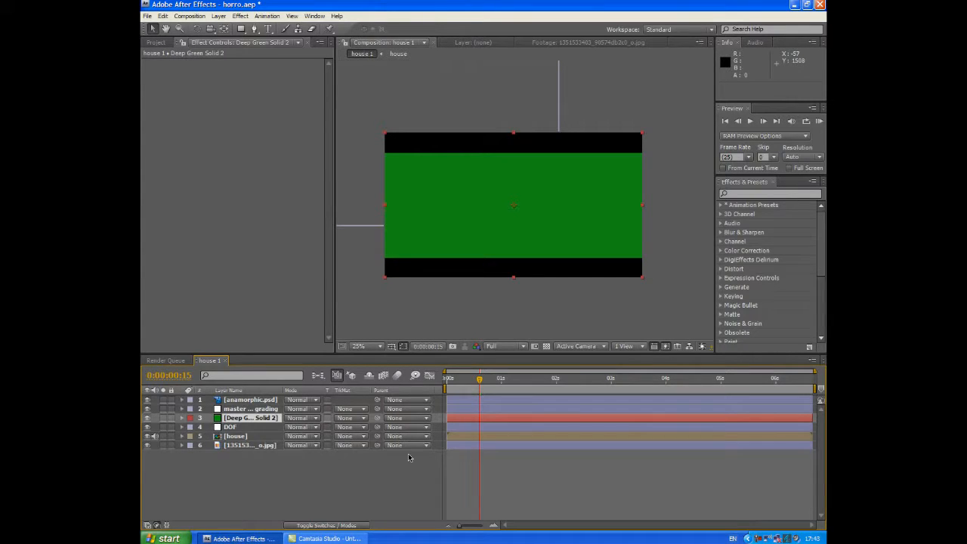
Set the green solid's blending mode to Soft Light.
key("F4")
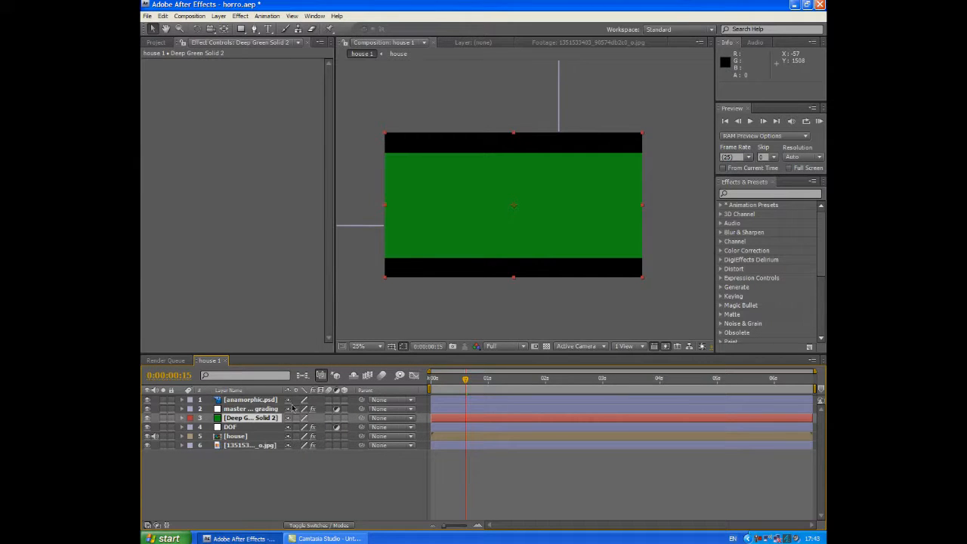
key("F4")
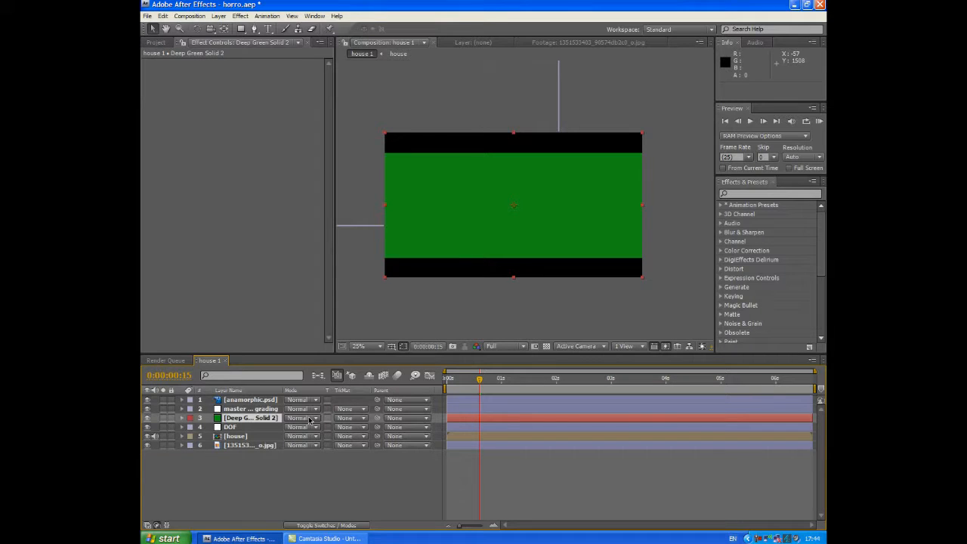
left_click(310, 420)
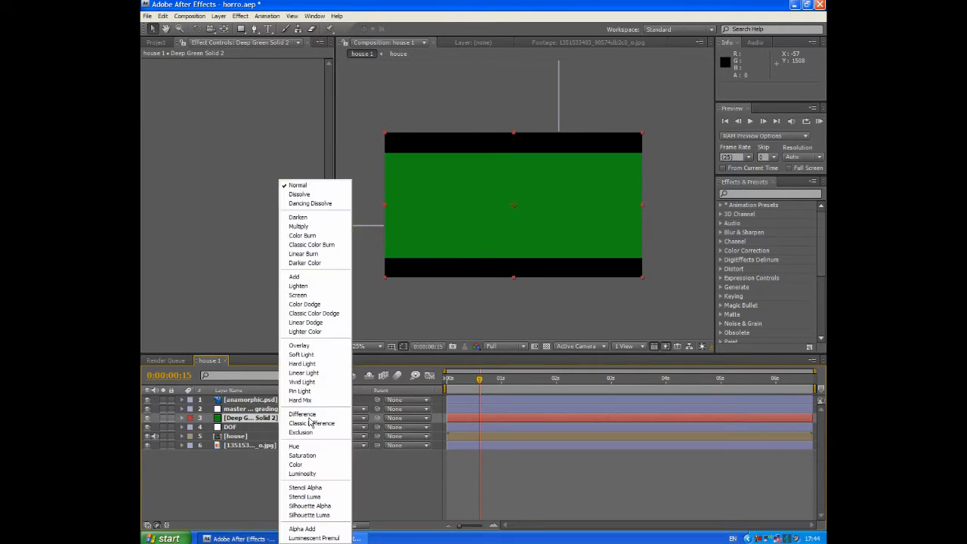
left_click(323, 355)
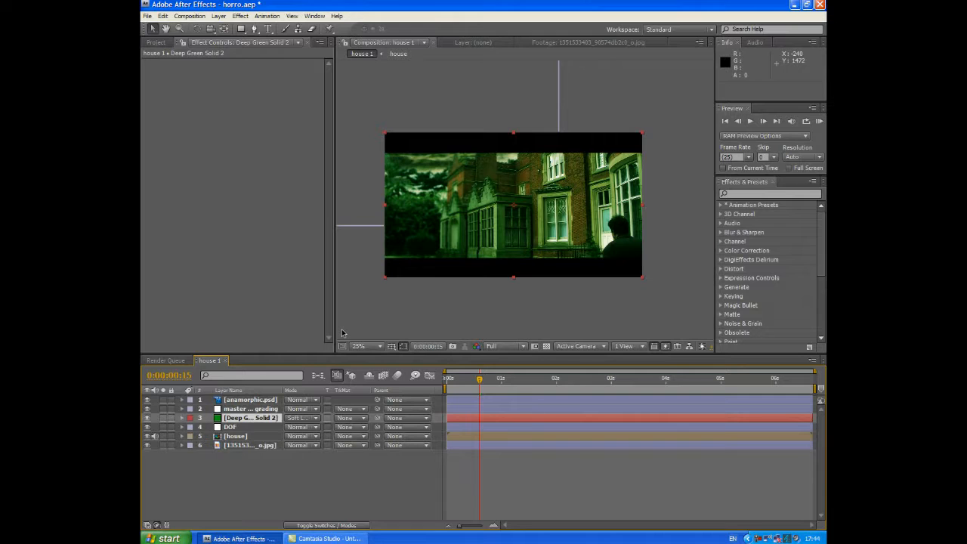
Try the Darker Color and Screen blending modes on the green solid, then return it to Soft Light.
left_click(306, 418)
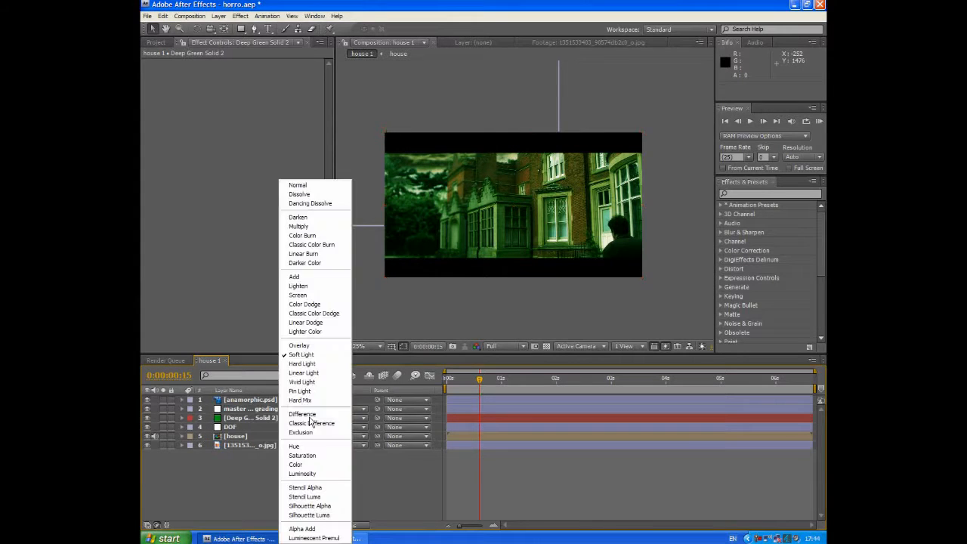
left_click(314, 263)
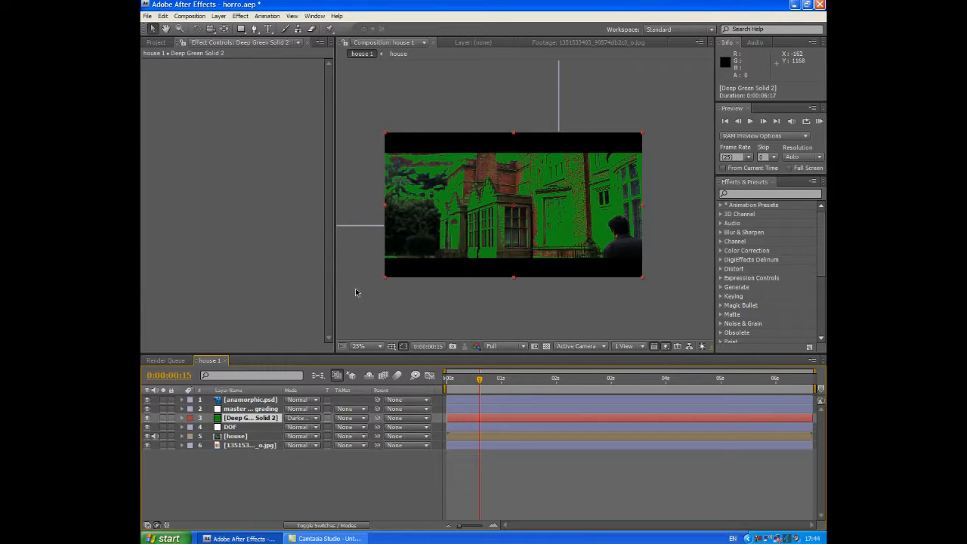
left_click(314, 420)
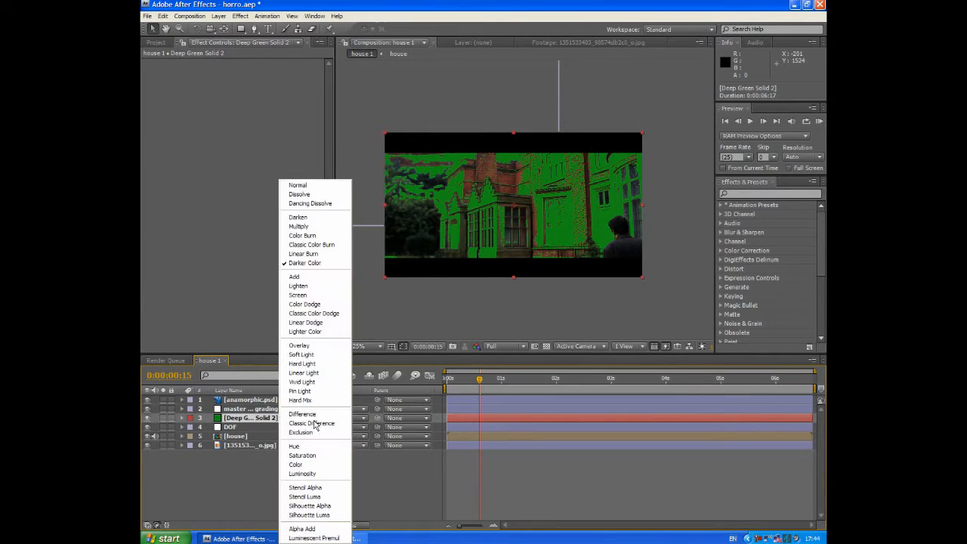
left_click(314, 293)
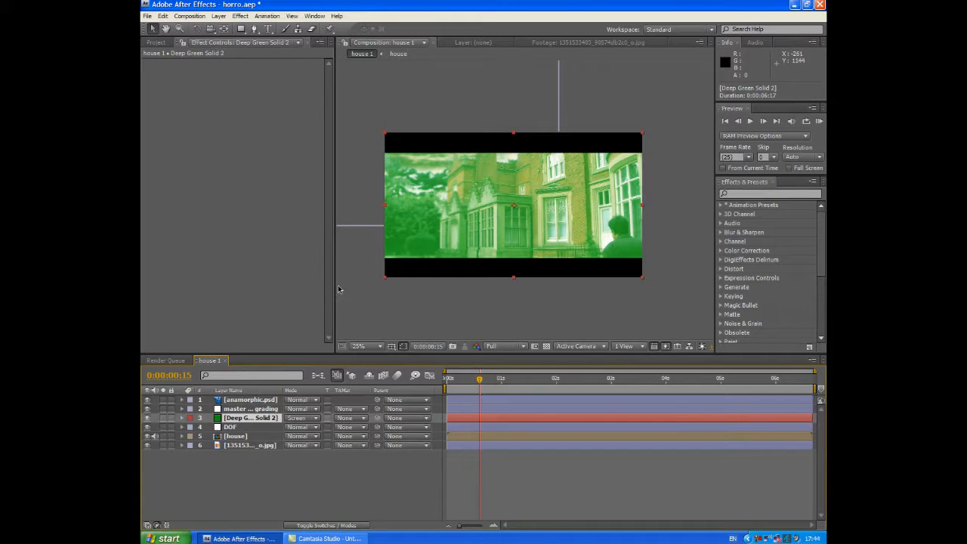
left_click(317, 421)
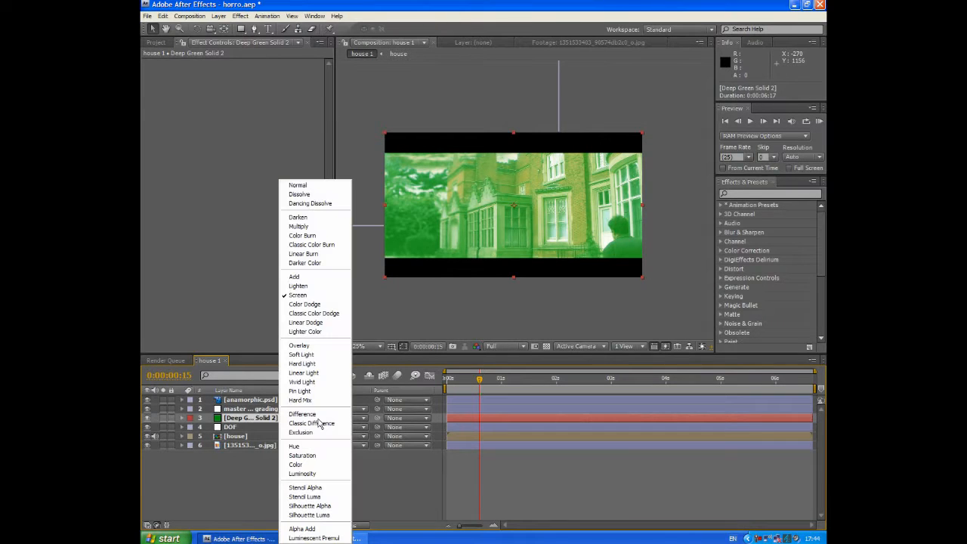
left_click(323, 355)
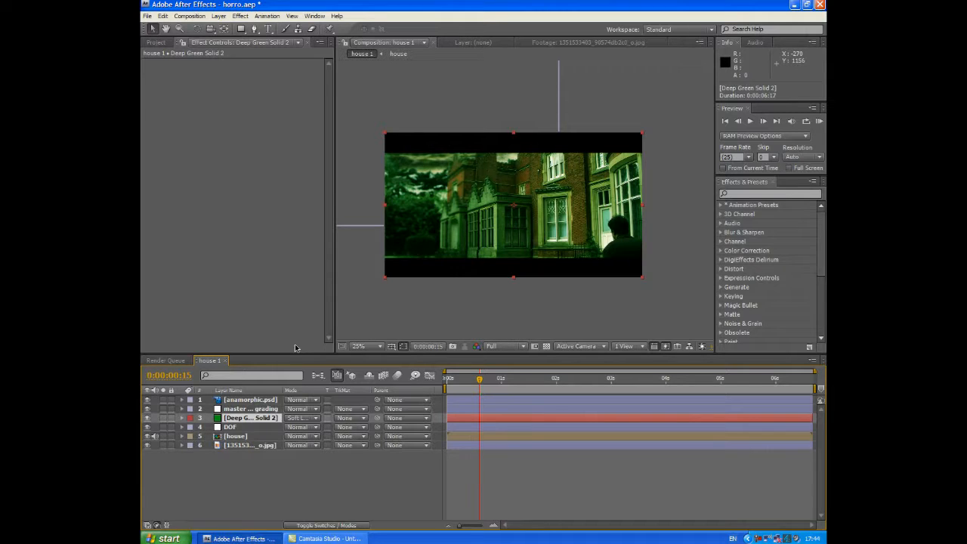
Apply the Curves effect to the green solid and pull the RGB curve's midtones down slightly.
left_click(234, 16)
mouse_move(334, 99)
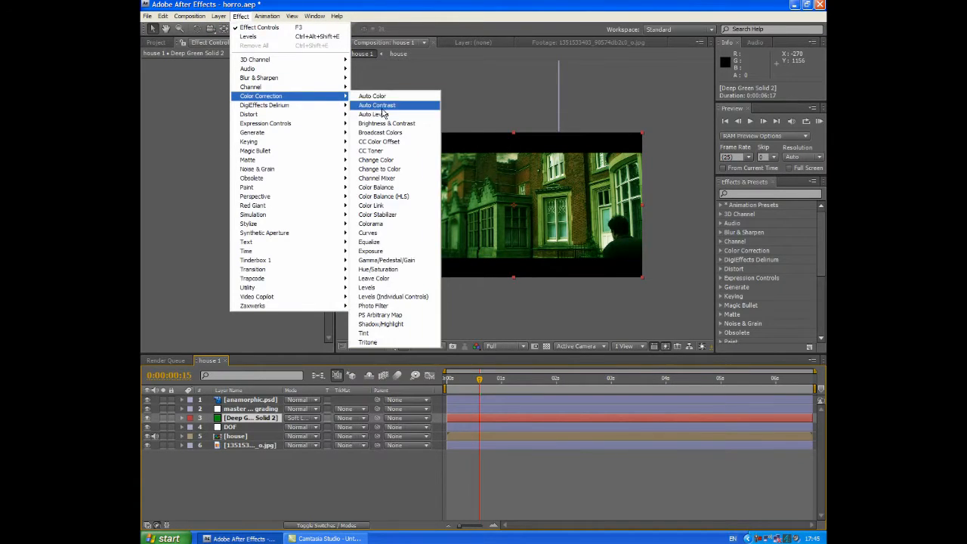
left_click(377, 231)
mouse_move(215, 141)
left_mouse_down()
mouse_move(226, 155)
mouse_move(218, 149)
left_mouse_up()
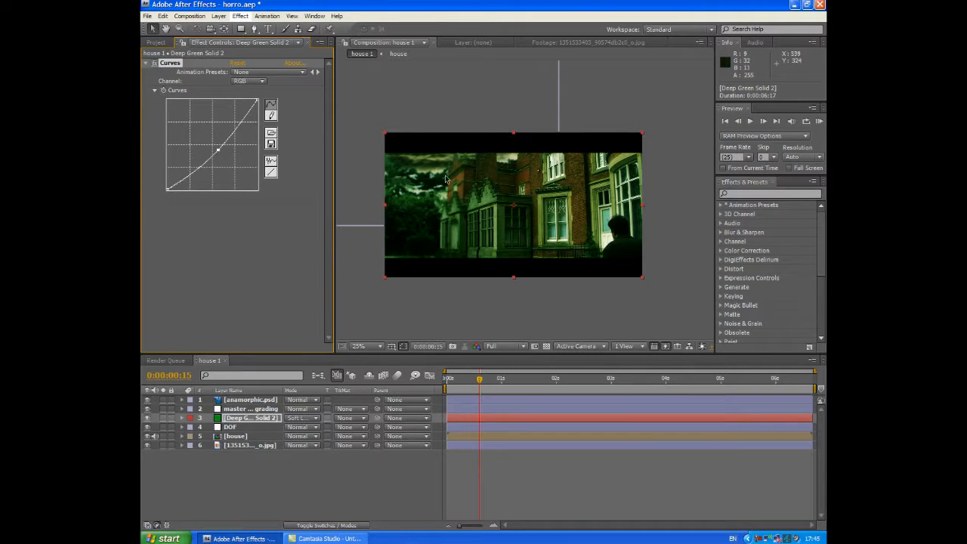
Add an adjustment layer directly above the DOF layer, and move anamorphic.psd below the green solid.
left_click(236, 437)
right_click(243, 454)
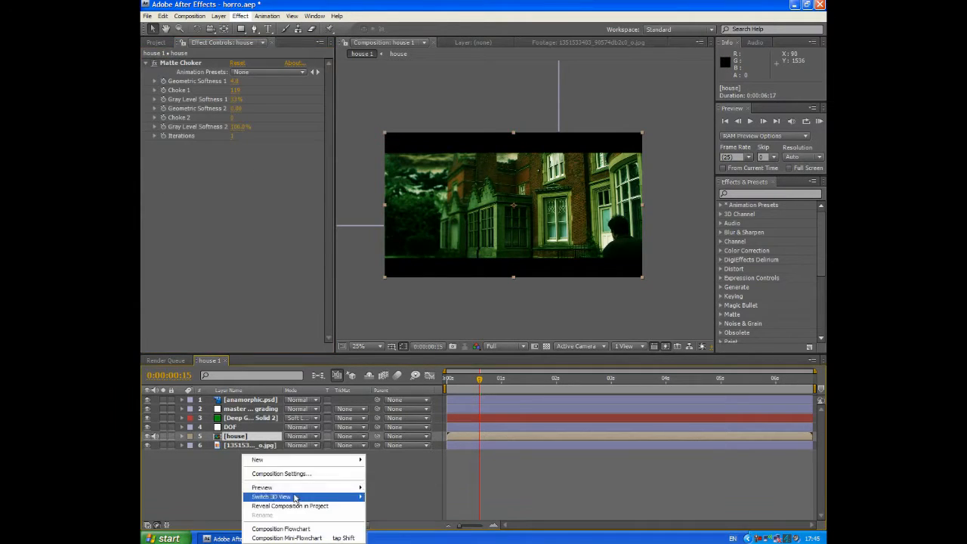
mouse_move(349, 463)
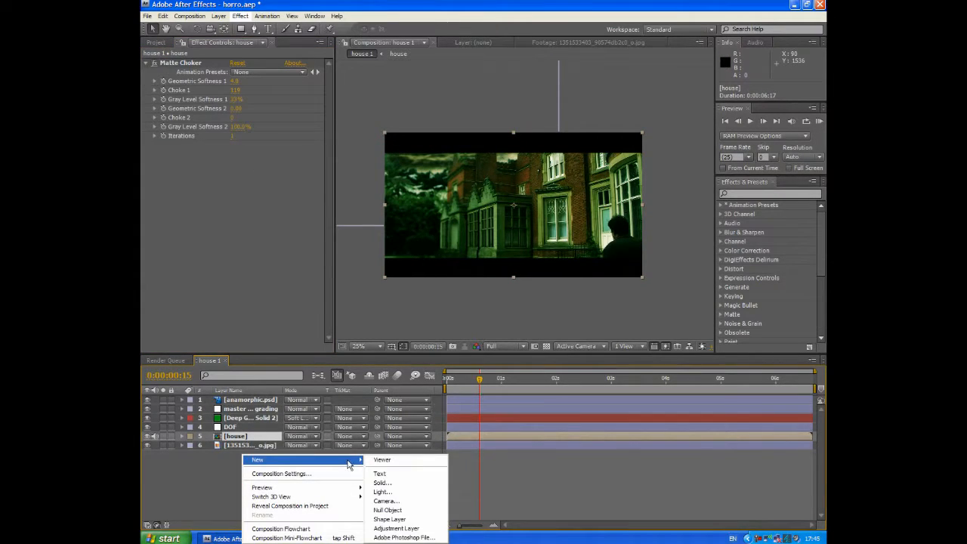
left_click(399, 528)
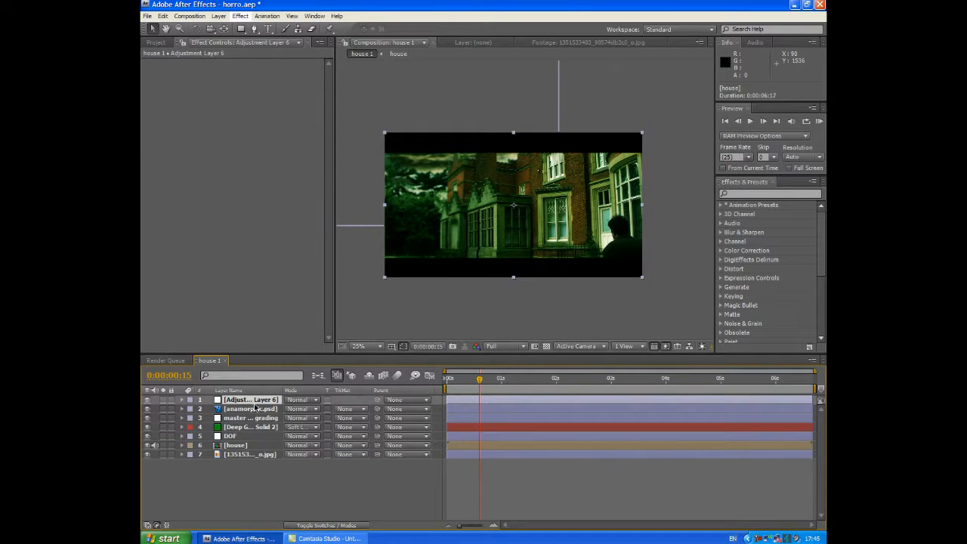
left_click_drag(255, 408, 260, 428)
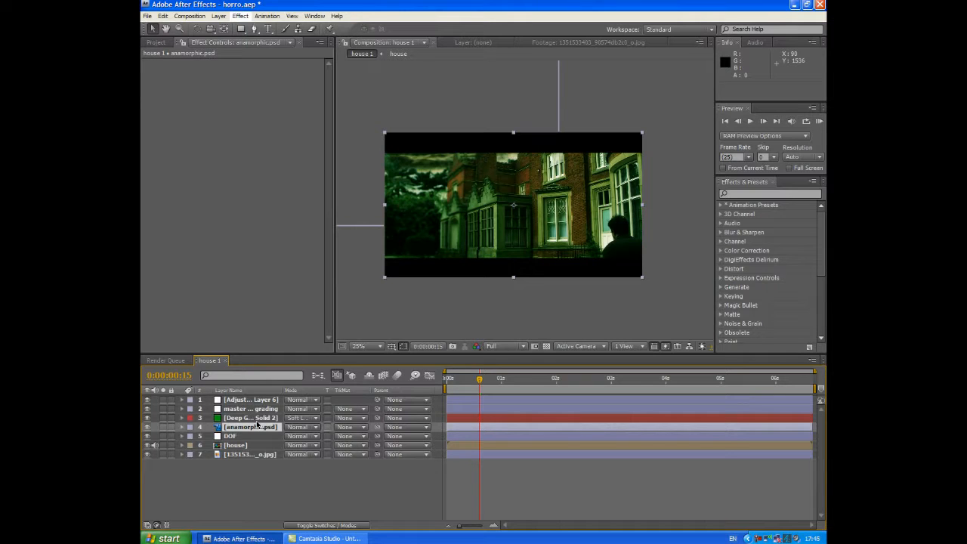
left_click_drag(260, 400, 257, 428)
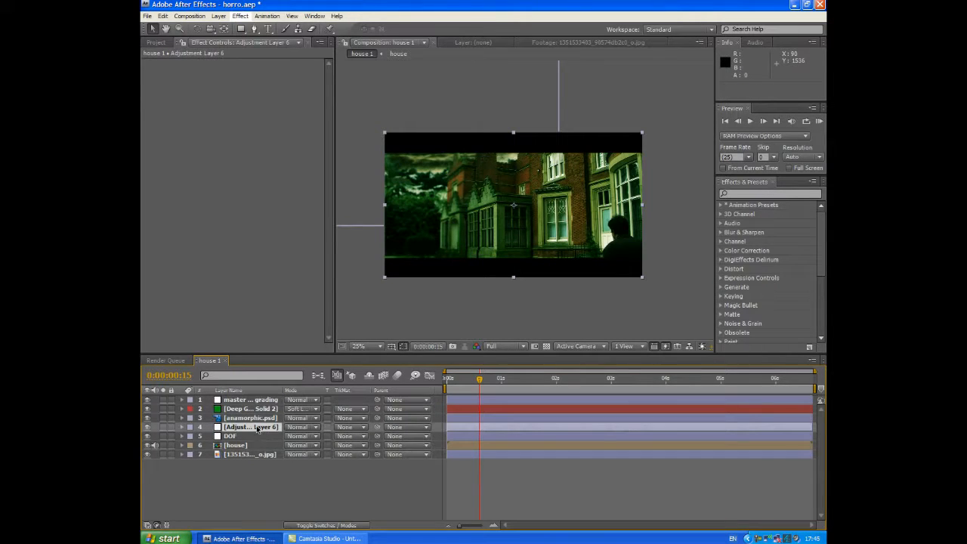
Rename the new adjustment layer "house colour grading" and the green solid "filter".
key("Return")
type("ho")
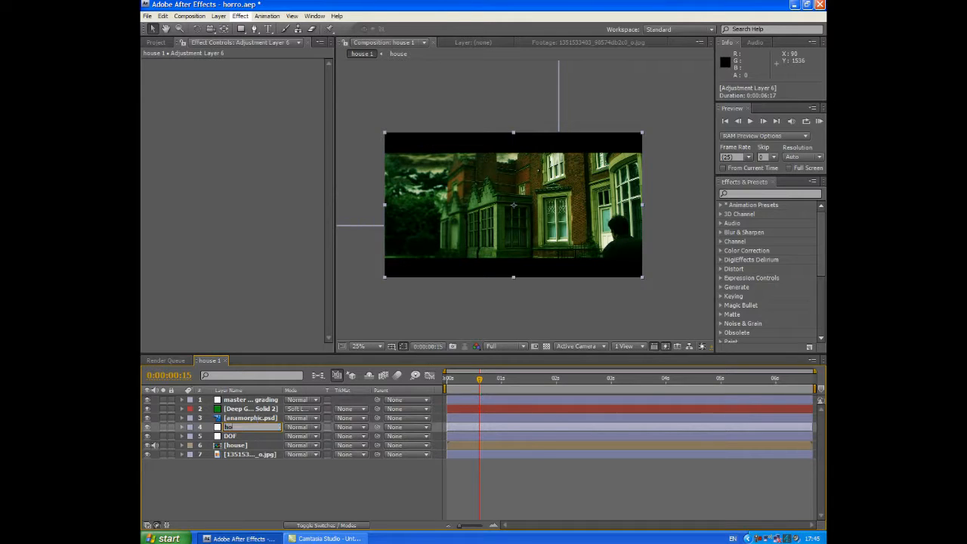
type("use colour grading")
key("Return")
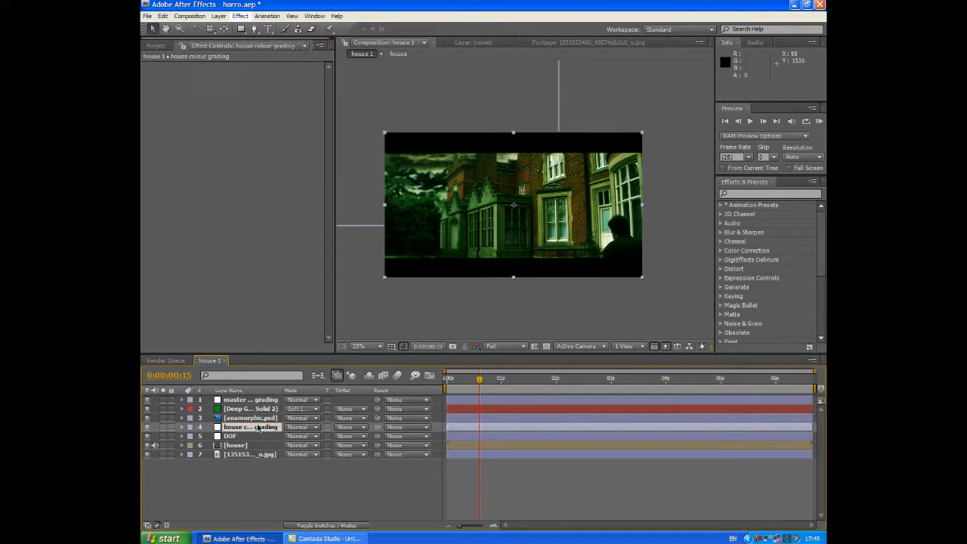
left_click(257, 410)
key("Return")
type("fi")
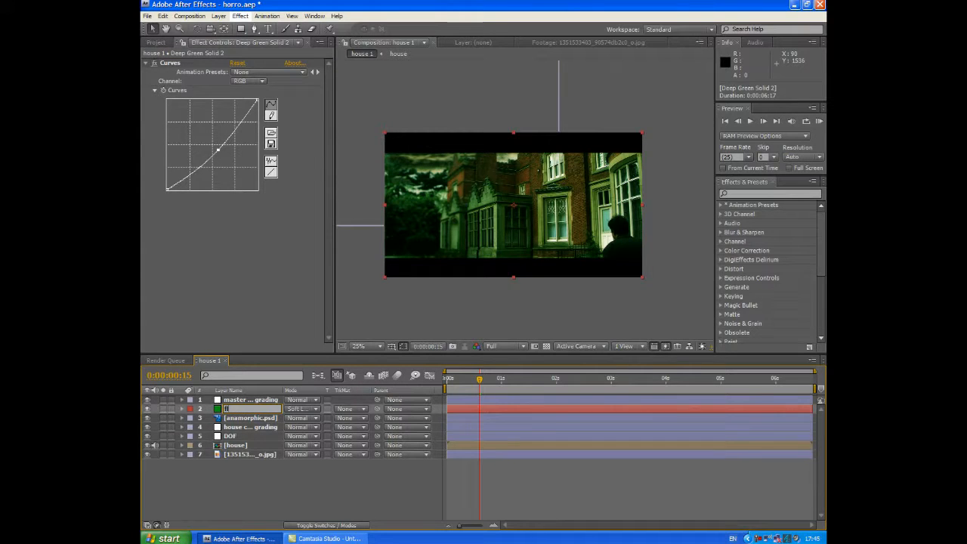
type("lter")
key("Return")
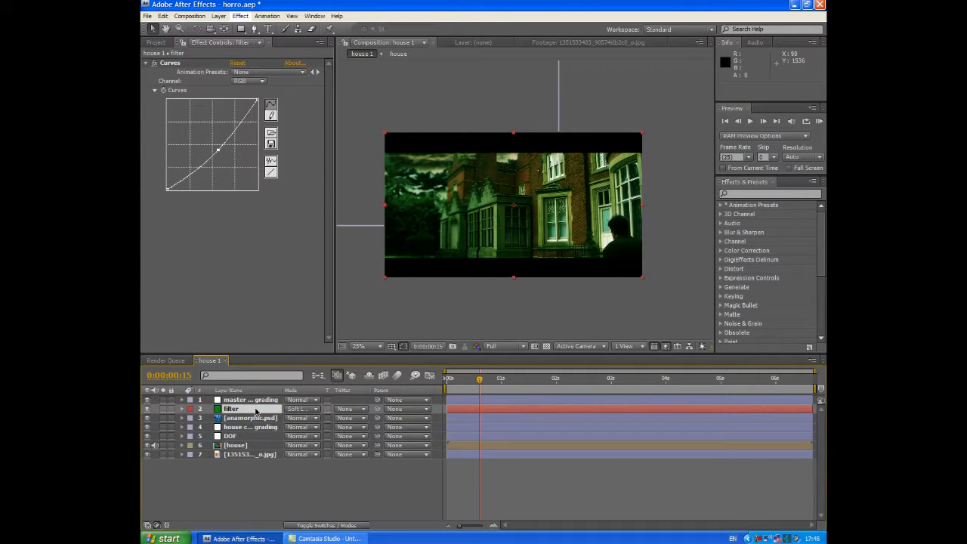
Apply the Hue/Saturation effect to the house colour grading layer and set its Master Saturation to -14.
left_click(238, 428)
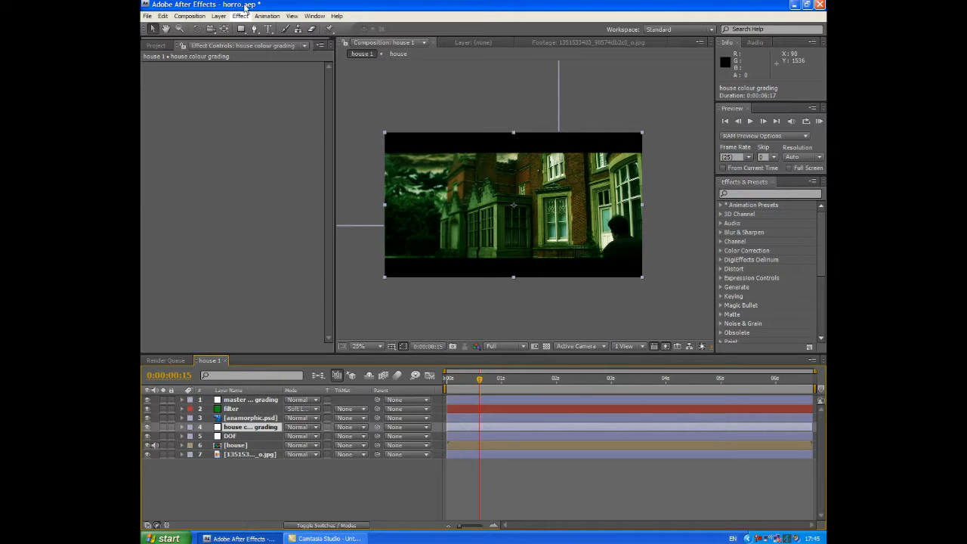
left_click(245, 16)
mouse_move(323, 125)
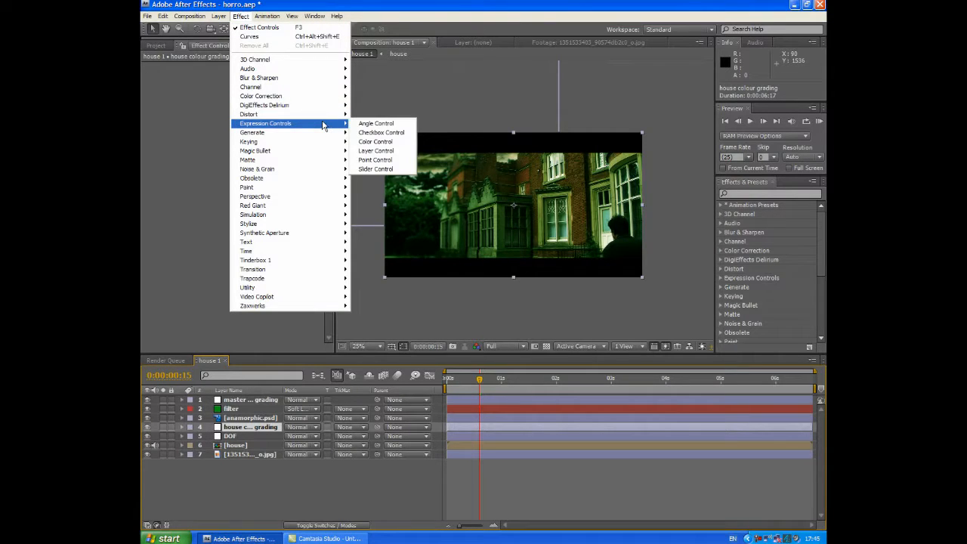
mouse_move(336, 98)
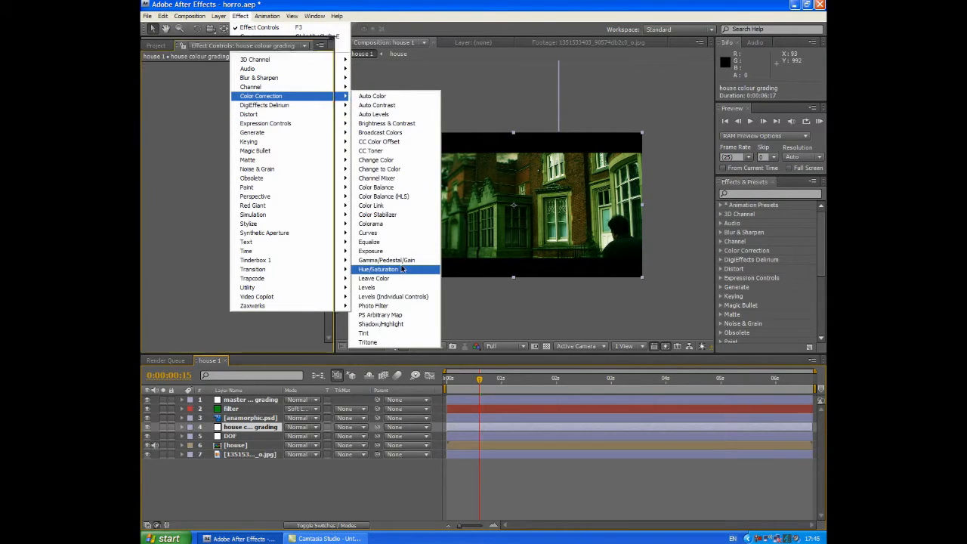
left_click(401, 269)
left_click_drag(239, 177, 233, 176)
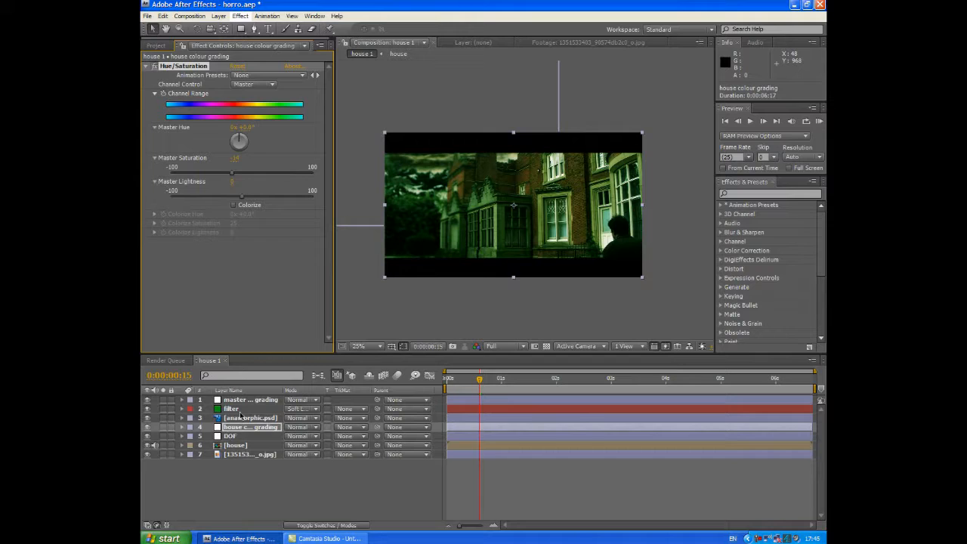
Set the Master Saturation of the master colour grading layer to -20.
left_click(243, 399)
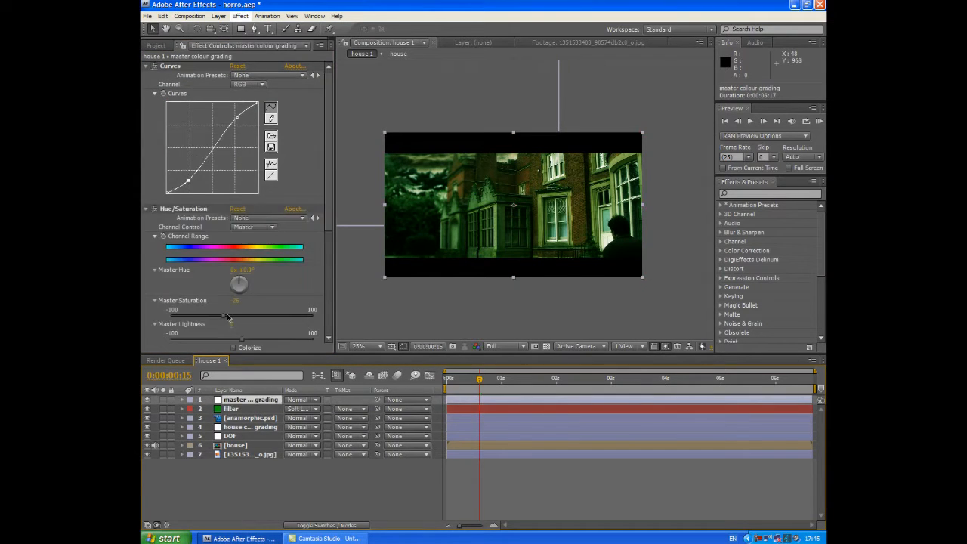
left_click(242, 427)
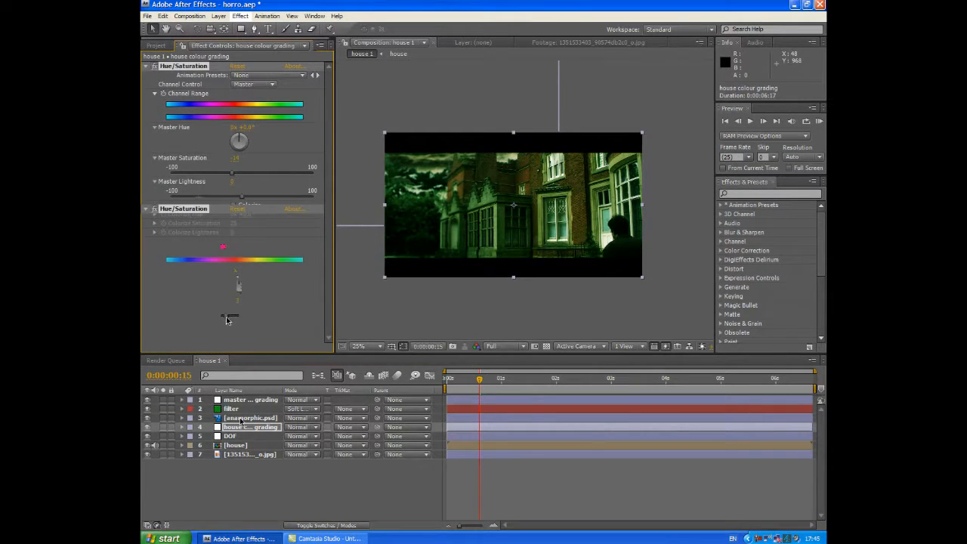
left_click_drag(232, 321, 228, 320)
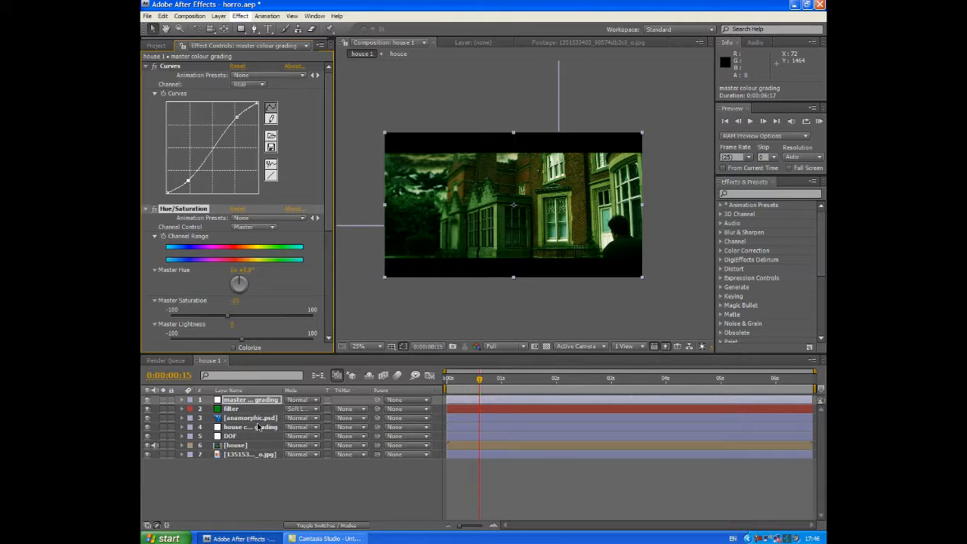
Fine-tune the shadow and highlight points of the master grading's RGB curve, and pull the filter layer's curve midtones down further.
left_click_drag(188, 179, 191, 185)
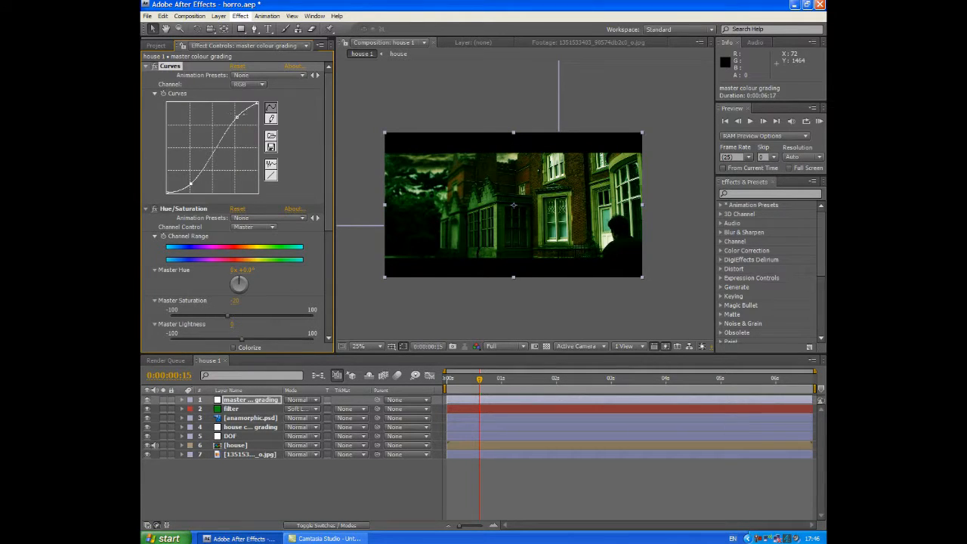
left_click_drag(237, 117, 237, 120)
left_click_drag(190, 184, 190, 183)
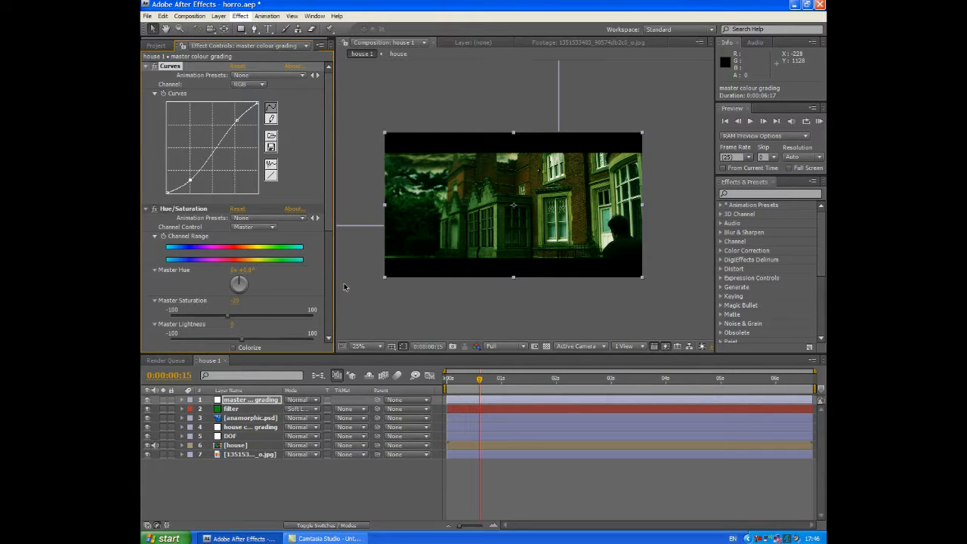
left_click(238, 410)
left_click_drag(218, 150, 223, 154)
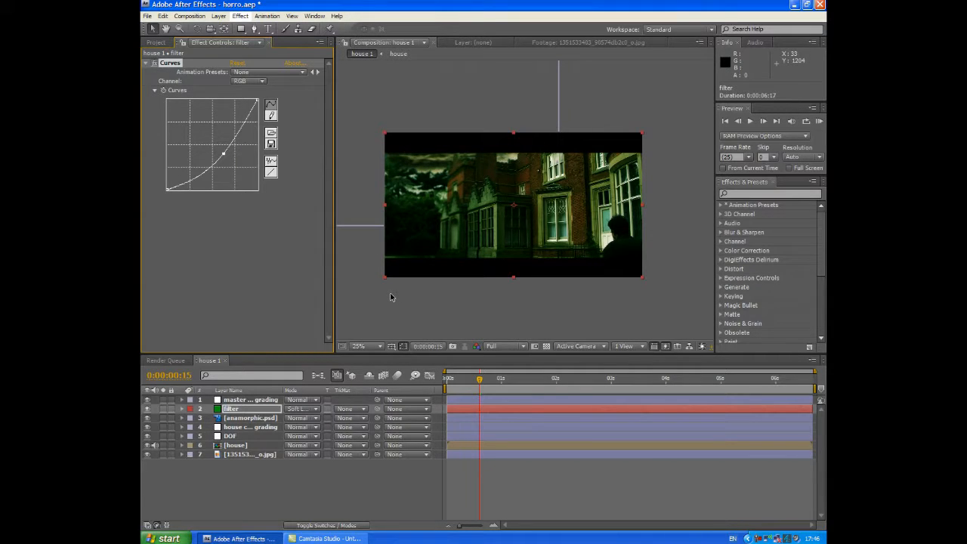
Duplicate the house layer and apply a slight Gaussian Blur to the upper copy.
left_click(234, 445)
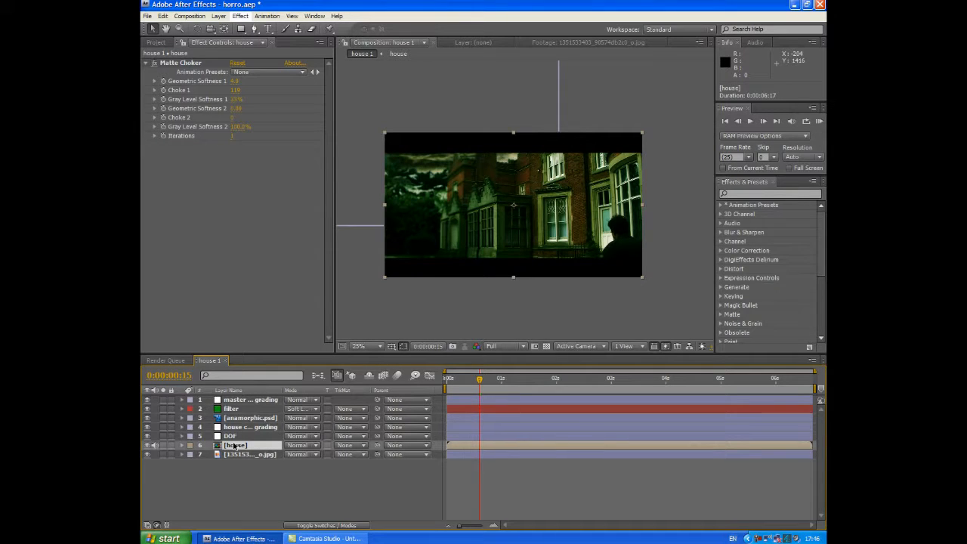
key("ctrl+d")
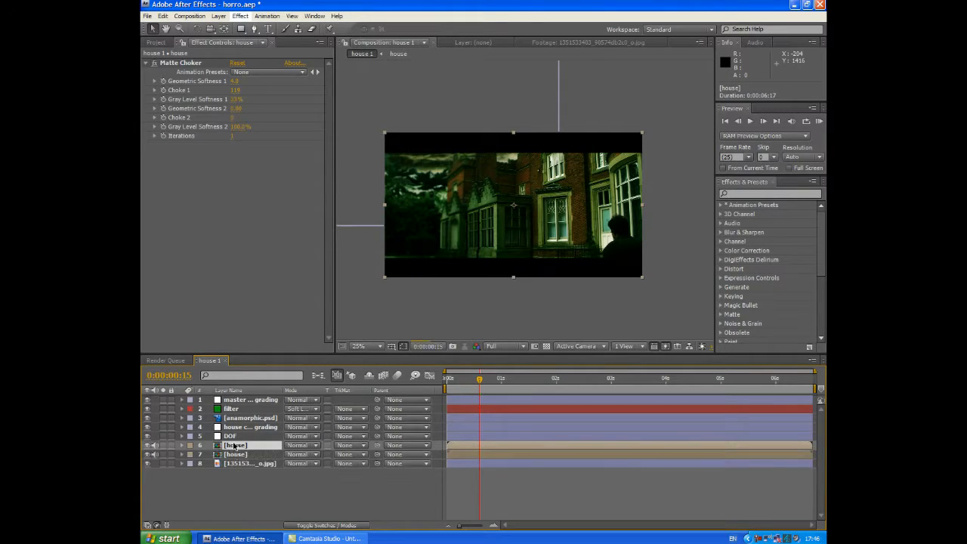
left_click(240, 16)
mouse_move(335, 78)
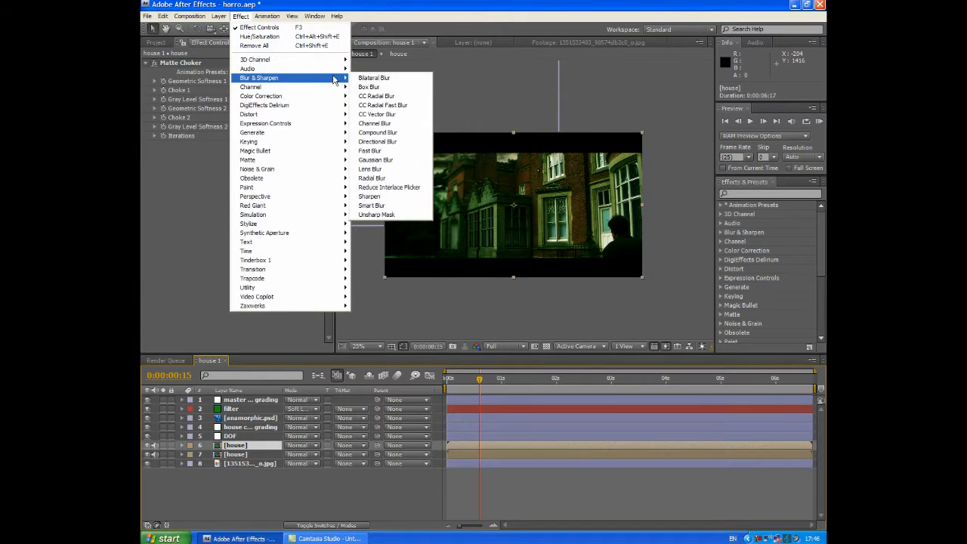
left_click(395, 163)
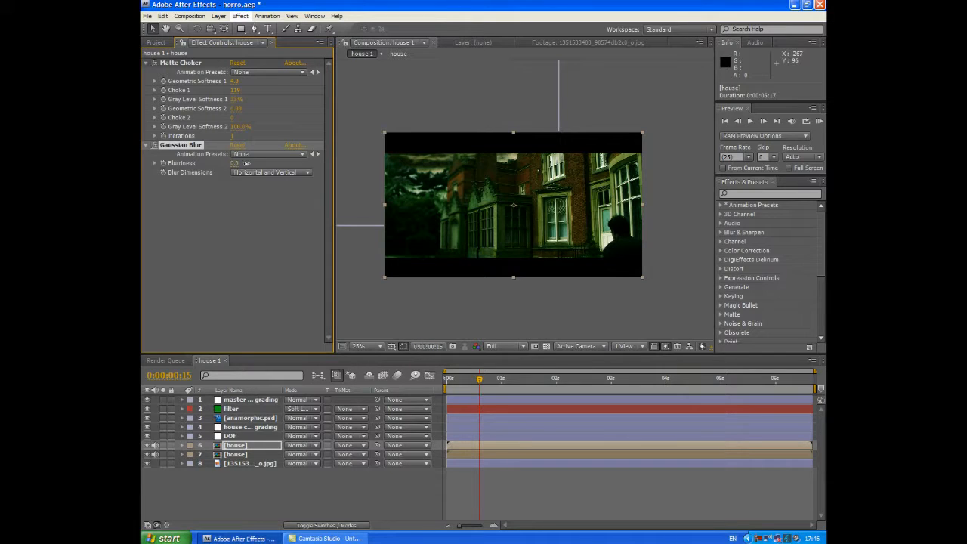
Set the blurred house copy's blending mode to Soft Light and compare the image with the copy hidden and shown.
left_click(301, 453)
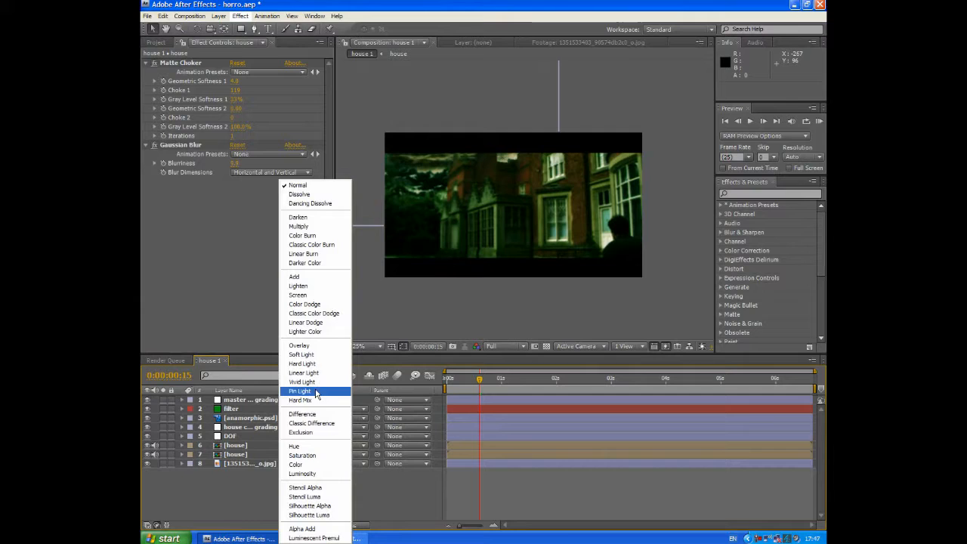
left_click(301, 354)
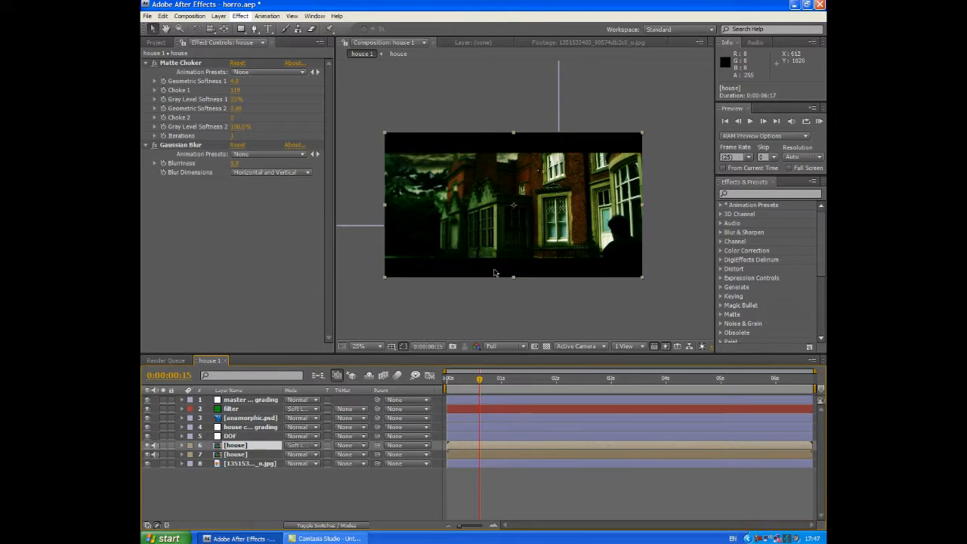
left_click(148, 445)
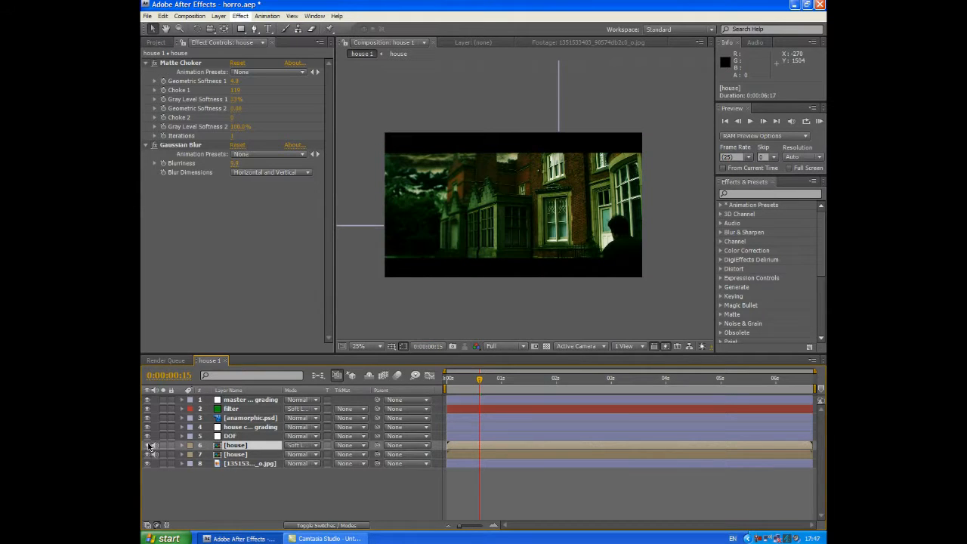
left_click(148, 446)
left_click(148, 445)
left_click(148, 445)
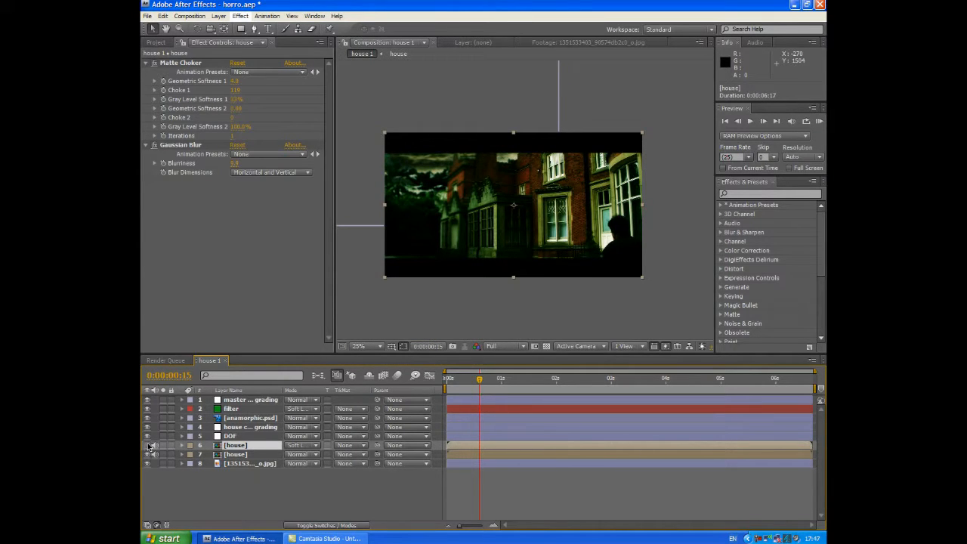
left_click(148, 445)
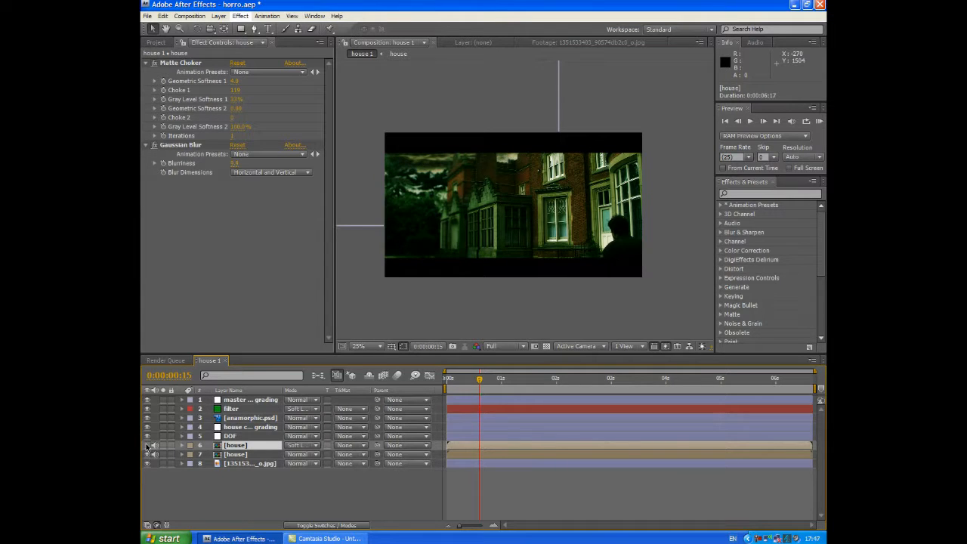
left_click(148, 445)
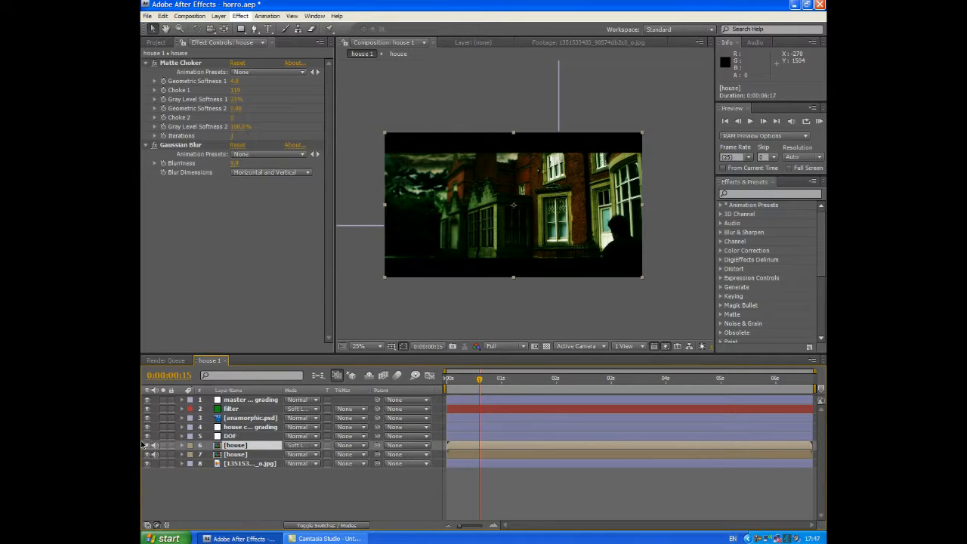
Lower the house colour grading layer's Master Saturation to -29 and check the result against the blurred house copy.
left_click(246, 428)
left_click_drag(231, 173, 221, 175)
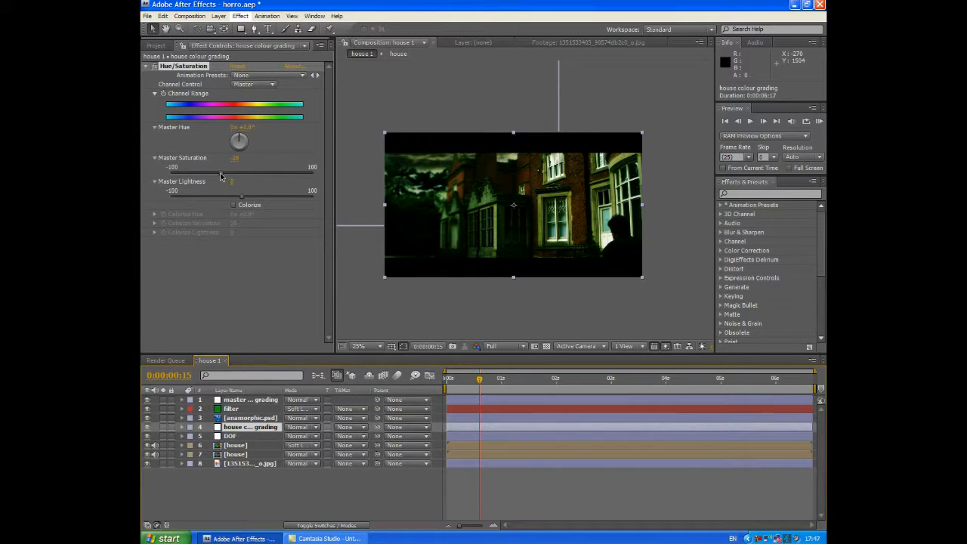
left_click(148, 446)
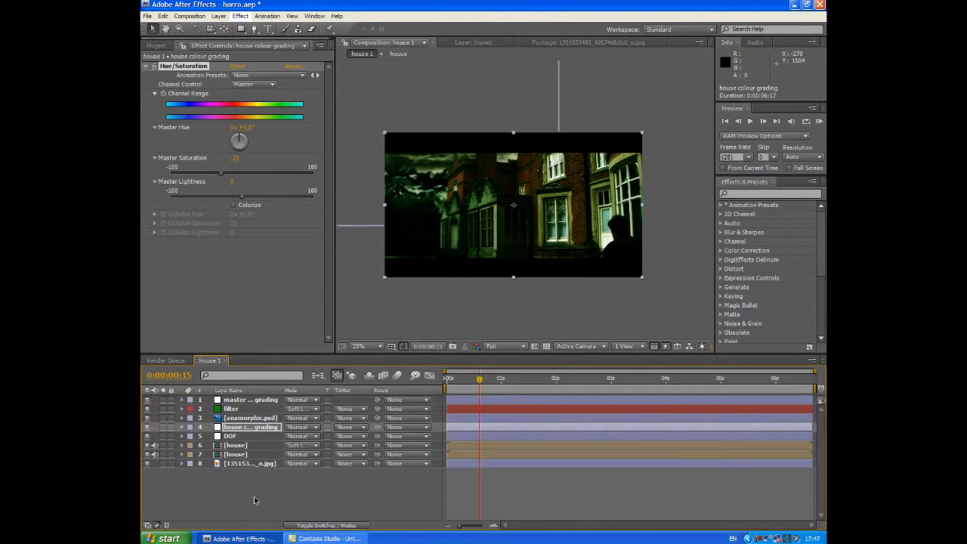
Move anamorphic.psd above the master grading layer and add a new adjustment layer at the top of the stack.
left_click(246, 402)
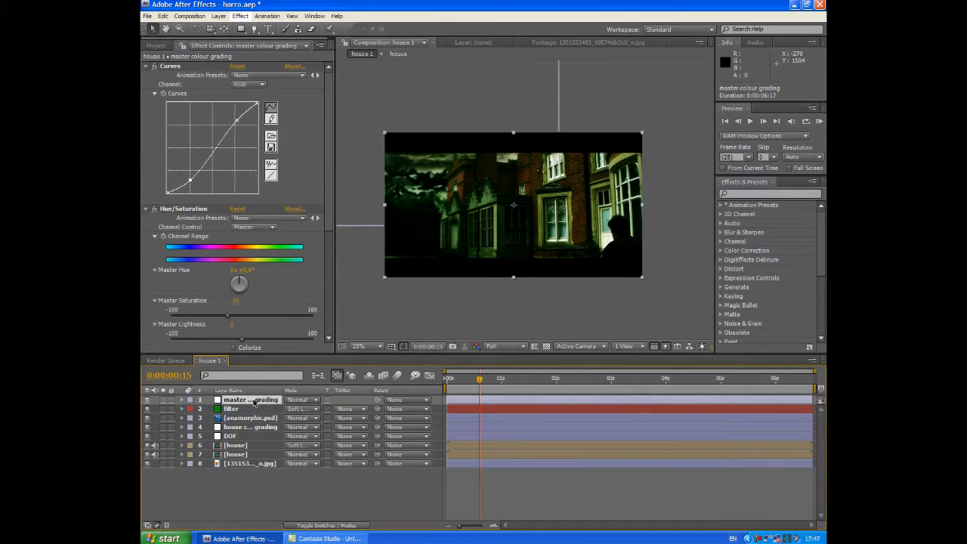
left_click_drag(255, 401, 240, 423)
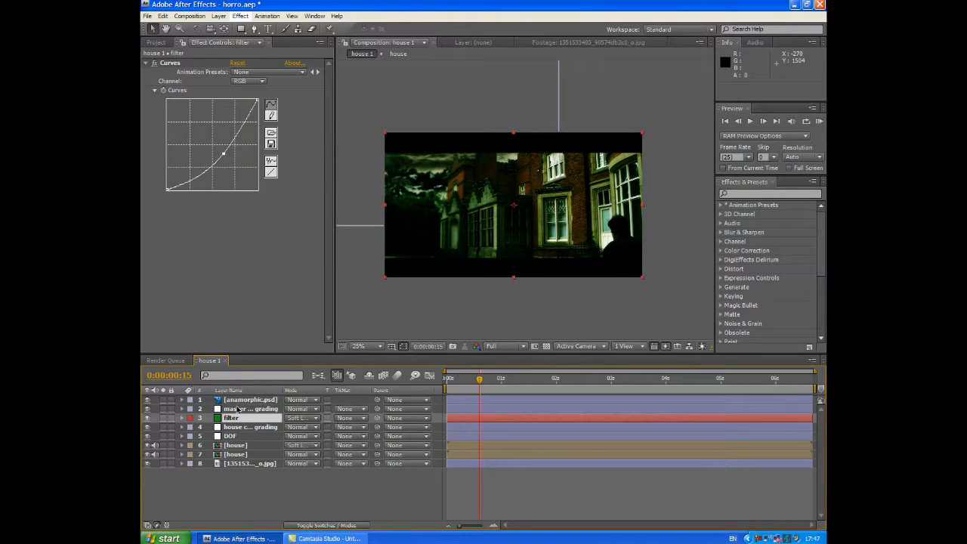
left_click(239, 408)
right_click(244, 495)
mouse_move(333, 460)
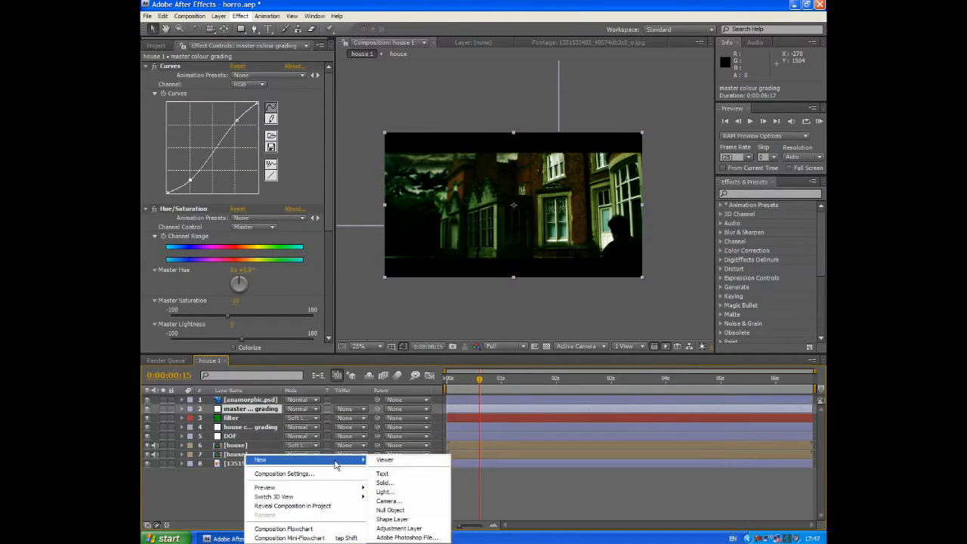
left_click(399, 528)
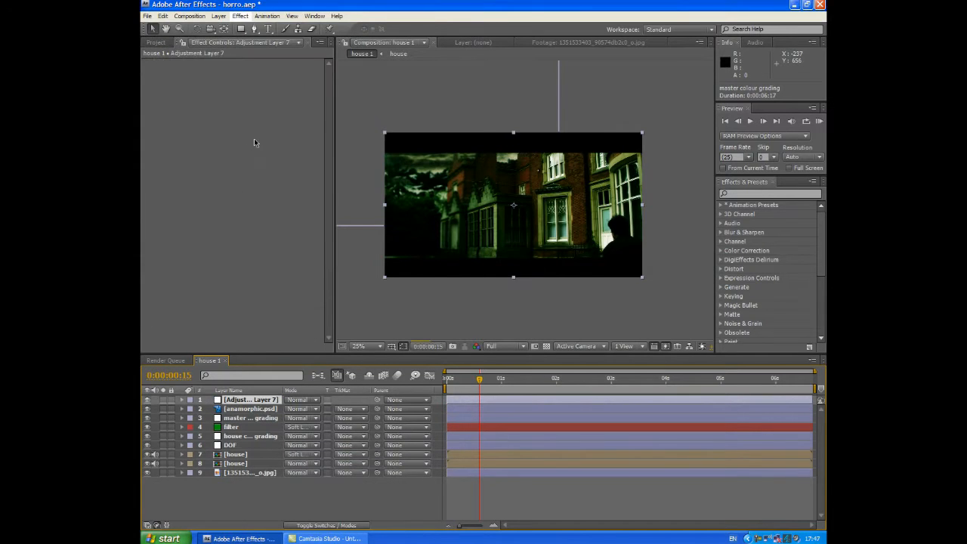
Apply the Curves effect to the new adjustment layer and pull the RGB curve's midtones down strongly to darken the image.
left_click(240, 16)
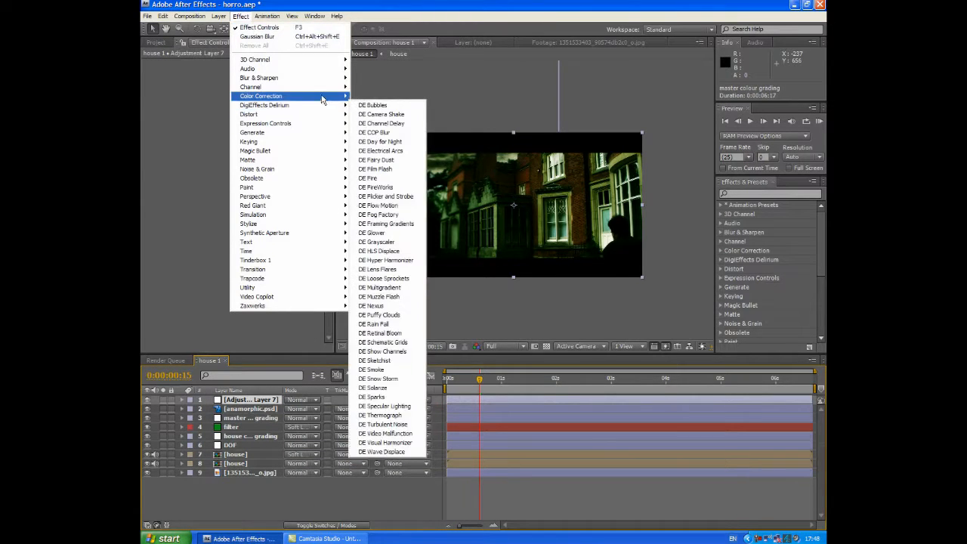
mouse_move(334, 96)
left_click(368, 233)
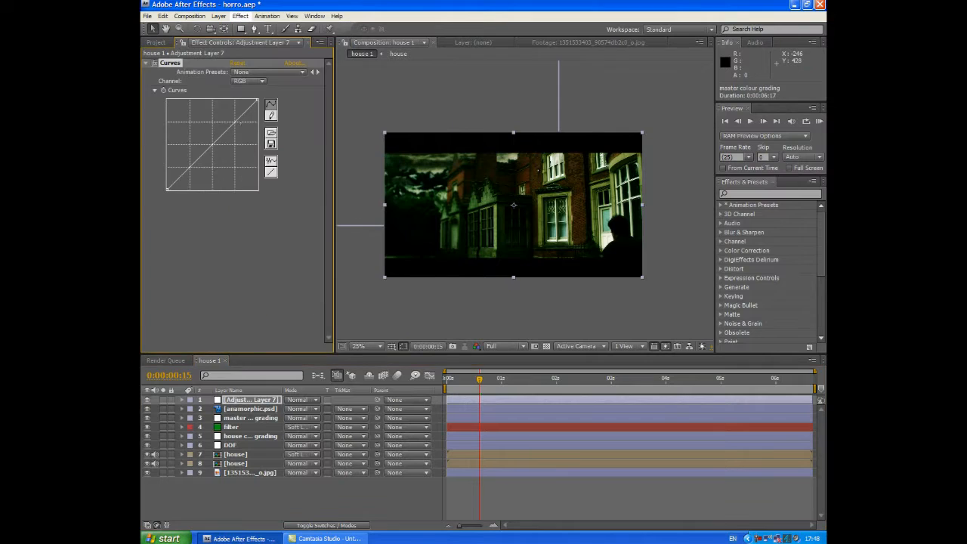
left_click_drag(219, 142, 229, 158)
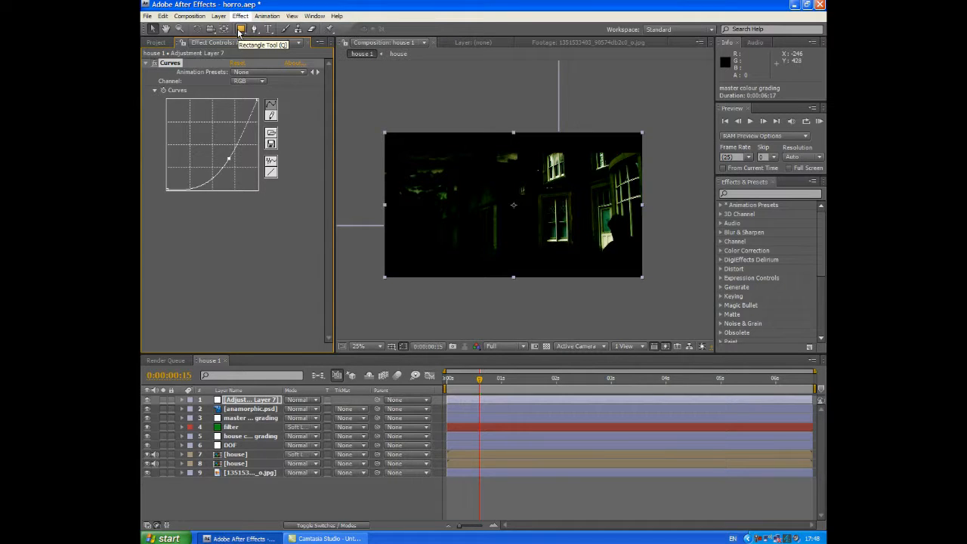
Add a full-frame elliptical mask to the darkening adjustment layer and set the mask mode to Subtract.
left_click(240, 30)
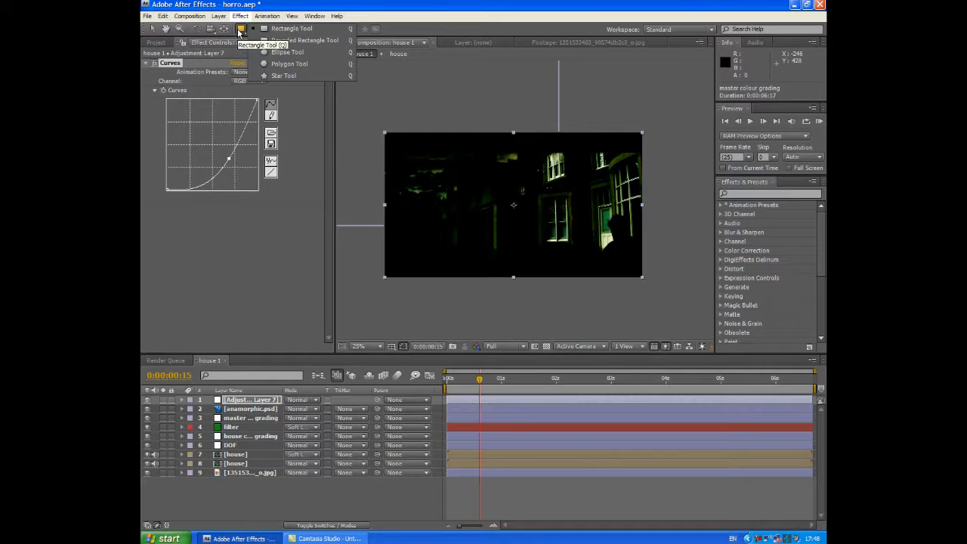
left_click(290, 53)
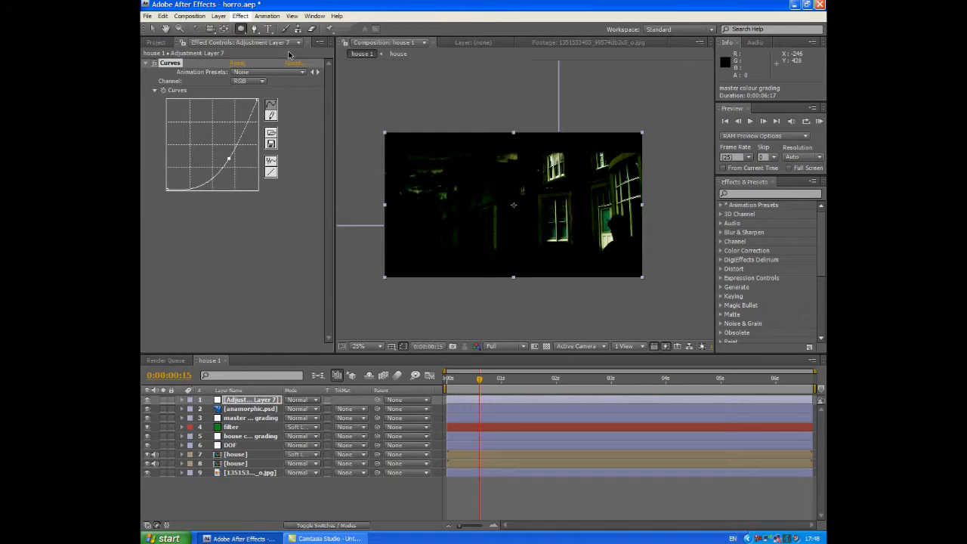
double_click(243, 32)
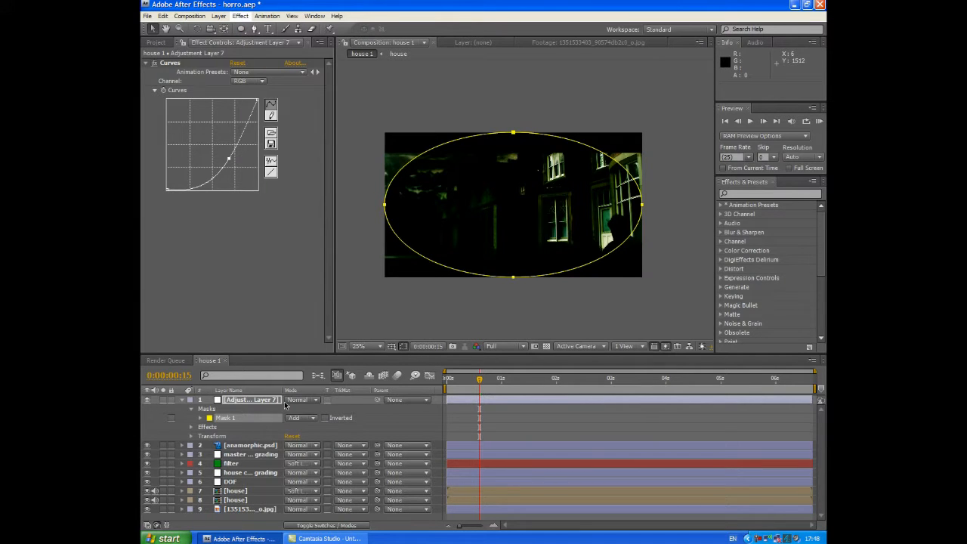
key("m")
key("m")
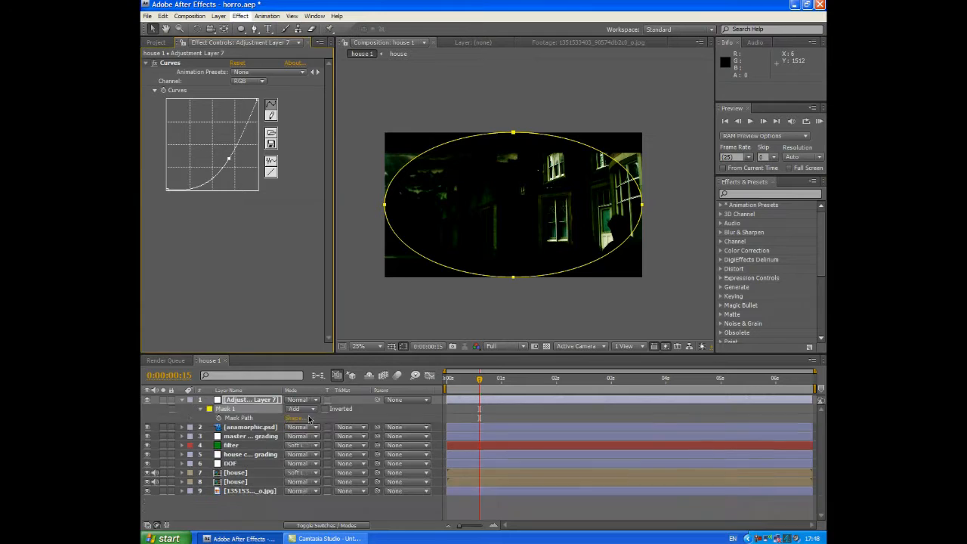
left_click(310, 408)
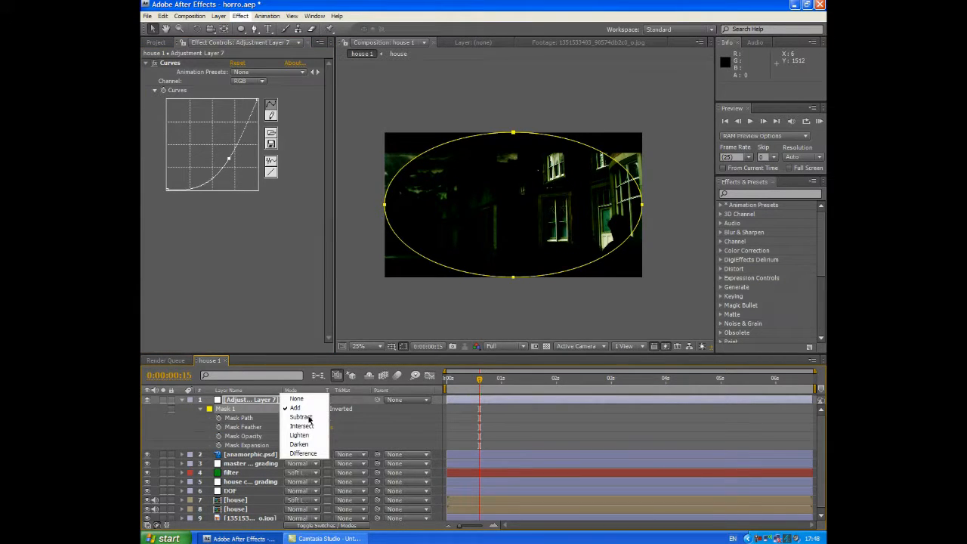
left_click(306, 418)
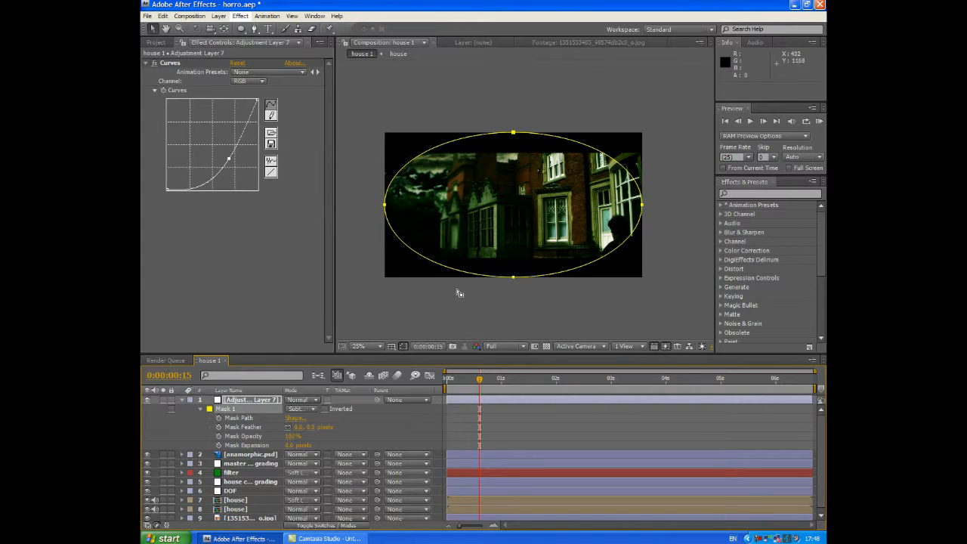
Feather the Subtract mask on the darkening adjustment layer by about 154 pixels and compare the image with the layer off and on.
left_click(436, 306)
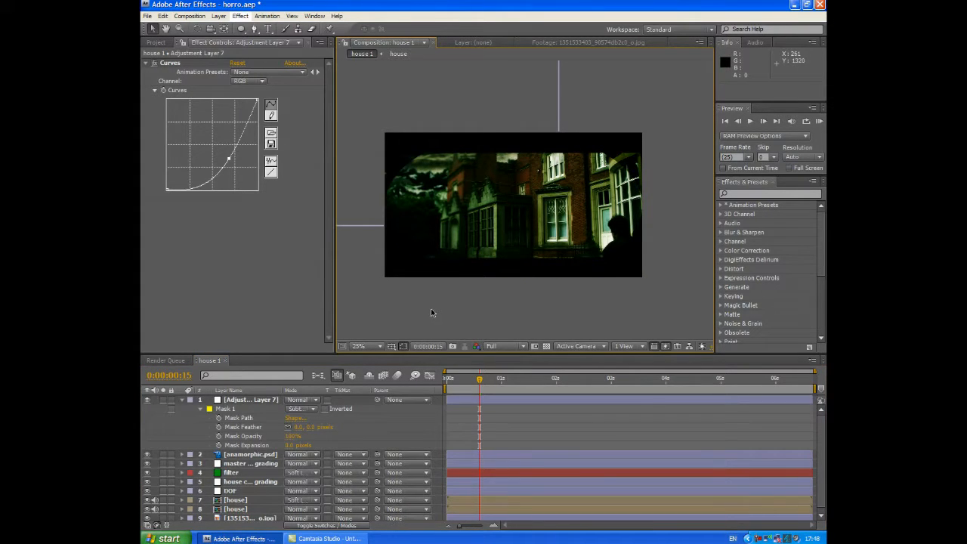
left_click_drag(301, 430, 390, 434)
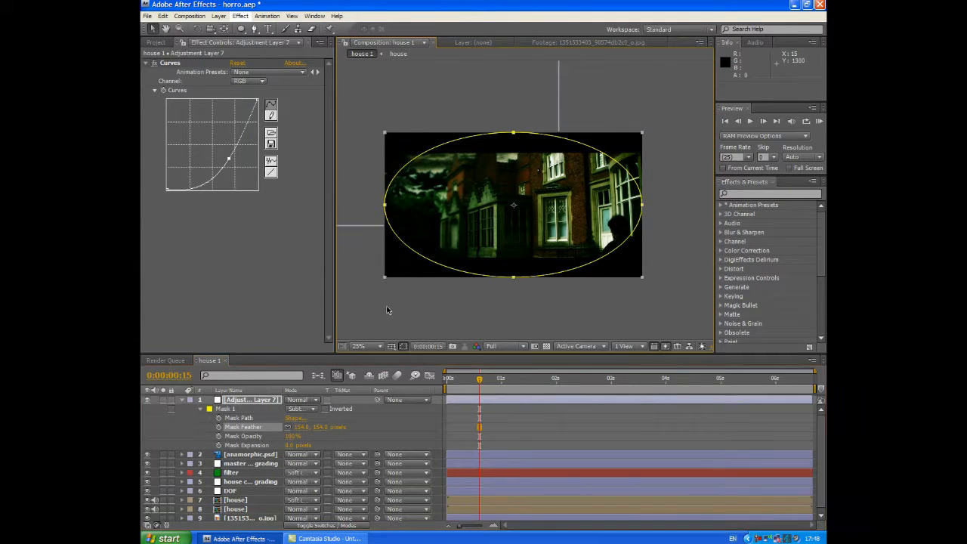
left_click(378, 313)
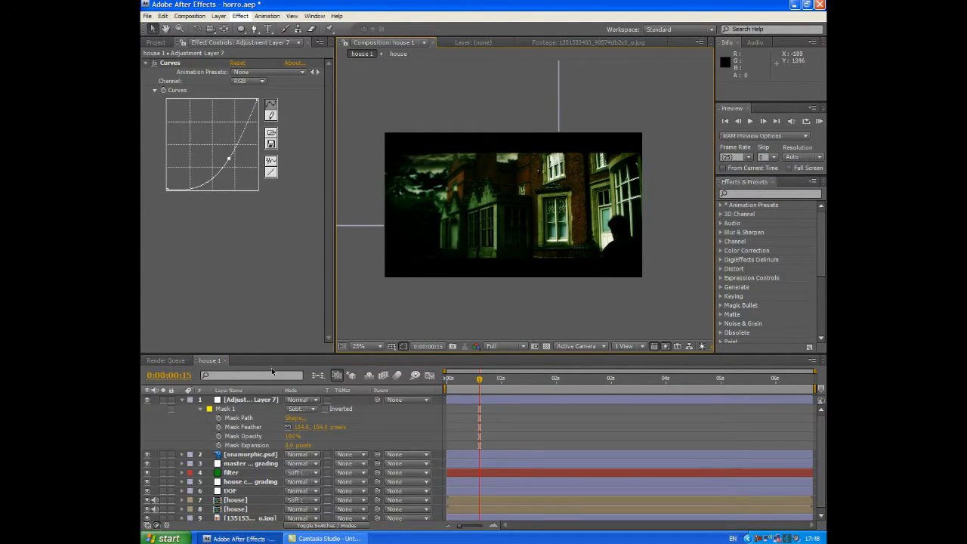
left_click(147, 400)
left_click(147, 400)
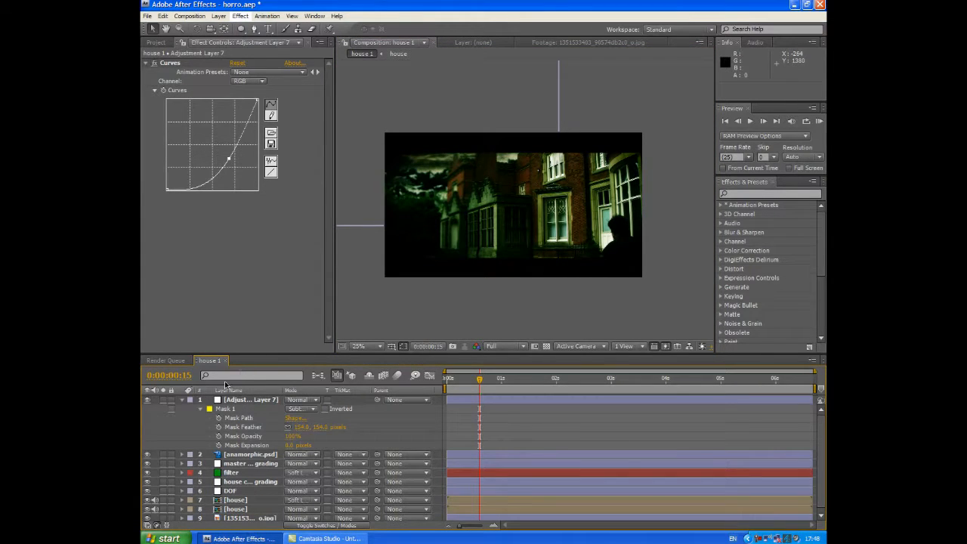
left_click(181, 401)
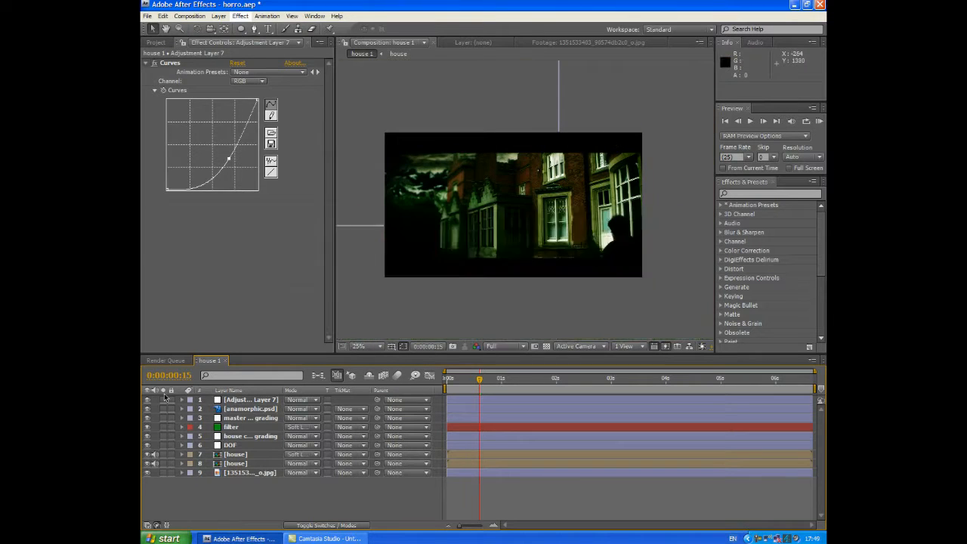
Create a new comp-size solid in pale yellow, about RGB 224, 244, 130.
right_click(284, 497)
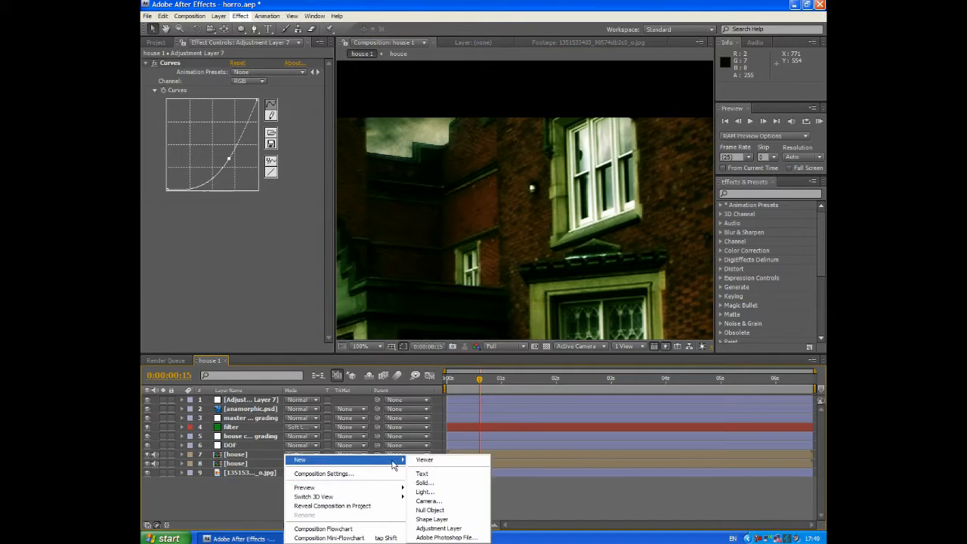
left_click(424, 482)
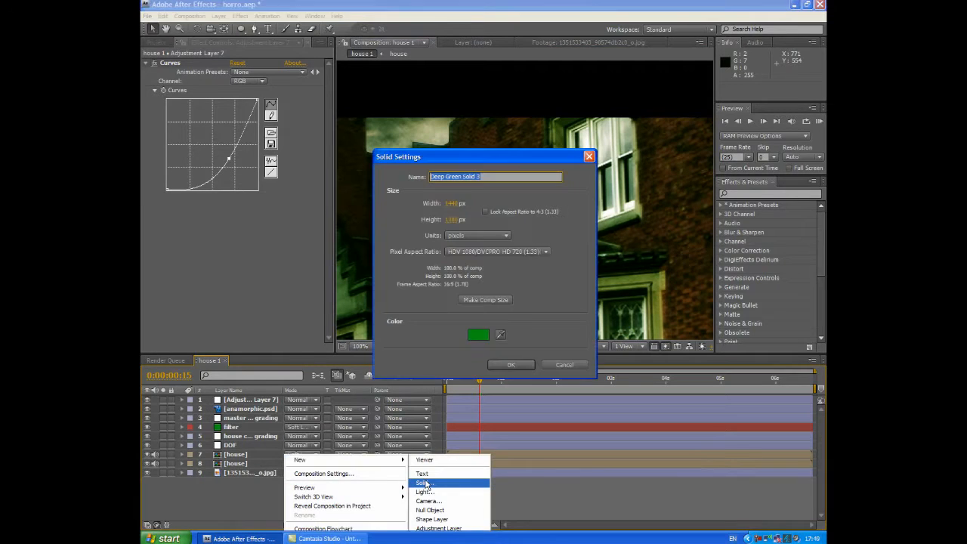
left_click(478, 338)
left_click(504, 313)
left_click_drag(436, 256, 420, 212)
left_click(591, 204)
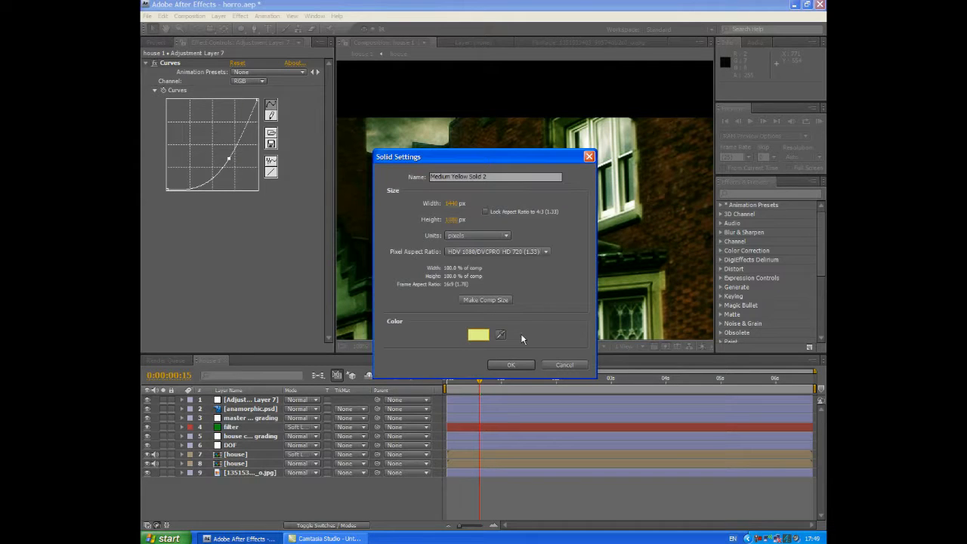
left_click(509, 364)
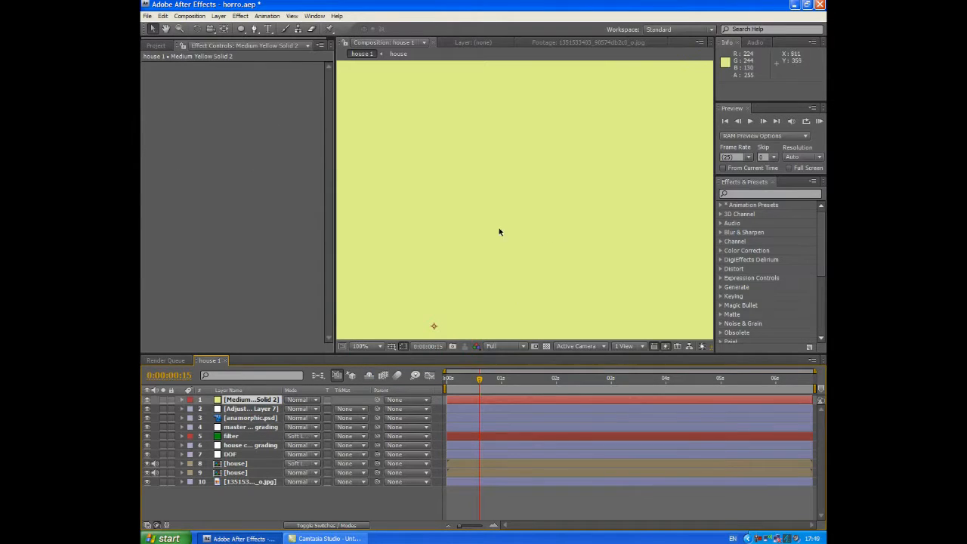
Reorder the layers so anamorphic.psd is on top and the yellow solid sits below the darkening adjustment layer, and rename that adjustment layer vignette.
mouse_move(259, 400)
left_mouse_down()
mouse_move(262, 421)
mouse_move(264, 413)
left_mouse_up()
left_click(266, 402)
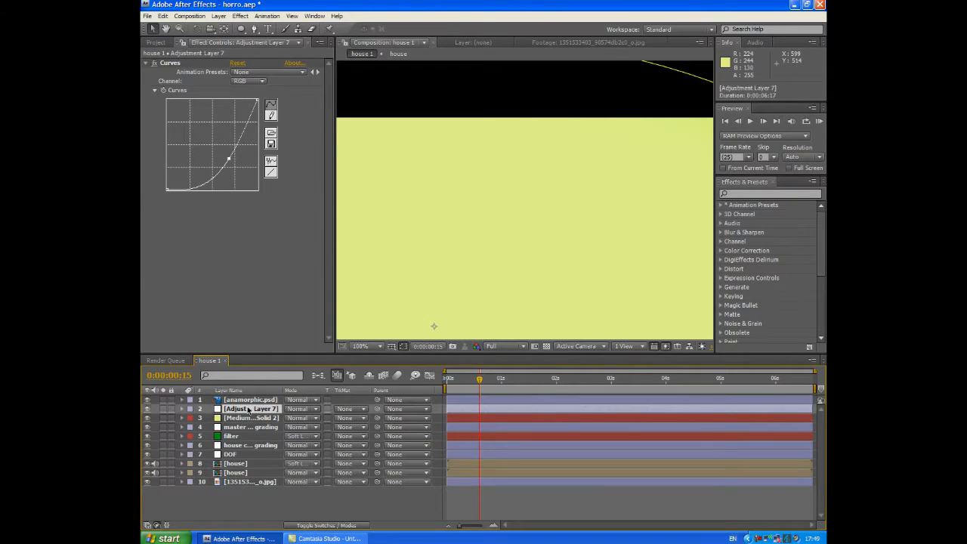
key("Return")
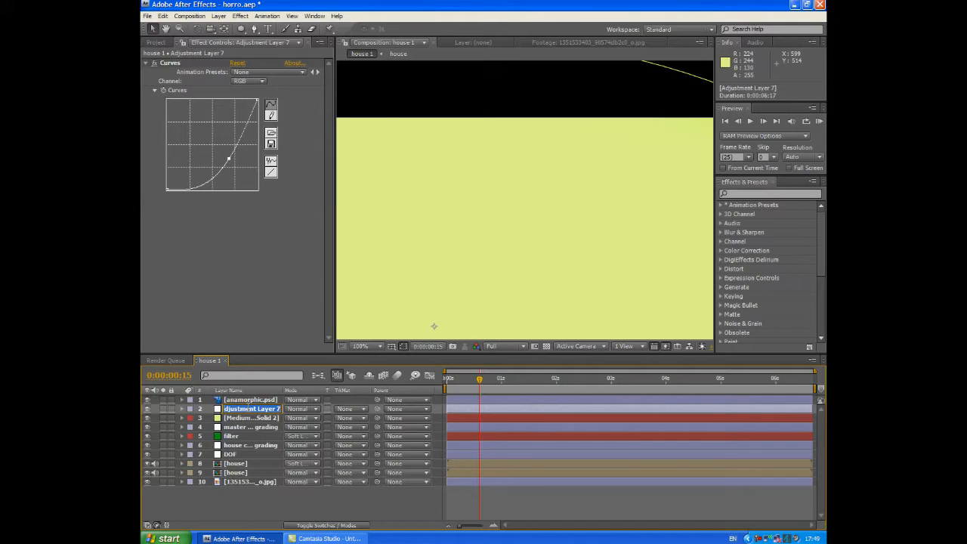
type("vignette")
key("Return")
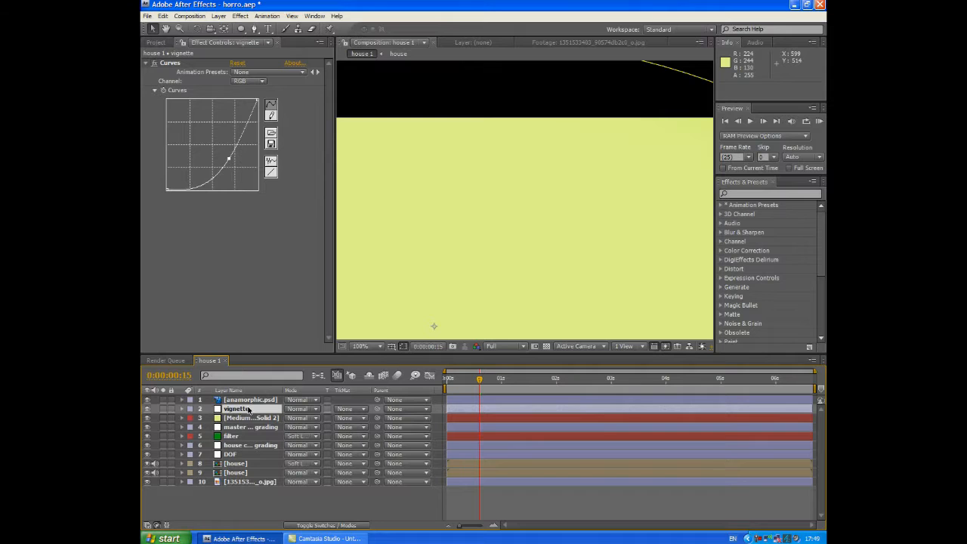
Hide the yellow solid to expose the upper-storey window beneath it and rename the solid window.
left_click(256, 419)
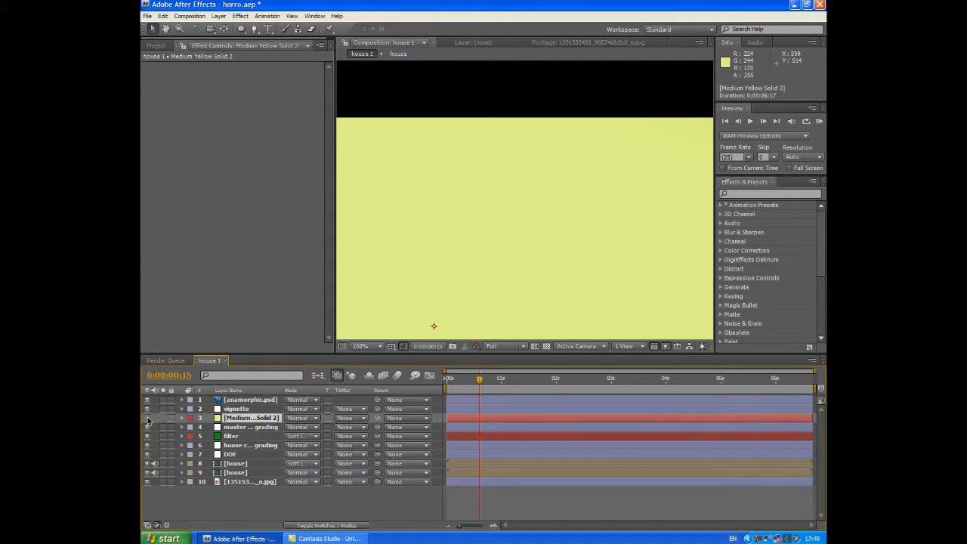
left_click(148, 421)
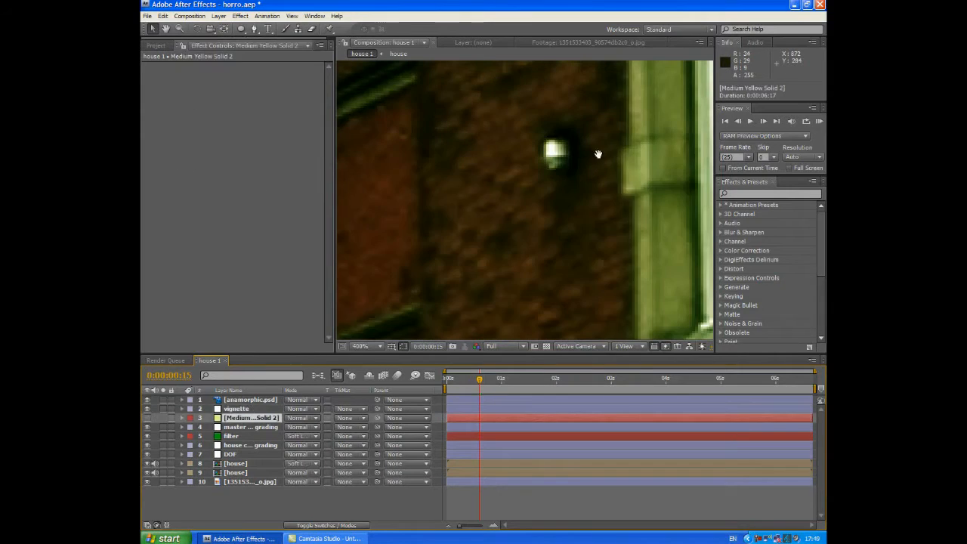
left_click_drag(598, 154, 500, 154)
left_click(254, 28)
key("ctrl+s")
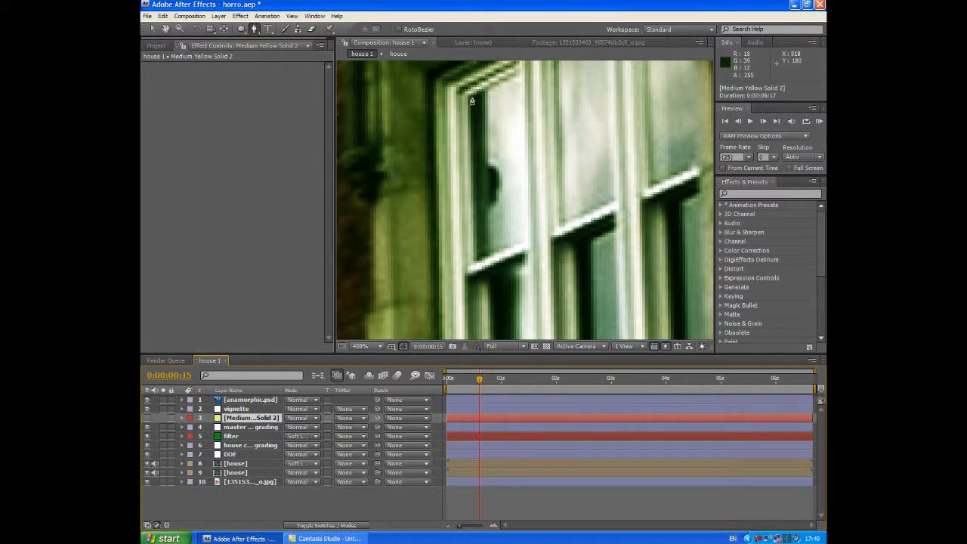
key("Return")
type("window")
key("Return")
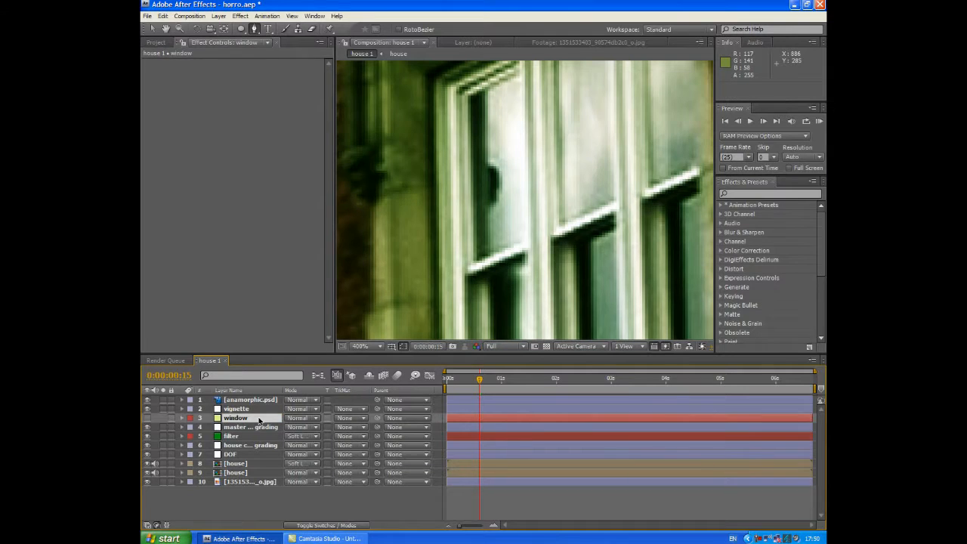
Draw a closed four-point Pen mask on the window layer around the upper left pane of the upper-storey window.
left_click(468, 98)
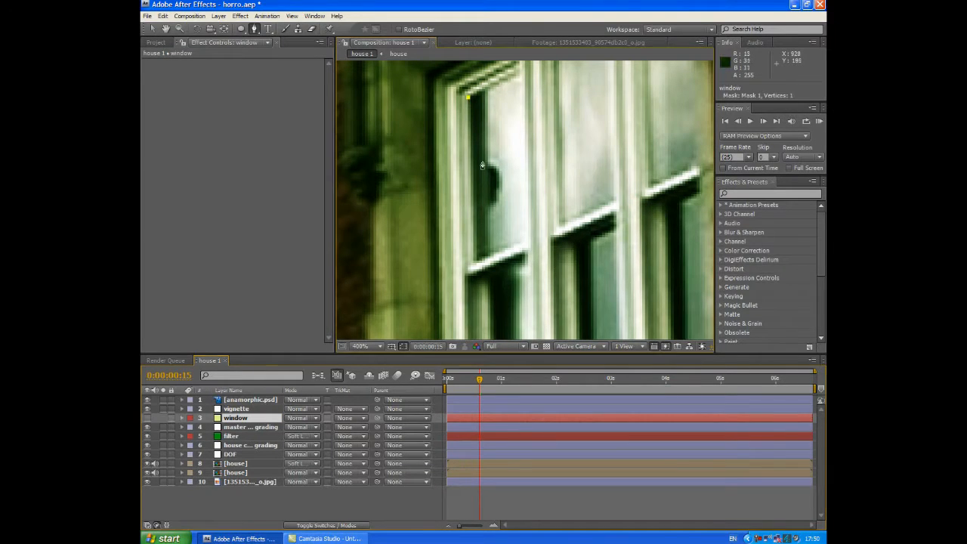
left_click(474, 260)
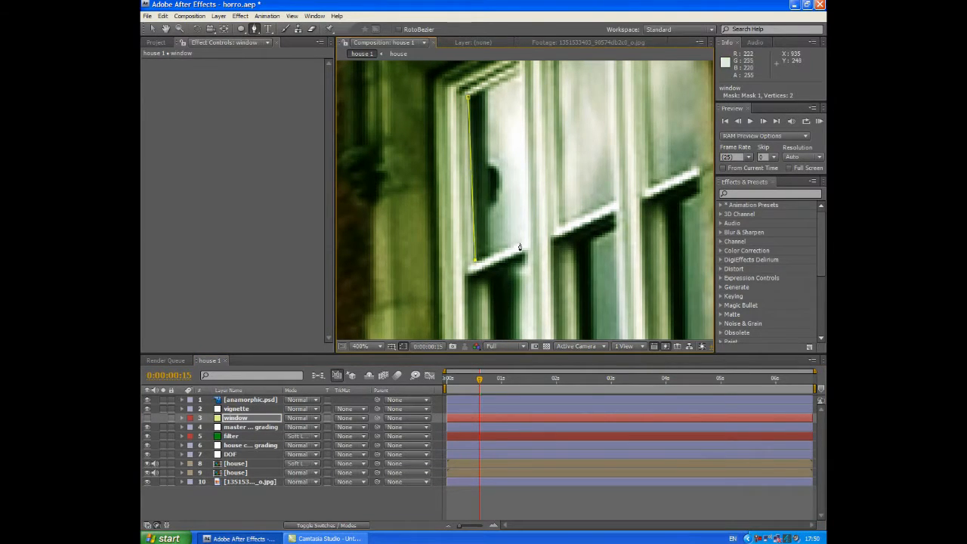
left_click(522, 241)
left_click(521, 73)
left_click(468, 98)
Draw a second Pen mask on the window layer around the upper middle pane.
left_click(504, 123)
left_click(460, 143)
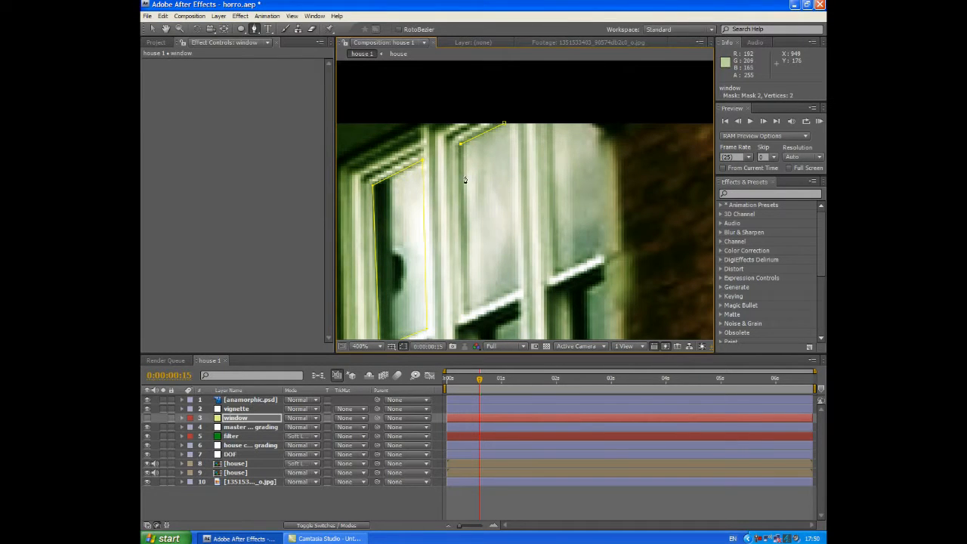
left_click(466, 309)
left_click(518, 289)
left_click(507, 121)
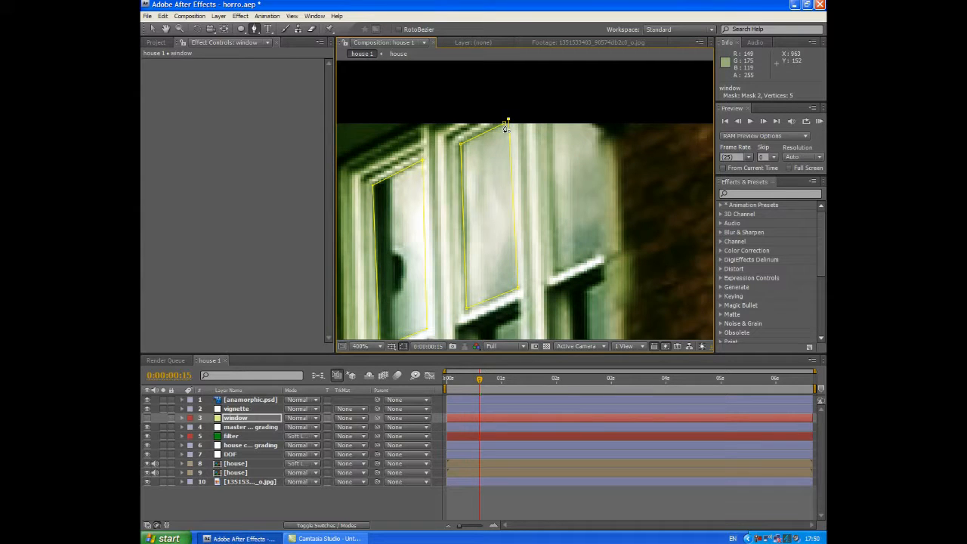
Draw a Pen mask around the upper right pane, following its cut-off top corner and extending slightly into the black bar.
left_click(551, 119)
left_click(554, 274)
left_click(598, 254)
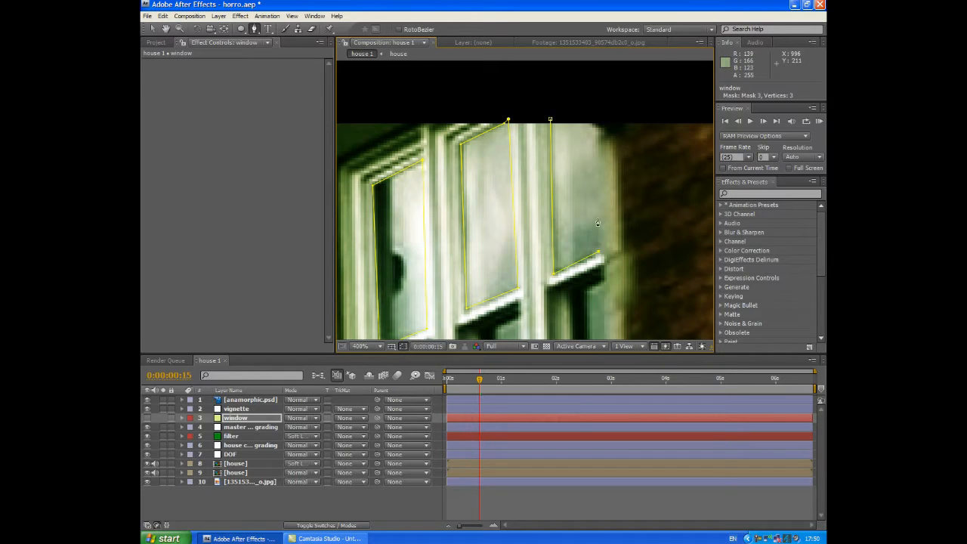
left_click(598, 142)
left_click(590, 122)
left_click(589, 110)
left_click(549, 120)
key("comma")
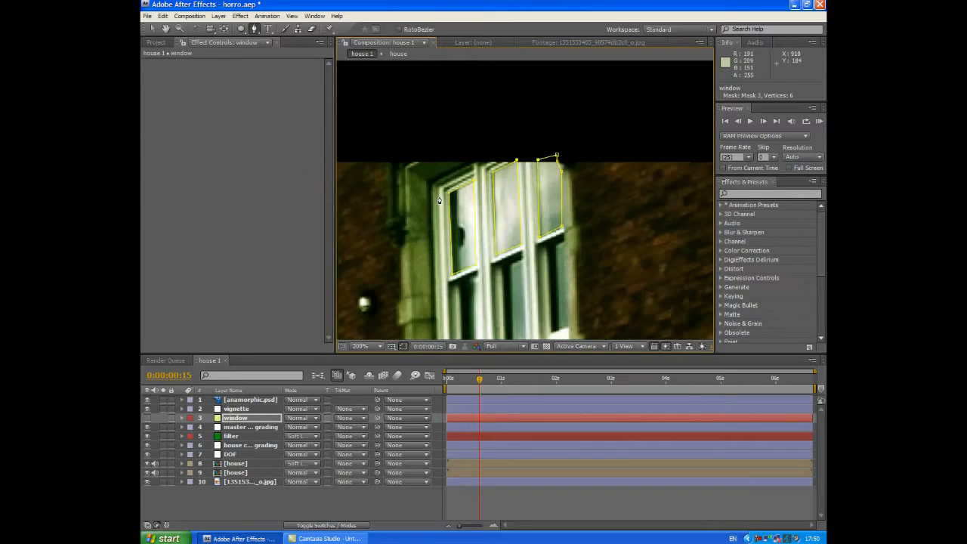
Draw a closed four-point Pen mask around the dark glass of the lower left pane.
scroll(451, 214, "up", 1)
left_click_drag(445, 264, 505, 112)
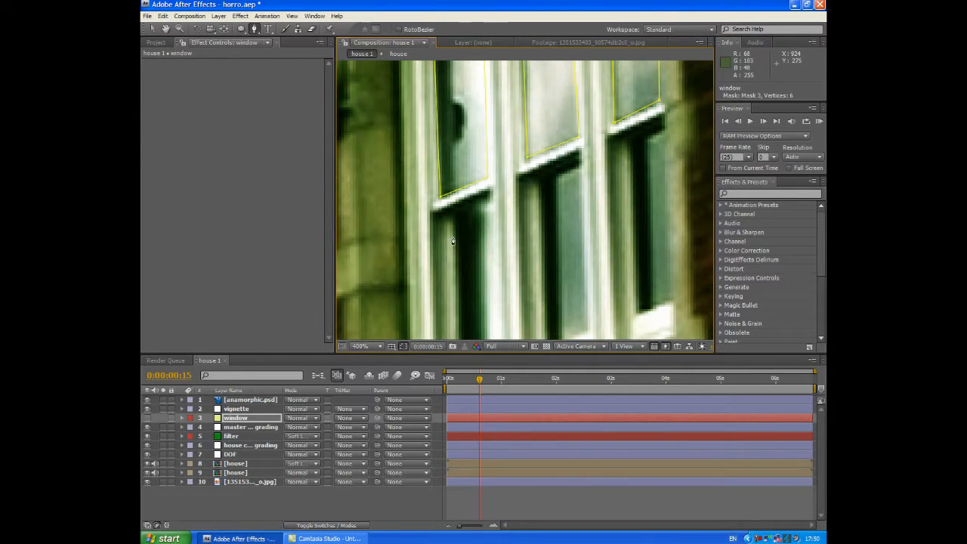
left_click_drag(452, 265, 461, 205)
left_click(464, 158)
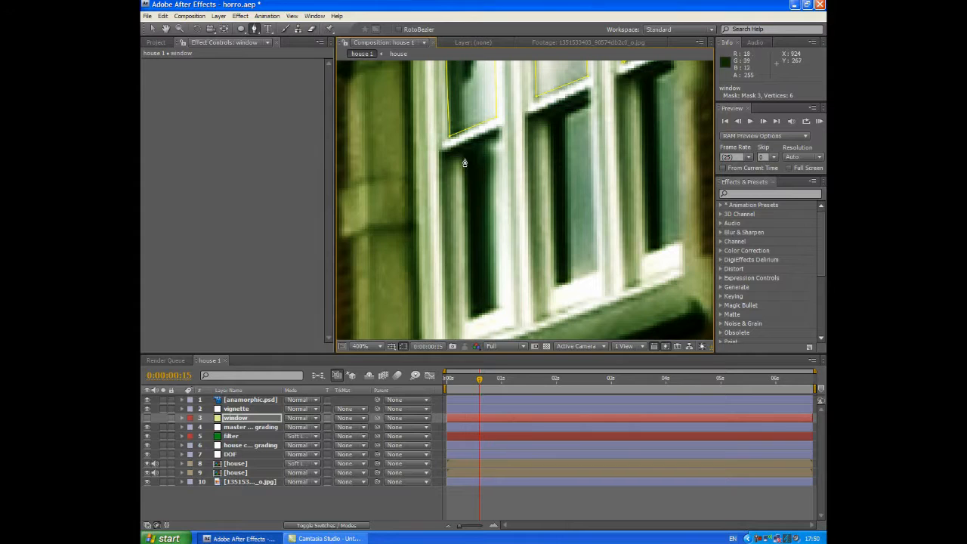
left_click(468, 318)
left_click(498, 307)
left_click(495, 150)
left_click(464, 160)
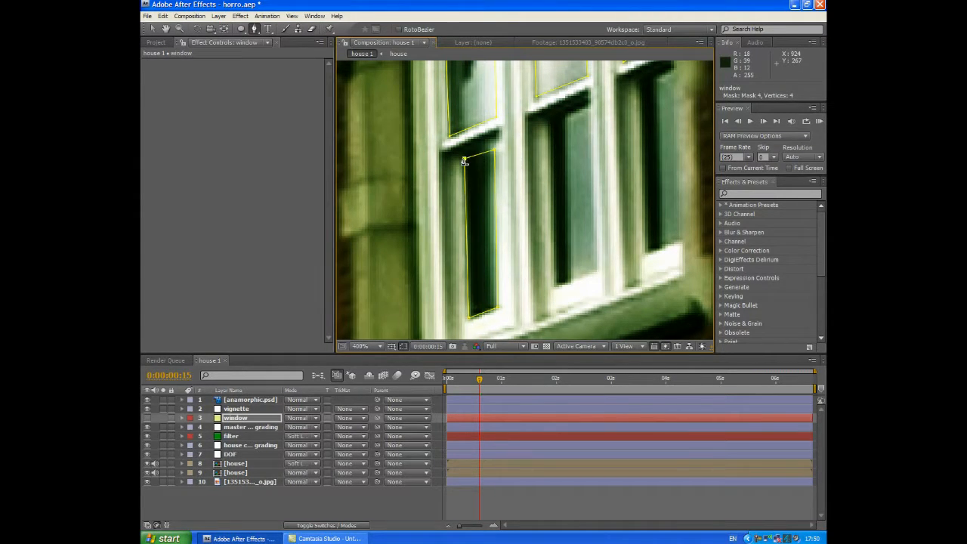
Draw a closed four-point Pen mask around the glass of the lower middle pane.
left_click(585, 102)
left_click(552, 123)
left_click(557, 286)
left_click(595, 273)
left_click(585, 102)
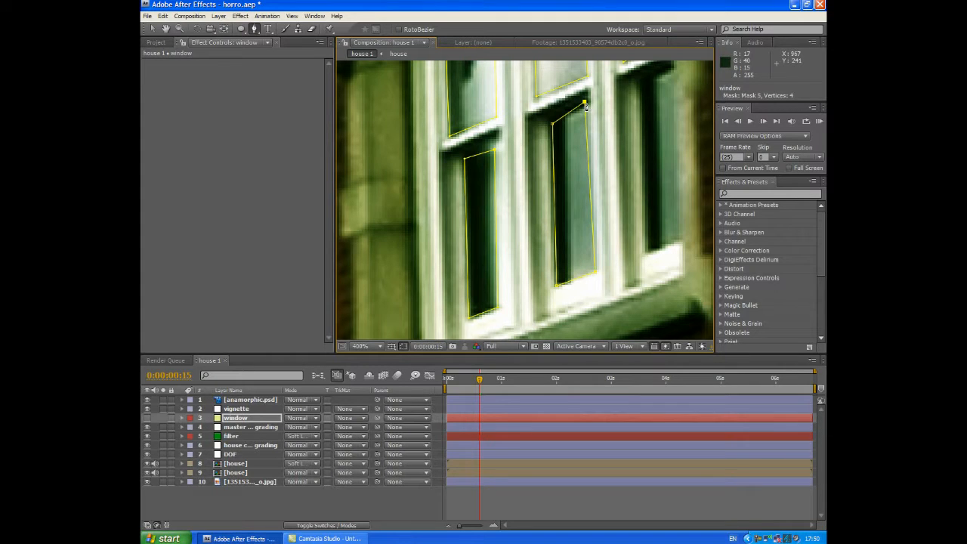
Draw a closed four-point Pen mask around the glass of the lower right pane.
left_click(639, 83)
left_click(647, 251)
left_click(678, 243)
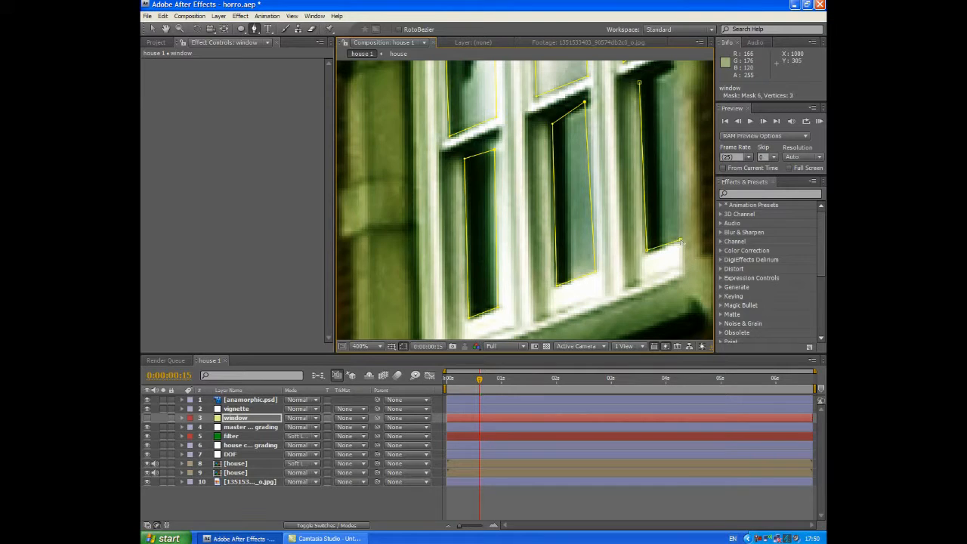
key("space")
left_click_drag(685, 129, 656, 269)
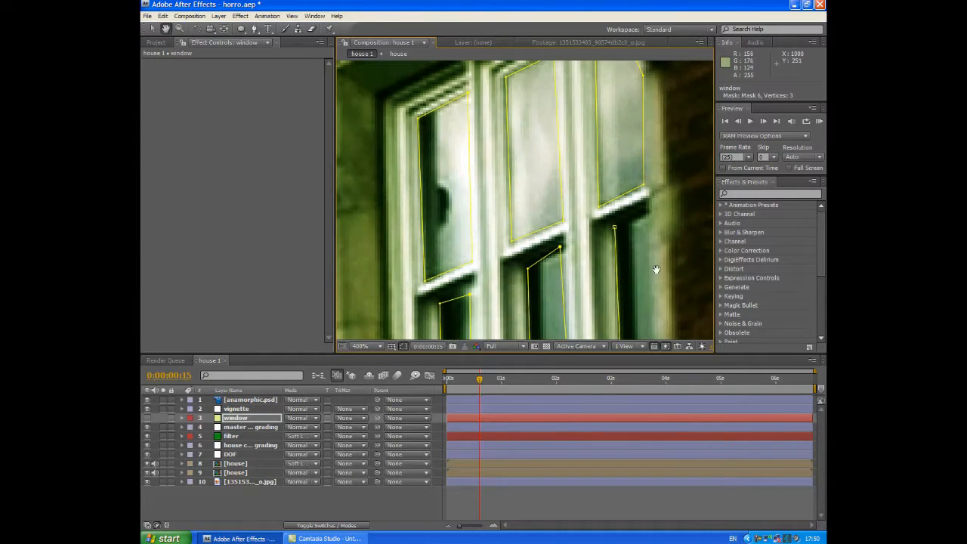
left_click(648, 208)
left_click(614, 228)
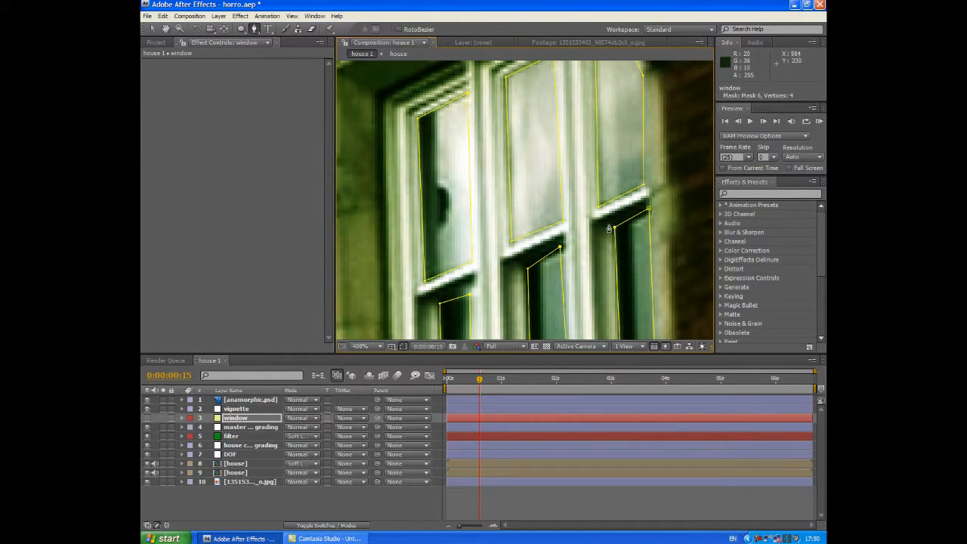
Nudge the top right corner of the lower middle pane's mask onto the glass edge and turn the window layer's visibility back on.
left_click(152, 28)
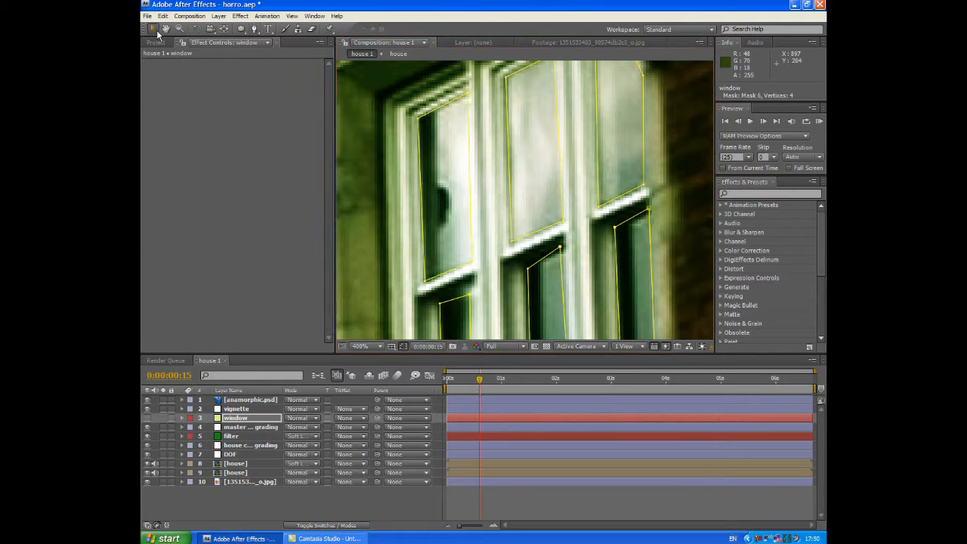
left_click(560, 248)
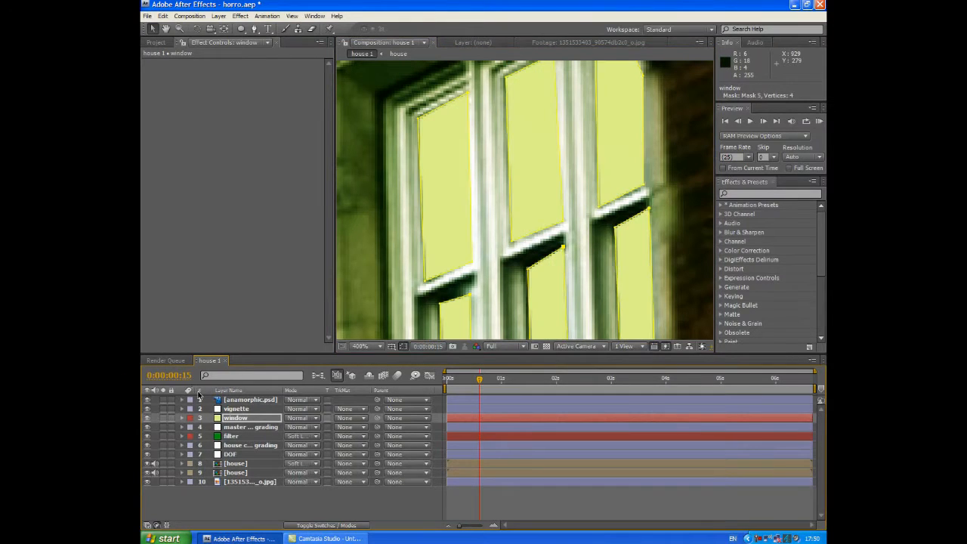
Select all six masks on the window layer and set their Mask Feather to 36 pixels.
key("m")
key("m")
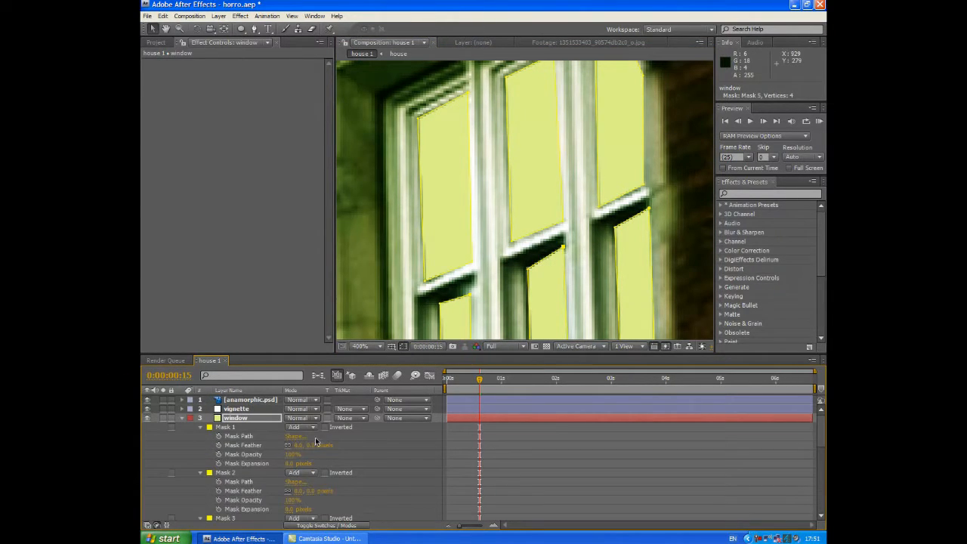
left_click(236, 428)
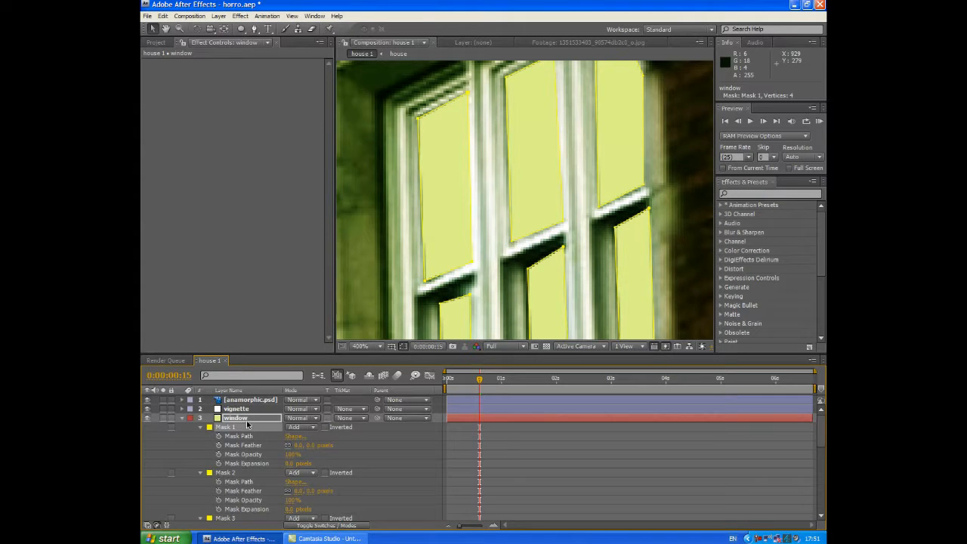
scroll(243, 437, "down", 3)
scroll(243, 436, "down", 3)
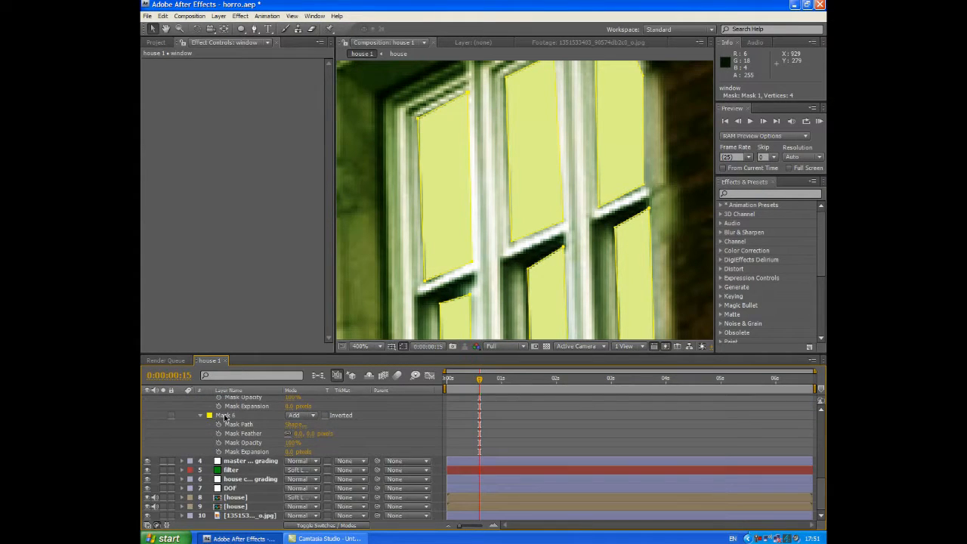
left_click(231, 417, "shift")
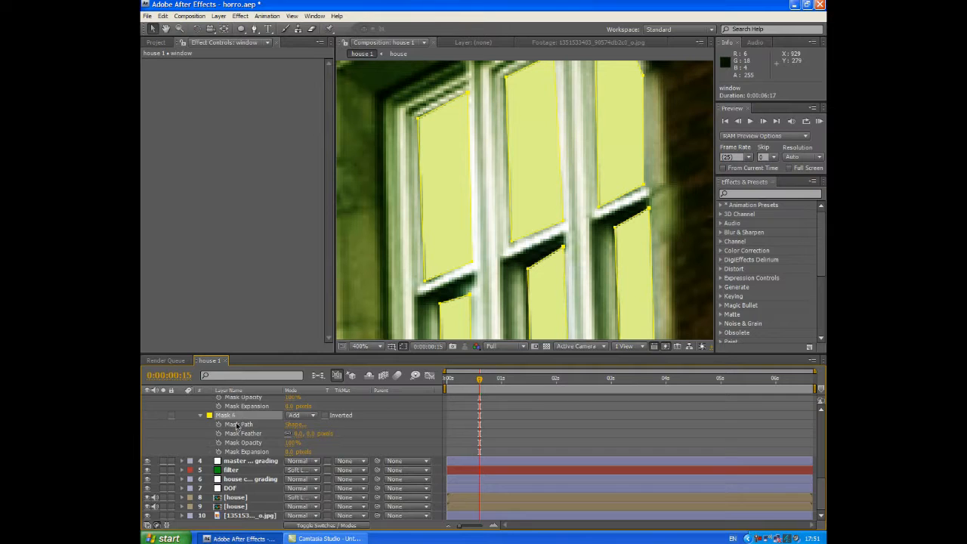
scroll(233, 425, "up", 6)
left_click_drag(305, 418, 321, 414)
scroll(467, 248, "down", 4)
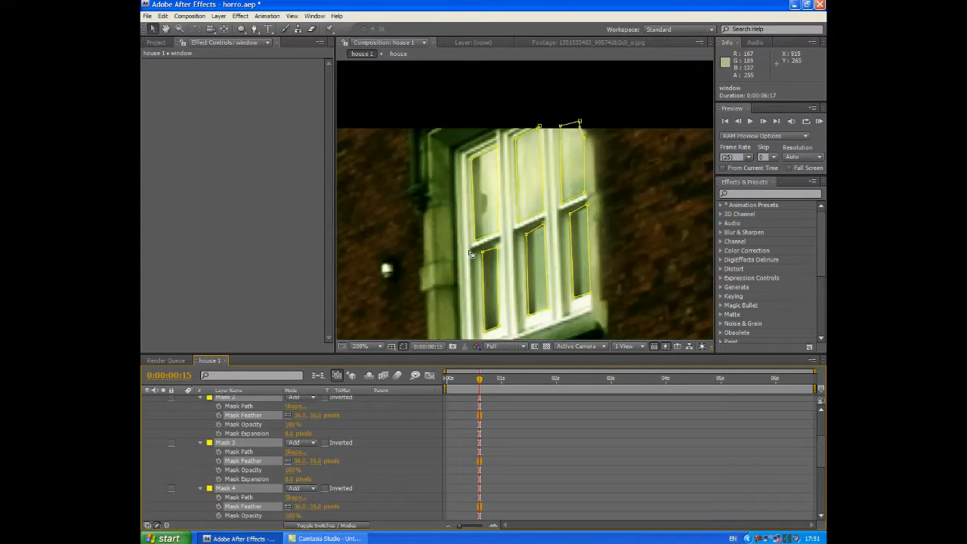
left_click(571, 86)
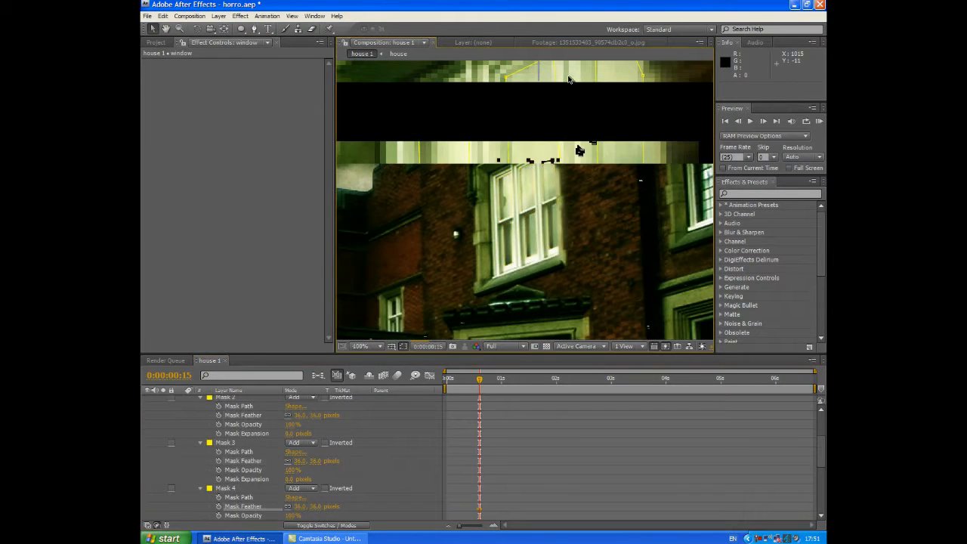
scroll(421, 288, "down", 2)
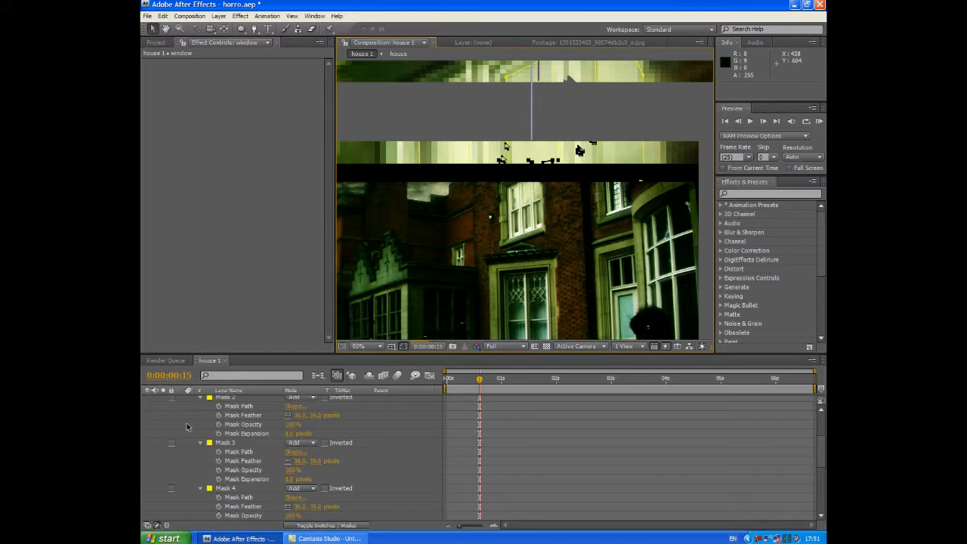
Try the Screen and Soft Light blending modes on the window layer, then set it back to Normal.
scroll(172, 427, "up", 3)
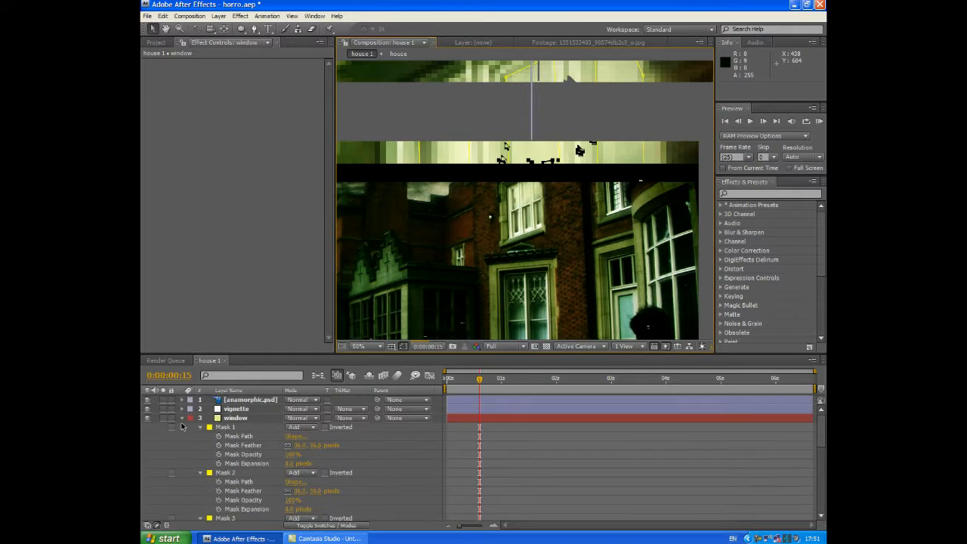
left_click(306, 419)
left_click(316, 296)
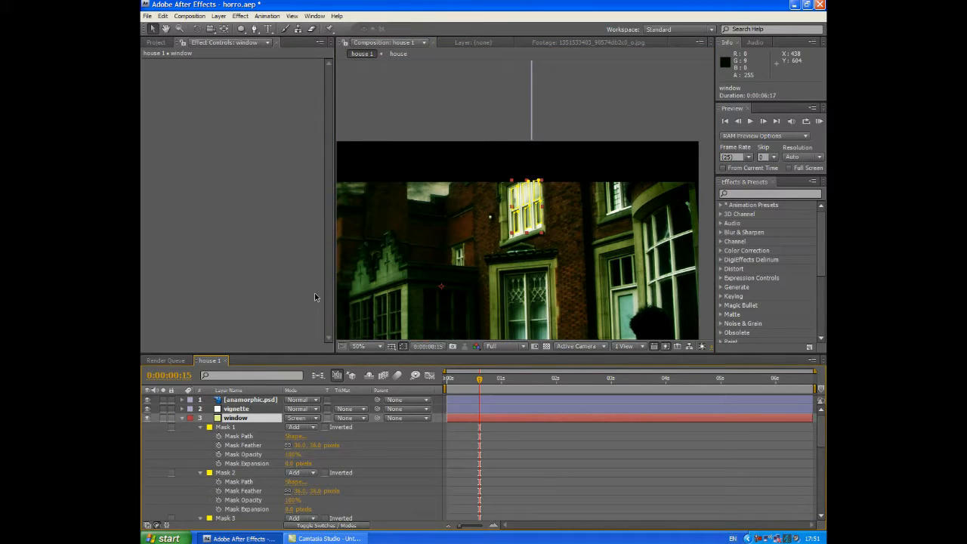
left_click(306, 420)
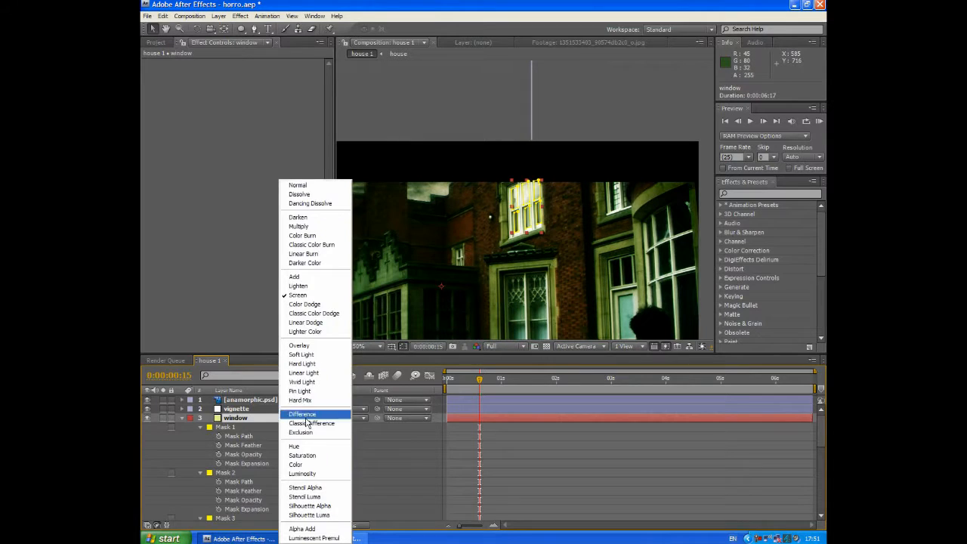
left_click(309, 355)
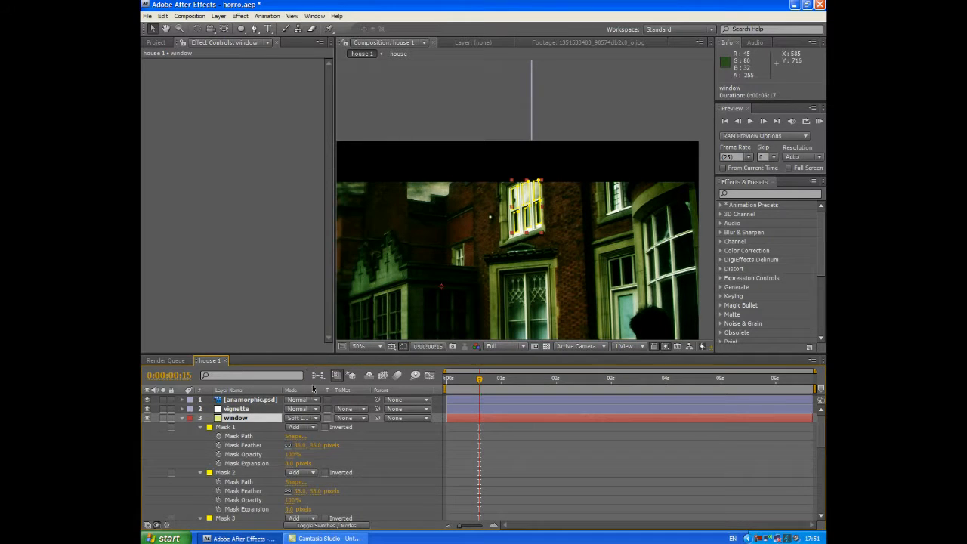
left_click(306, 417)
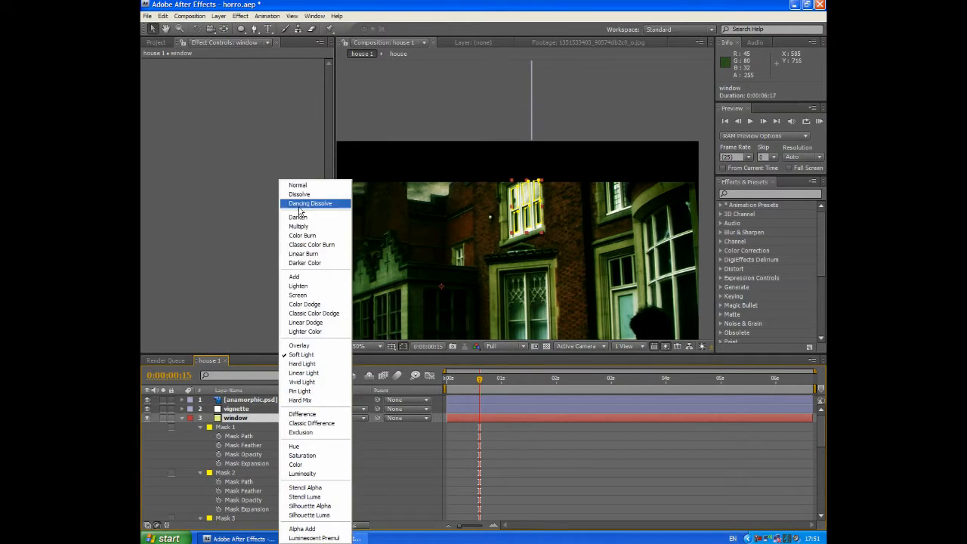
left_click(298, 185)
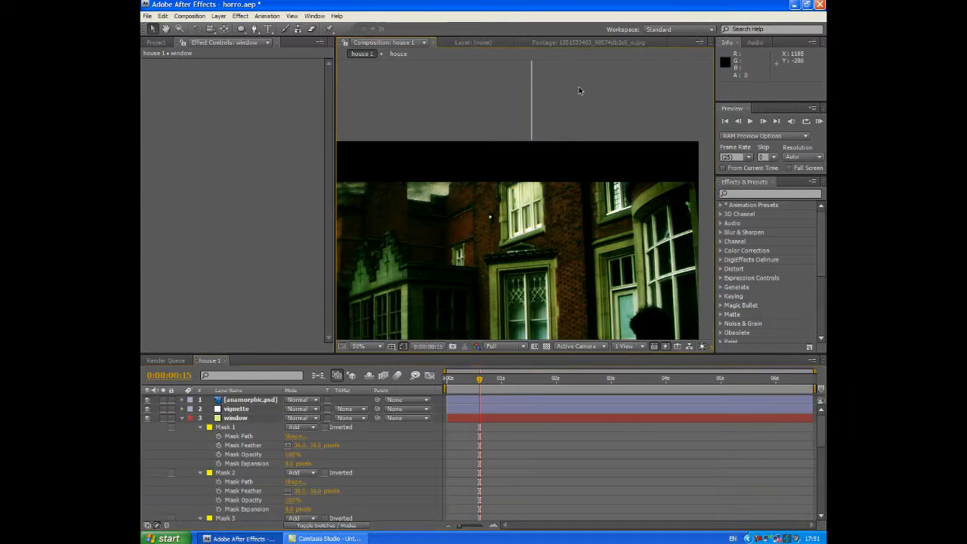
Compare the frame with the window layer hidden and shown, and preview the composition's playback.
left_click(149, 421)
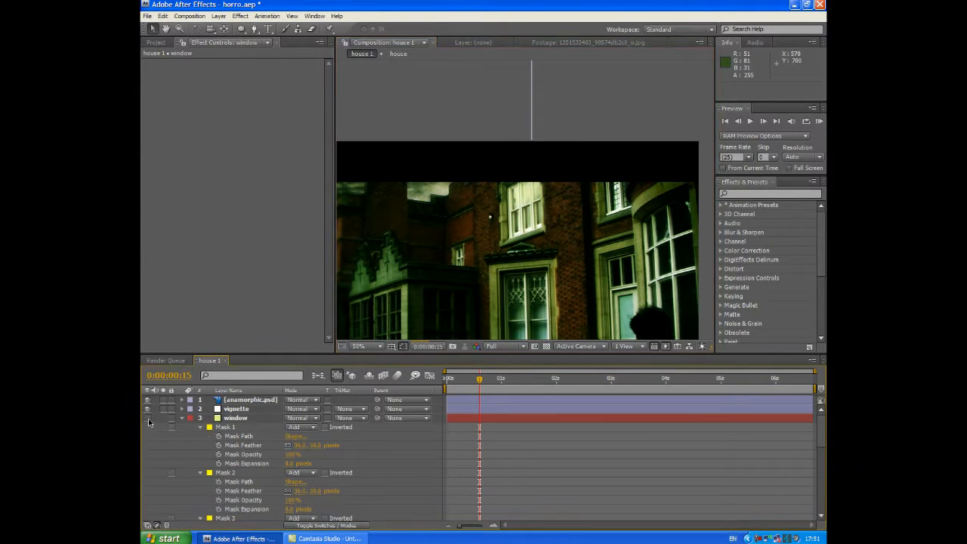
left_click(149, 420)
left_click(149, 421)
scroll(453, 276, "down", 2)
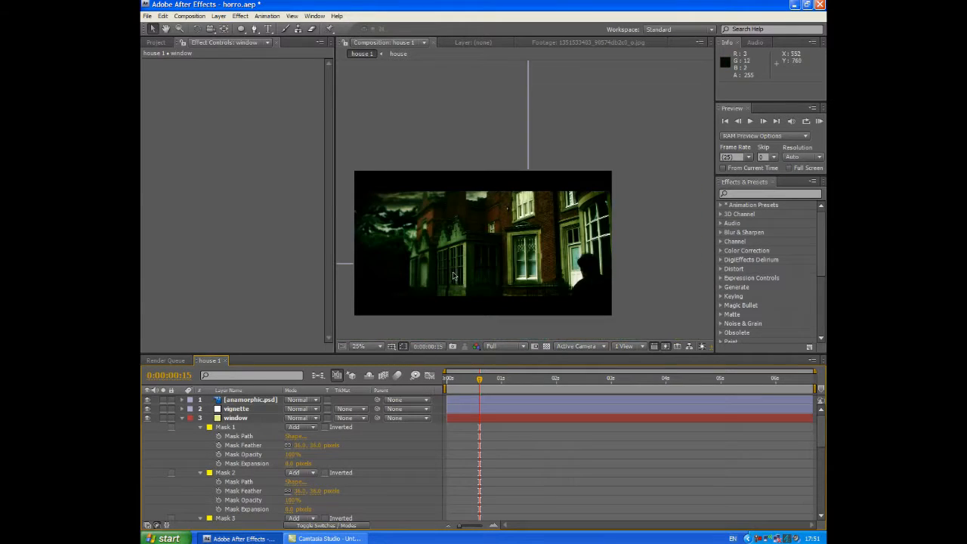
scroll(454, 276, "up", 2)
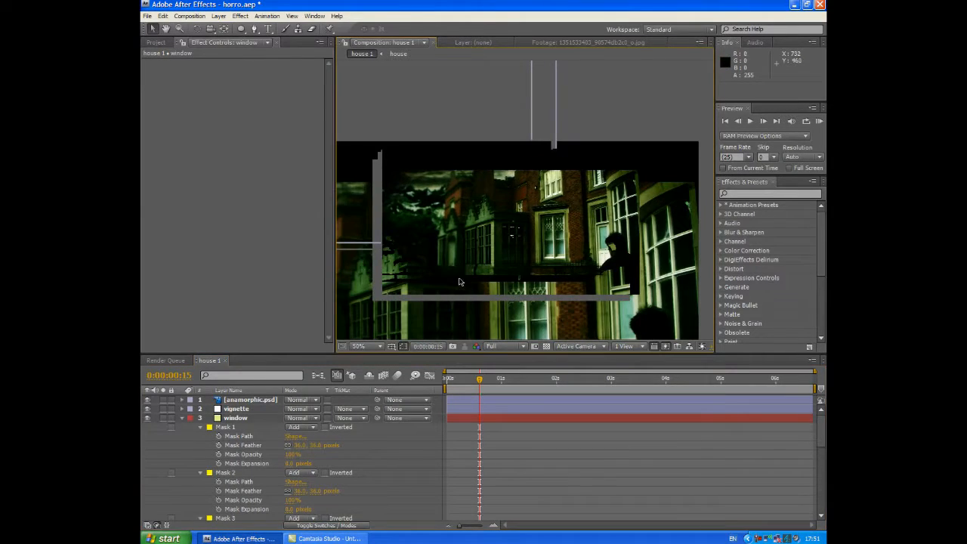
scroll(456, 278, "down", 2)
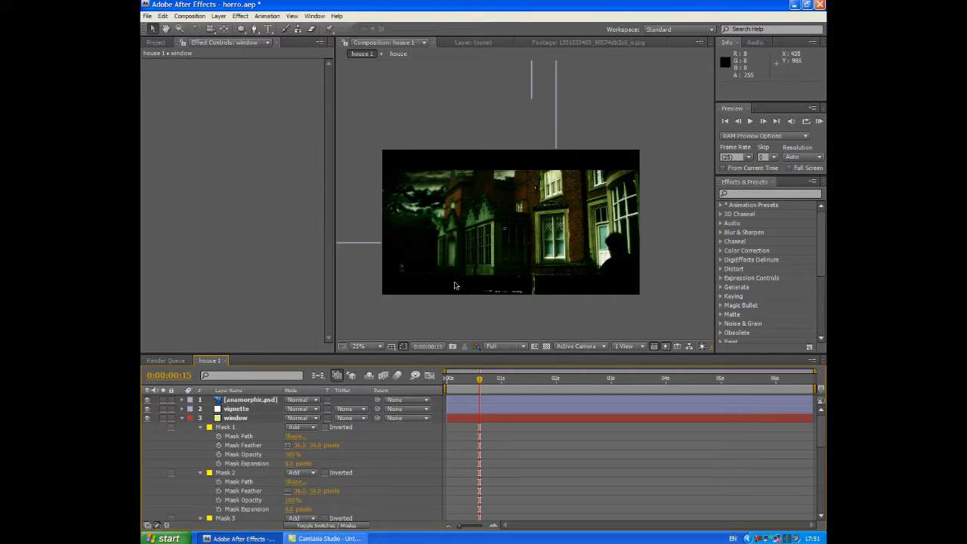
key("space")
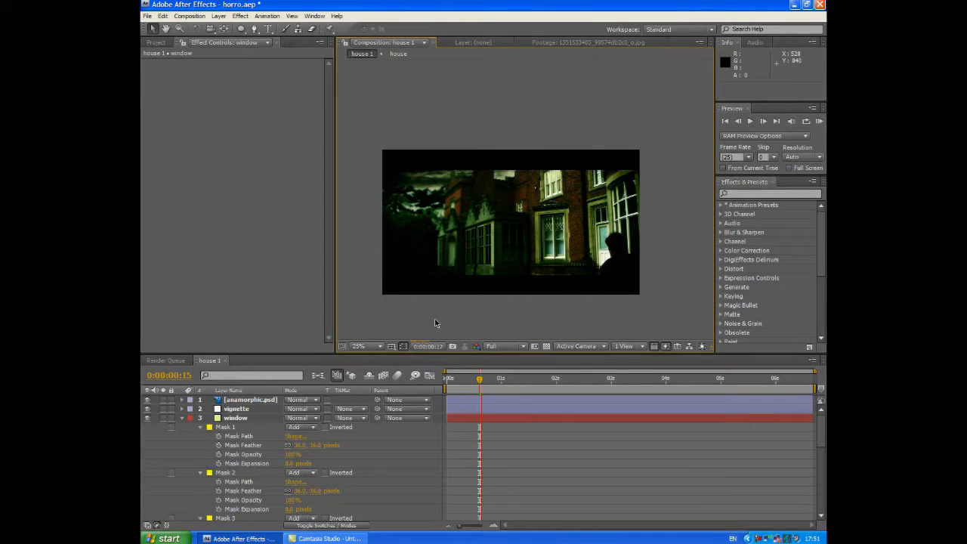
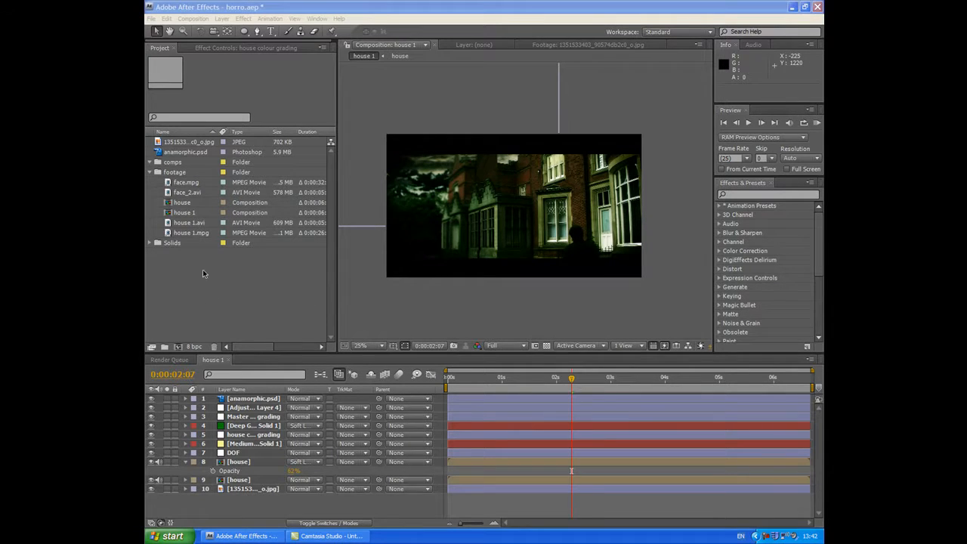
Move the house and house 1 compositions into the comps folder.
left_click(183, 212)
left_click(179, 204, "ctrl")
left_click_drag(179, 204, 169, 163)
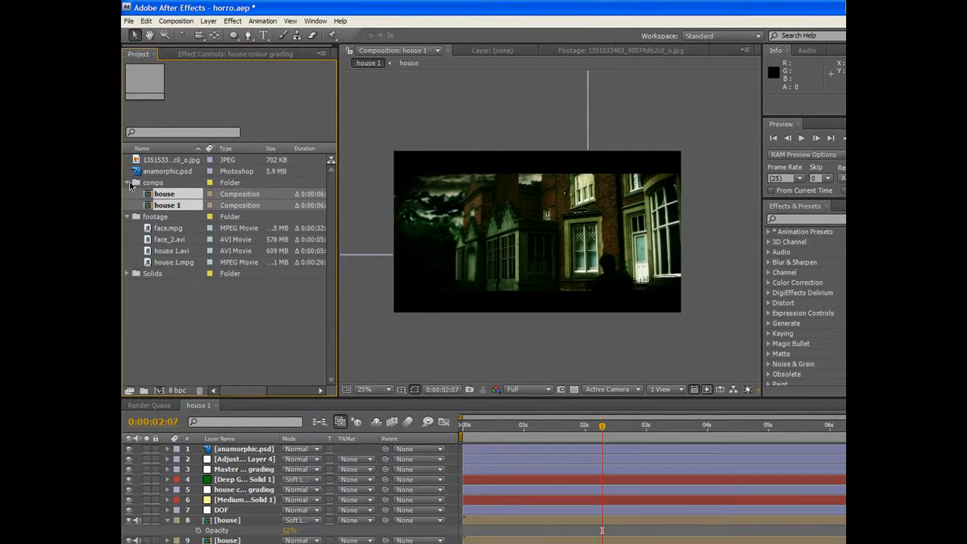
left_click(143, 184)
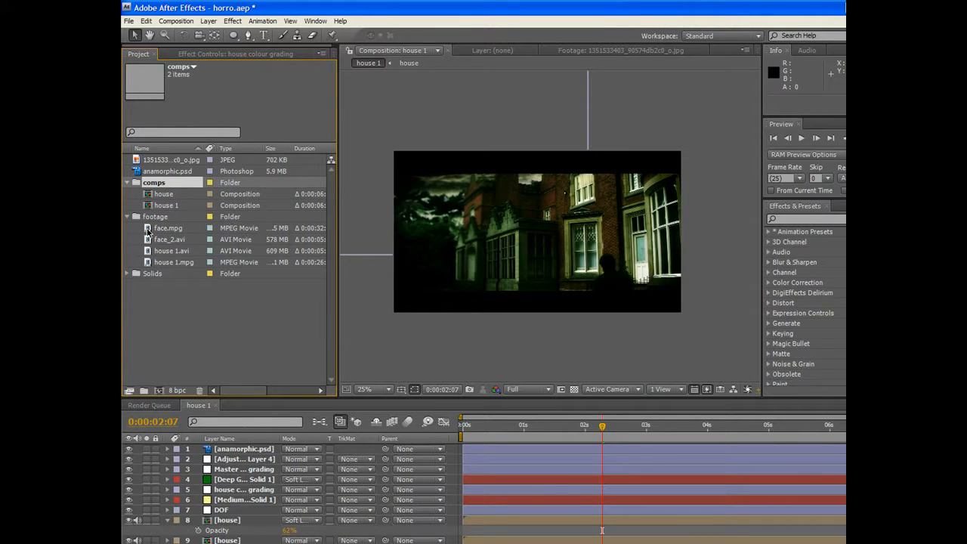
Create a new composition from face.mpg and add anamorphic.psd above the footage as letterbox bars.
left_click(148, 231)
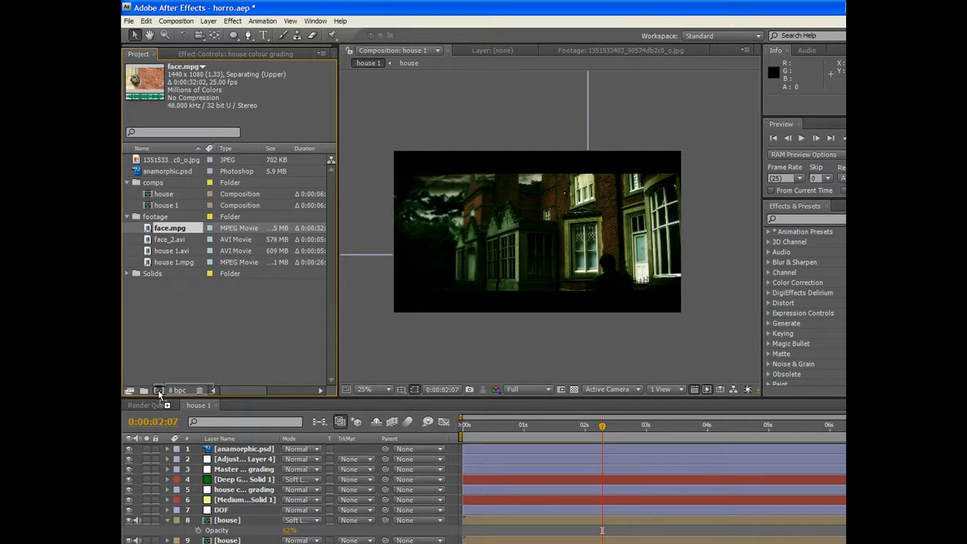
left_click_drag(158, 390, 158, 390)
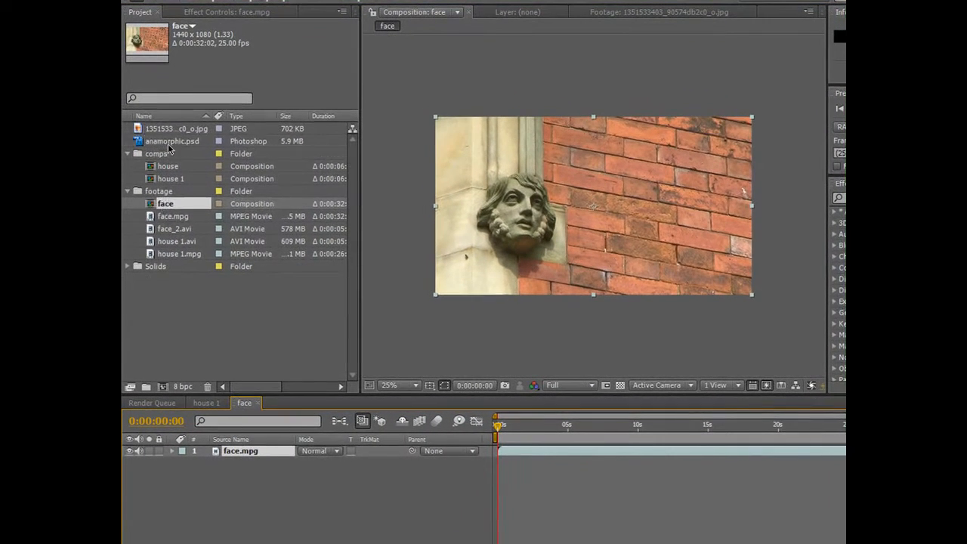
left_click_drag(169, 142, 265, 457)
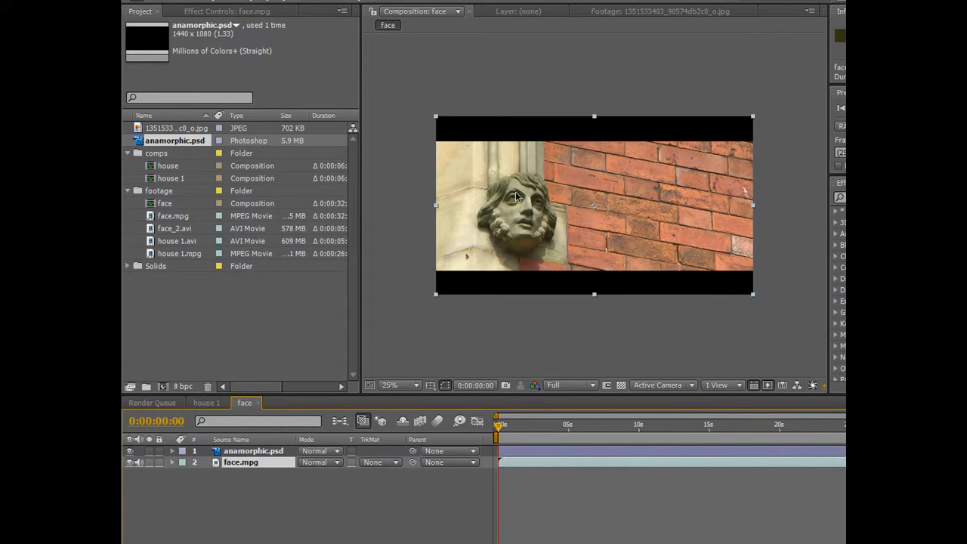
Nudge the face.mpg layer slightly upward to reframe the stone face between the letterbox bars.
key("Up")
key("Up")
key("Up")
key("Up")
key("Up")
key("Up")
key("Up")
key("Up")
key("Up")
key("Up")
key("Up")
key("Up")
key("Up")
key("Up")
key("Up")
key("Up")
key("Up")
key("Up")
key("Up")
key("Up")
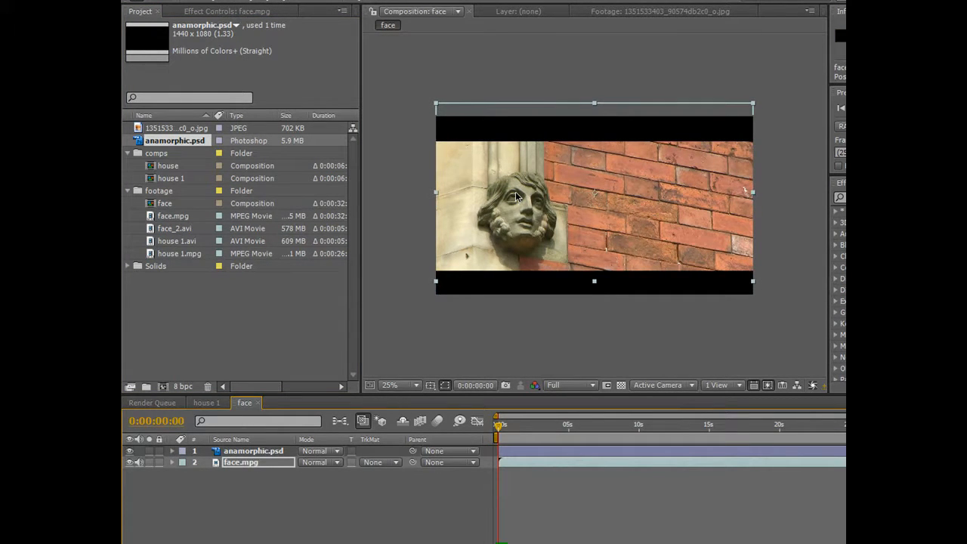
key("Down")
key("Down")
key("Down")
key("Down")
key("Down")
key("Down")
key("Down")
key("Down")
key("Down")
key("Down")
key("Down")
key("Down")
key("Down")
key("Down")
key("Down")
key("Down")
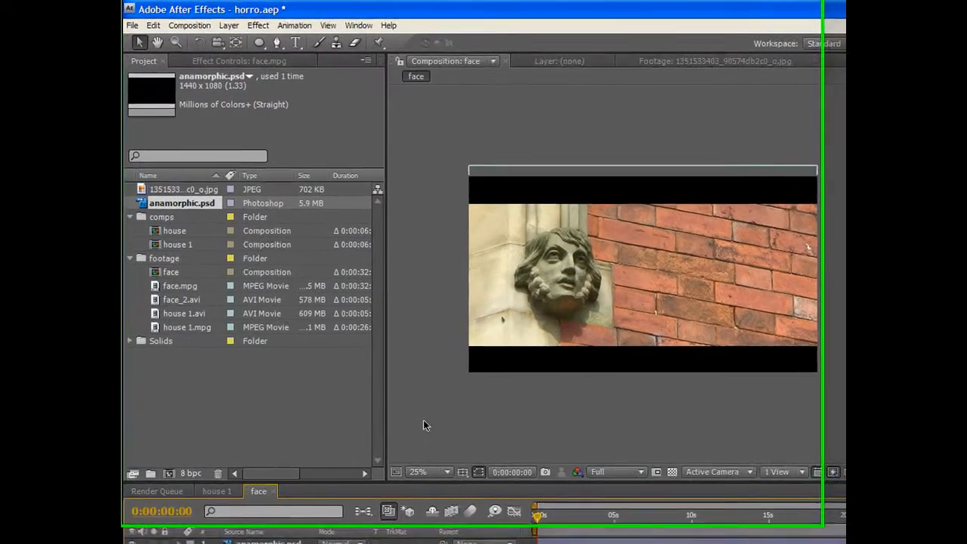
Apply the Liquify distortion effect to the face.mpg layer.
scroll(398, 272, "up", 2)
left_click_drag(494, 299, 571, 301)
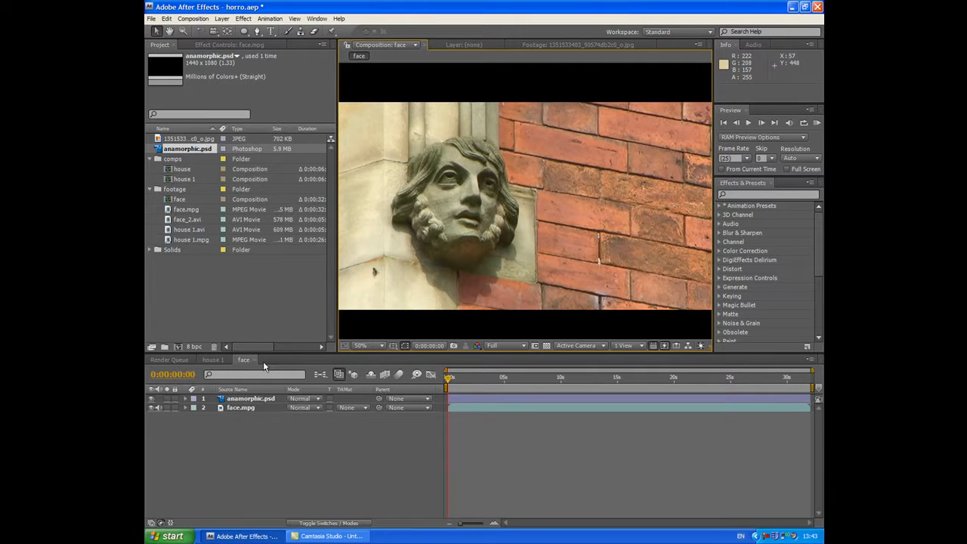
left_click(249, 408)
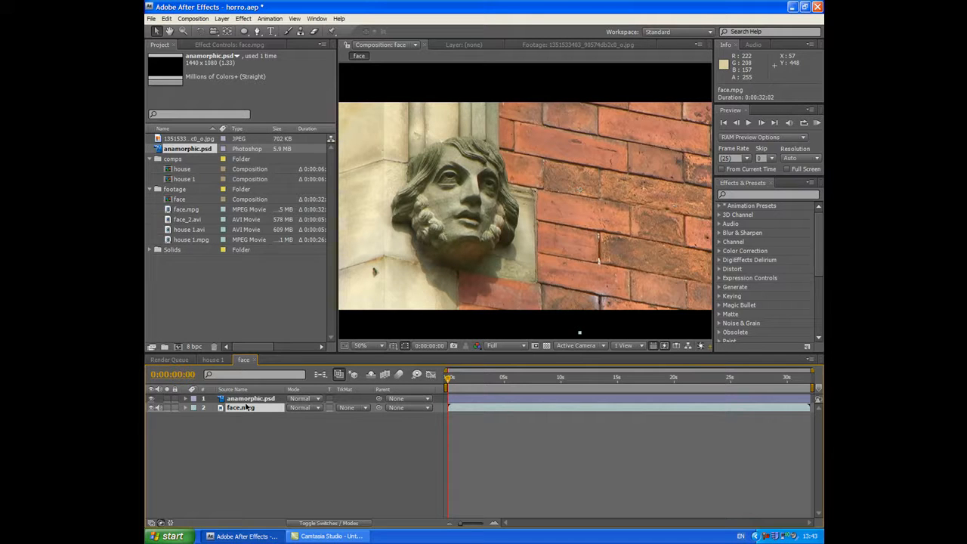
left_click(242, 19)
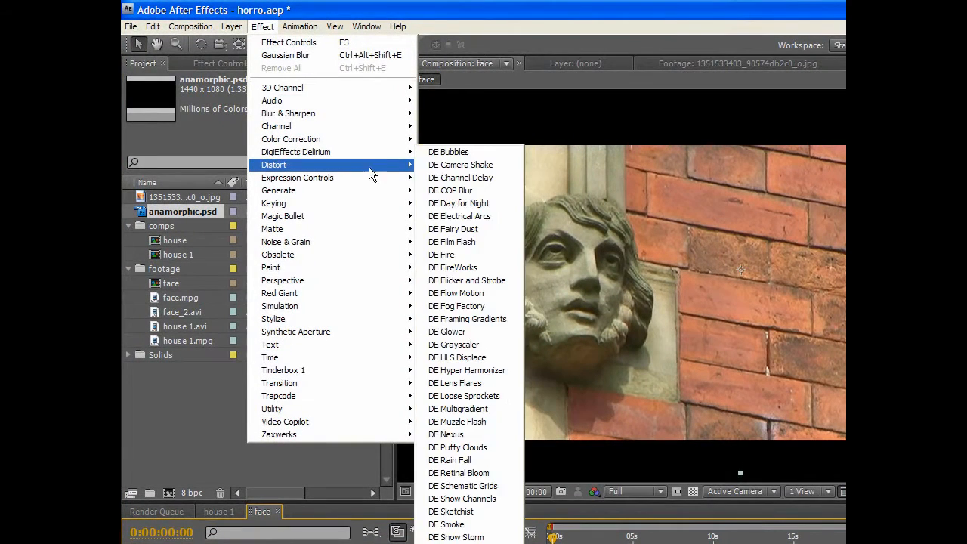
mouse_move(326, 129)
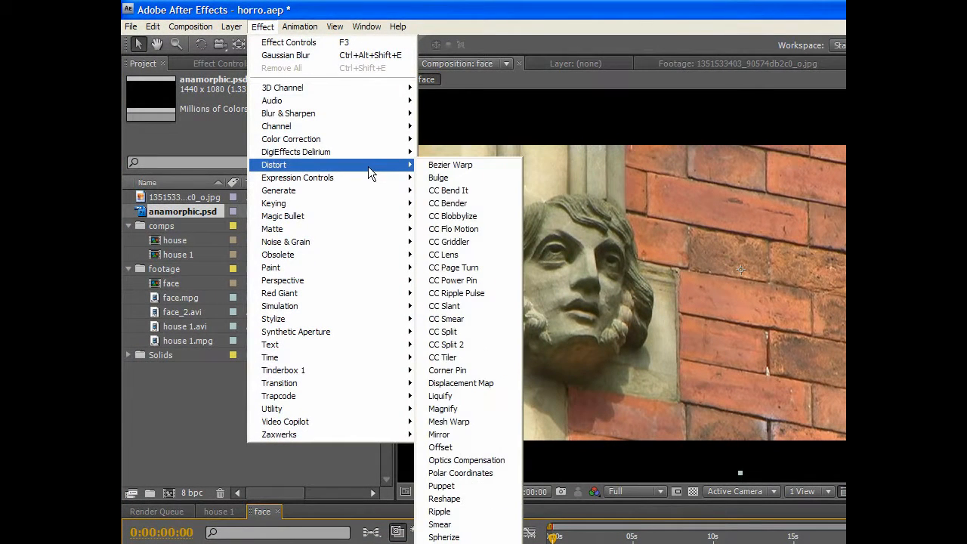
left_click(469, 403)
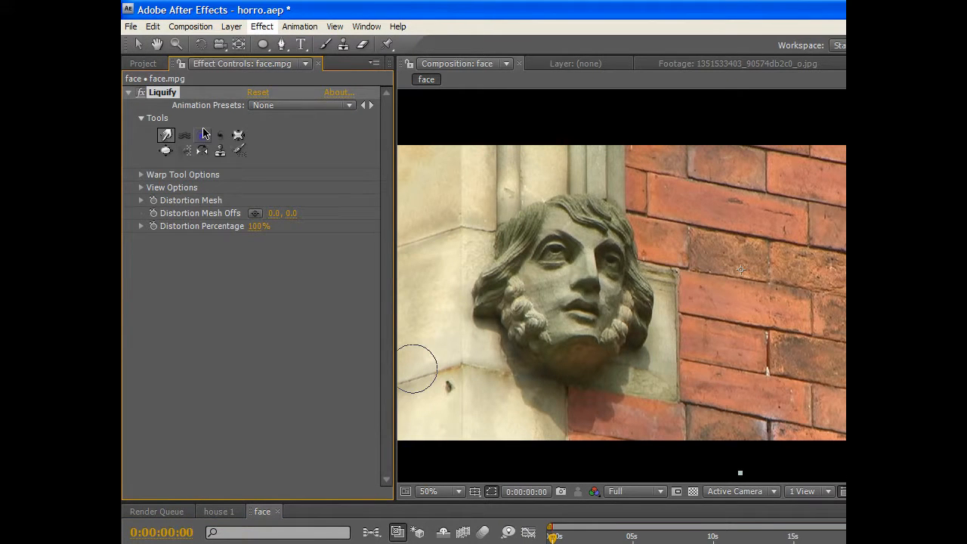
With Liquify's Warp tool, pull the inner eyebrows down and push the lower eyelids up on both eyes of the stone face.
scroll(661, 273, "down", 2)
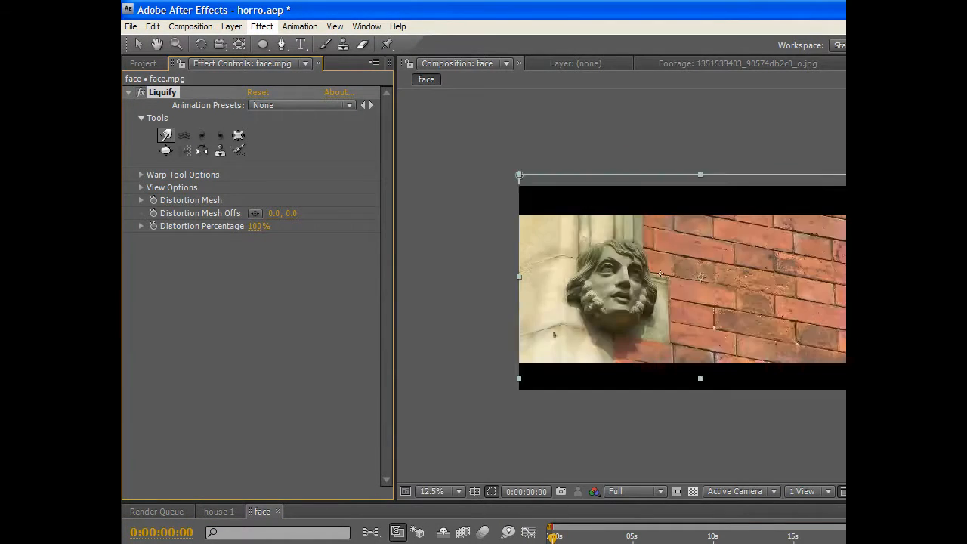
key("slash")
mouse_move(544, 264)
left_mouse_down()
mouse_move(645, 325)
mouse_move(677, 322)
left_mouse_up()
left_click_drag(602, 245, 630, 275)
mouse_move(557, 240)
left_mouse_down()
mouse_move(566, 230)
mouse_move(612, 260)
left_mouse_up()
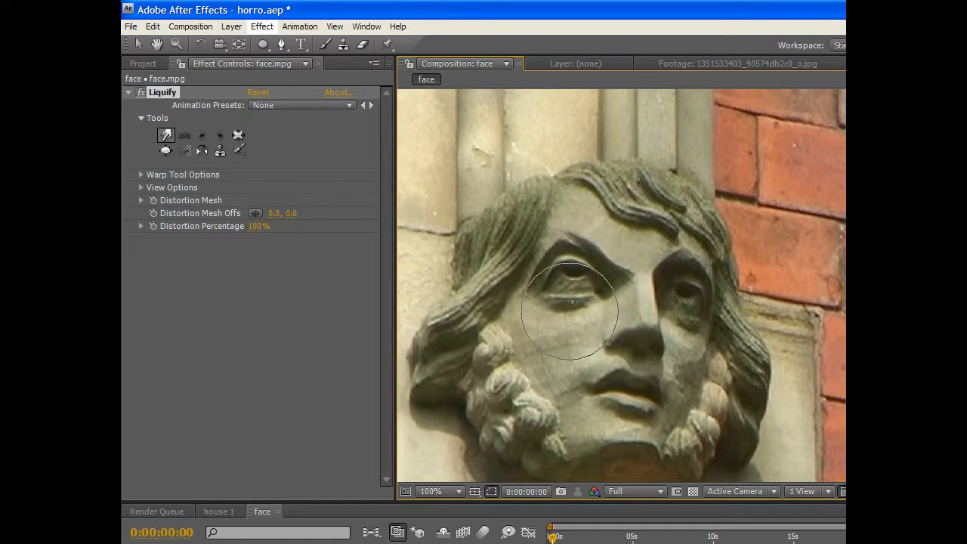
left_click_drag(572, 302, 579, 288)
mouse_move(558, 344)
left_mouse_down()
mouse_move(567, 323)
mouse_move(540, 309)
left_mouse_up()
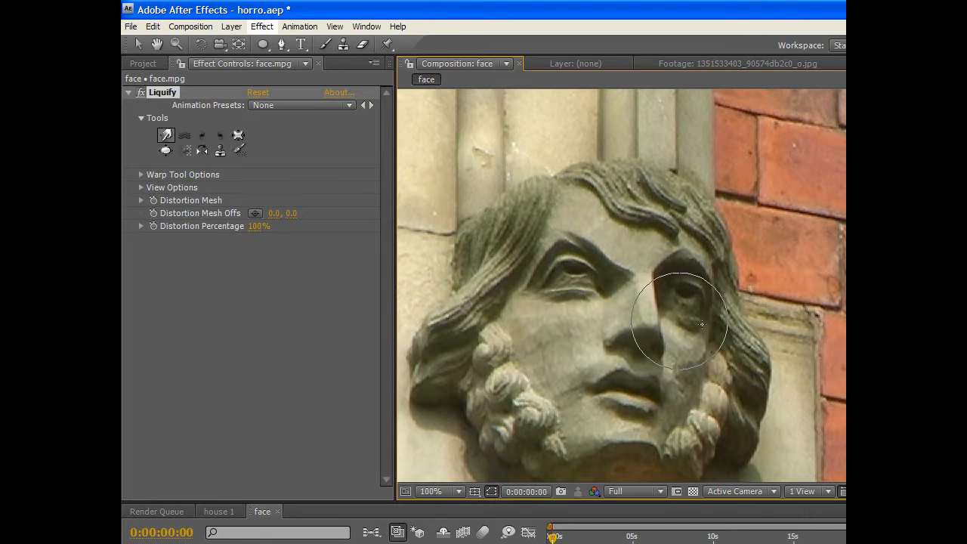
left_click_drag(685, 323, 691, 311)
left_click_drag(667, 253, 693, 261)
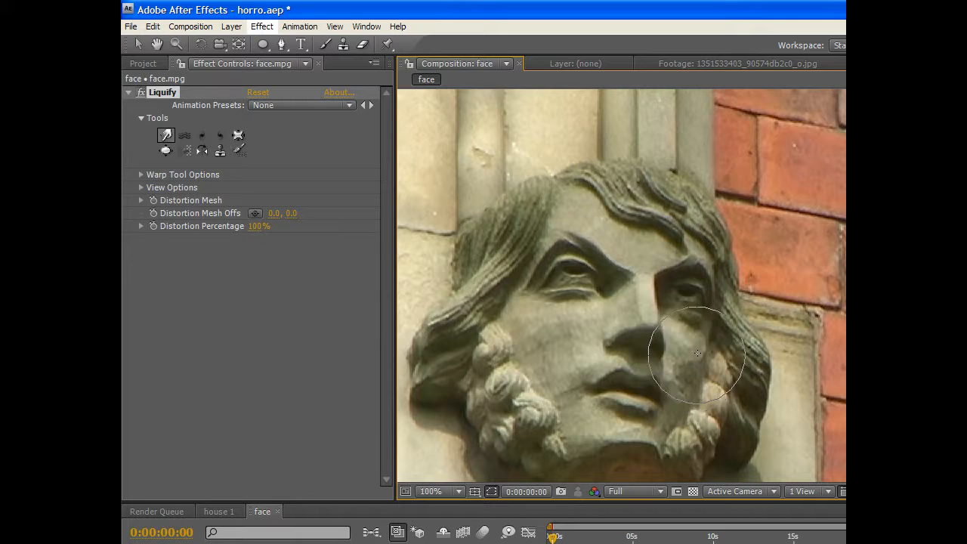
Open the stone face's mouth with the Warp tool by pulling the lower lip down and the upper lip up.
left_click_drag(682, 335, 686, 325)
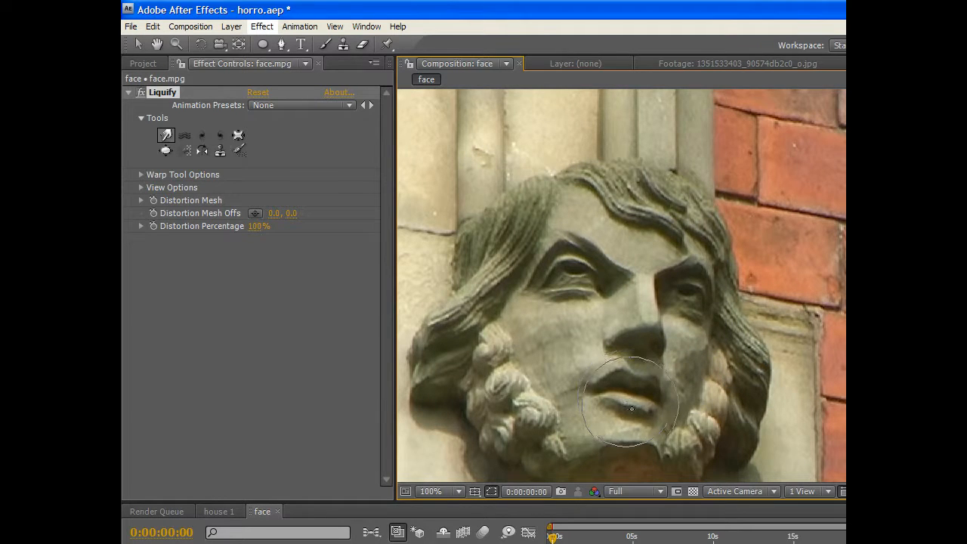
left_click_drag(632, 409, 628, 428)
left_click_drag(640, 383, 645, 355)
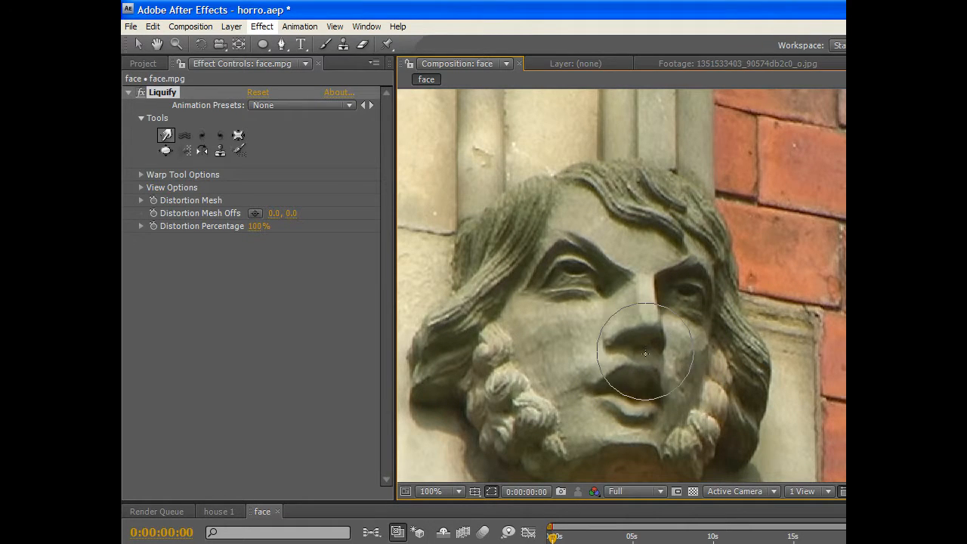
scroll(640, 273, "down", 2)
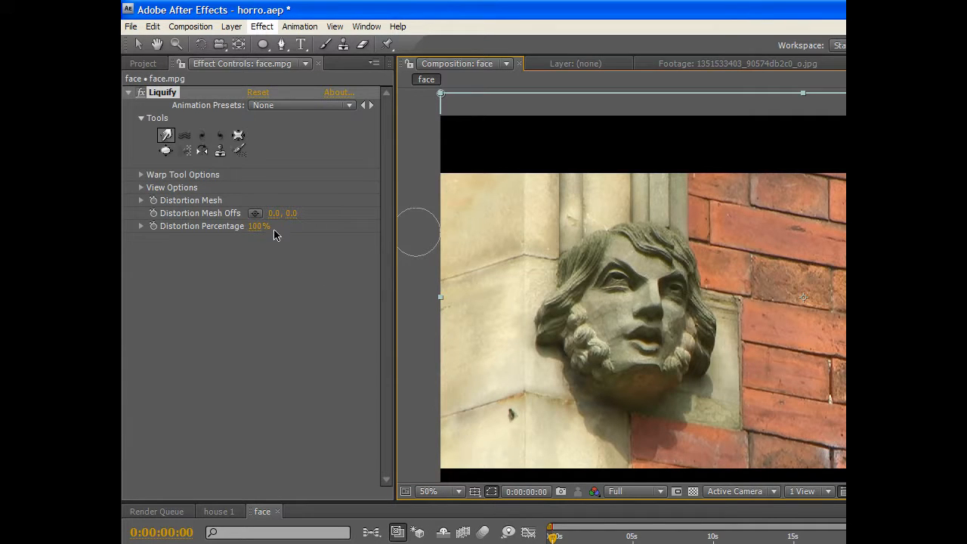
Try varying the Liquify effect's Distortion Percentage on the warped face and undo the change.
mouse_move(255, 233)
left_mouse_down()
mouse_move(197, 248)
mouse_move(221, 252)
mouse_move(170, 275)
mouse_move(532, 239)
mouse_move(272, 279)
mouse_move(227, 296)
mouse_move(310, 268)
mouse_move(259, 274)
left_mouse_up()
mouse_move(255, 227)
left_mouse_down()
mouse_move(198, 236)
mouse_move(297, 233)
mouse_move(193, 249)
mouse_move(242, 257)
mouse_move(182, 263)
mouse_move(260, 253)
mouse_move(187, 252)
left_mouse_up()
key("ctrl+z")
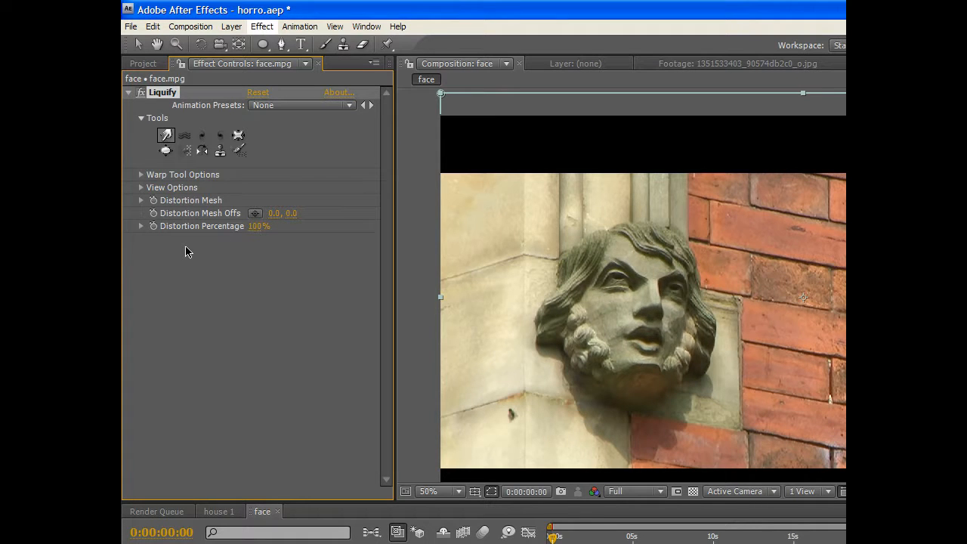
Delete the warped Liquify effect from face.mpg and apply a fresh Liquify effect to the layer.
key("h")
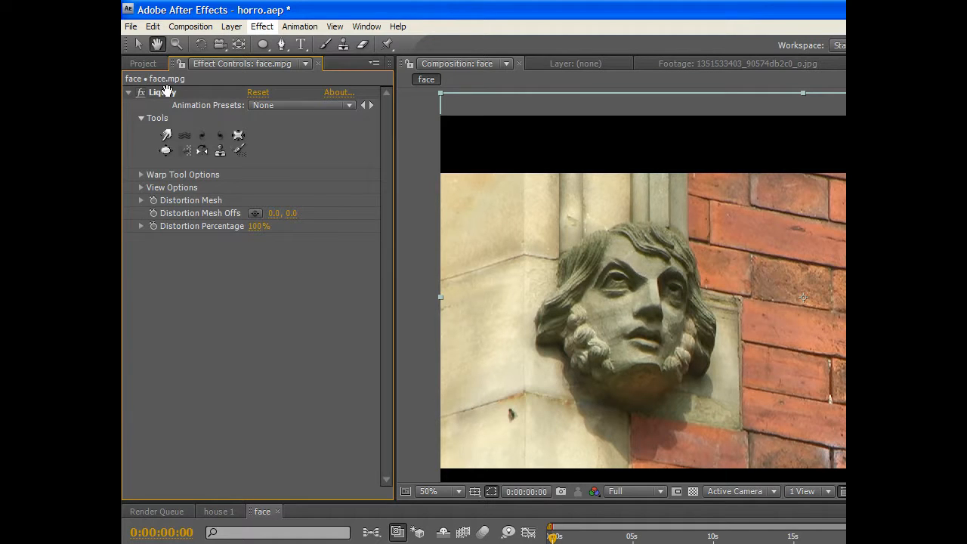
key("v")
left_click(166, 97)
key("Delete")
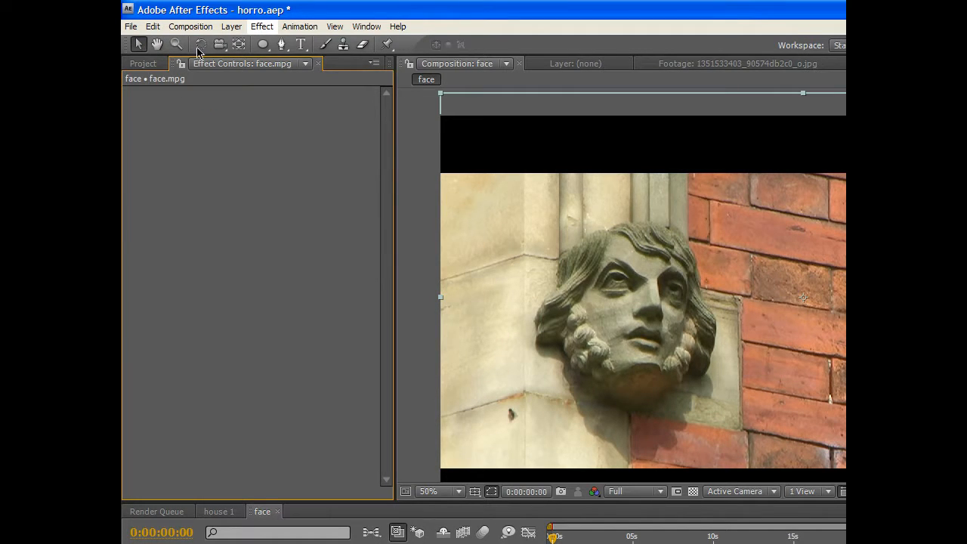
left_click(263, 26)
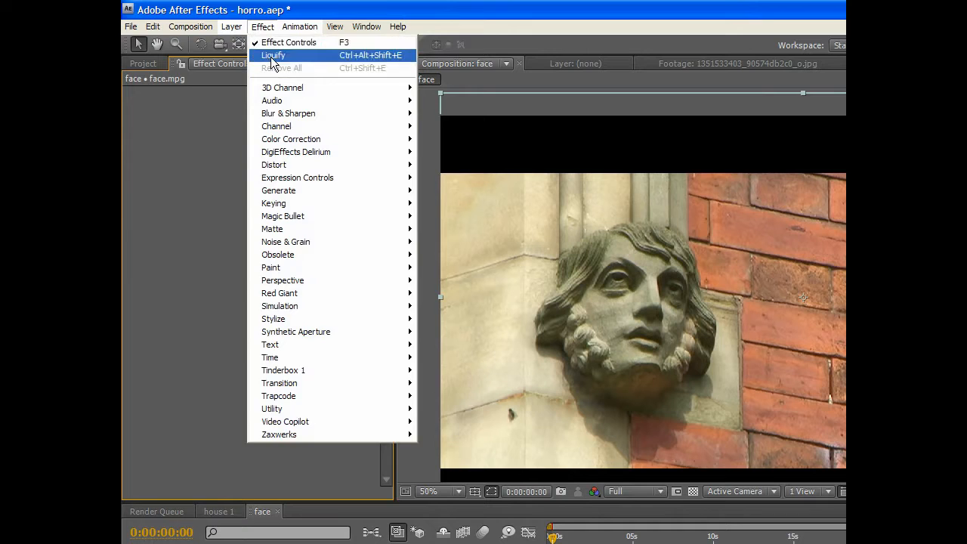
left_click(274, 55)
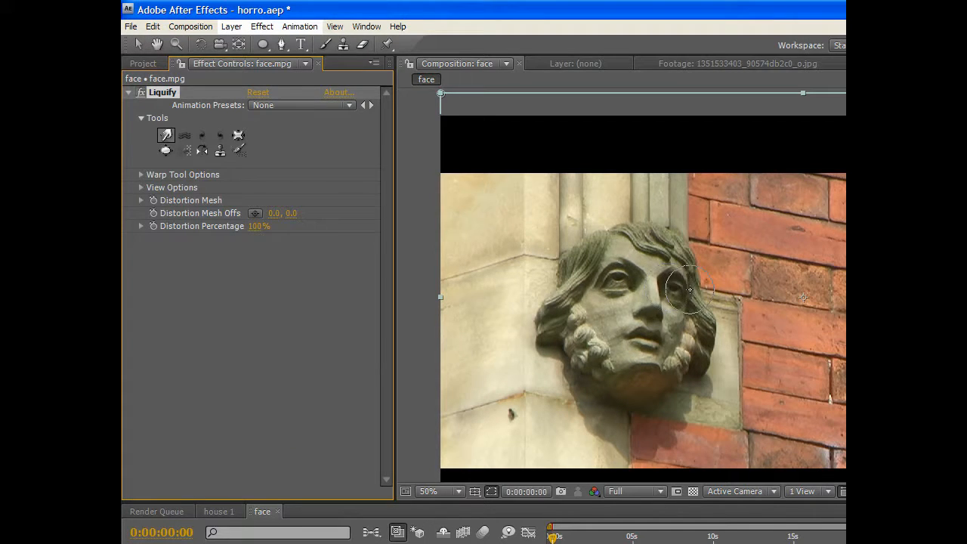
Duplicate the Liquify effect on face.mpg three times and collapse the settings of all four copies.
scroll(659, 291, "up", 2)
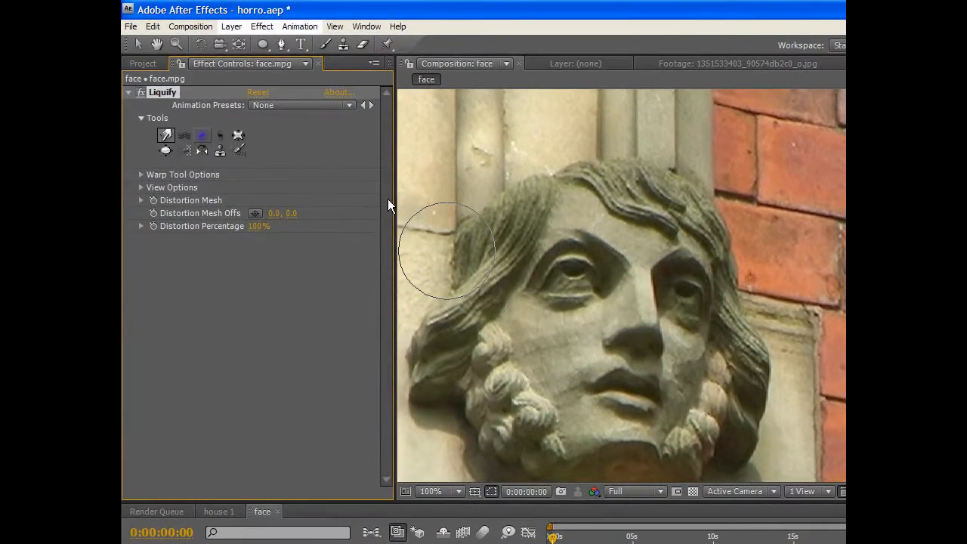
left_click(129, 92)
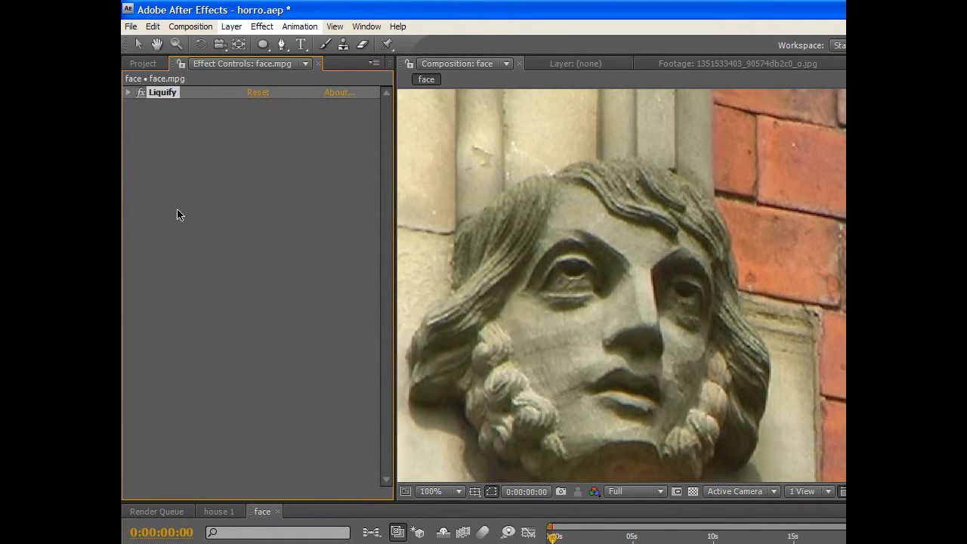
key("ctrl+d")
key("ctrl+d")
key("ctrl+d")
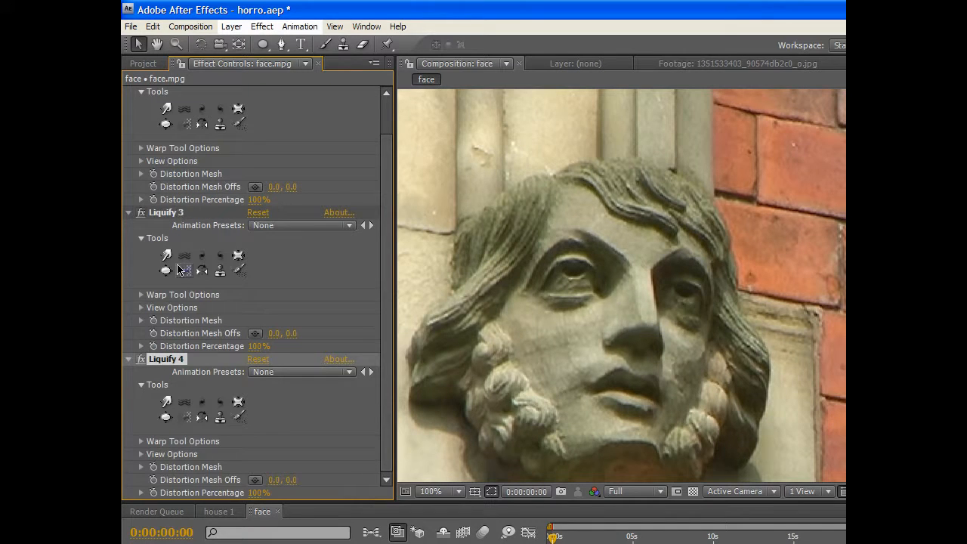
left_click(129, 360)
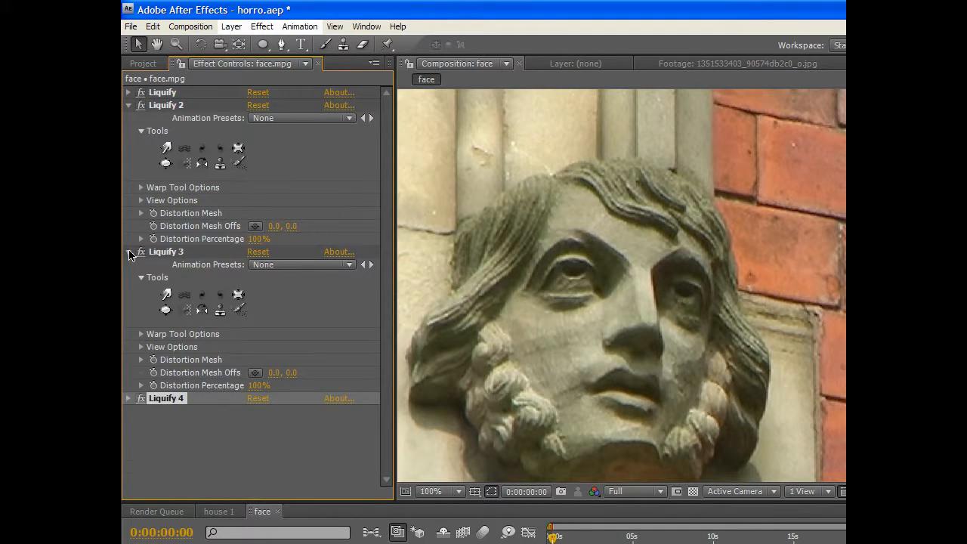
left_click(129, 251)
left_click(129, 105)
Rename the first Liquify effect "left eye top" and the second "left eye bottom".
left_click(167, 93)
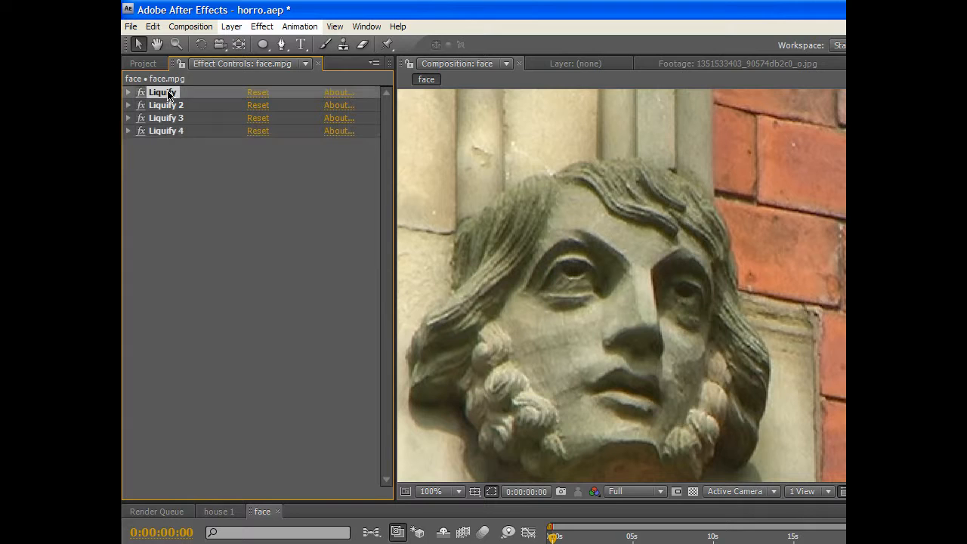
key("Return")
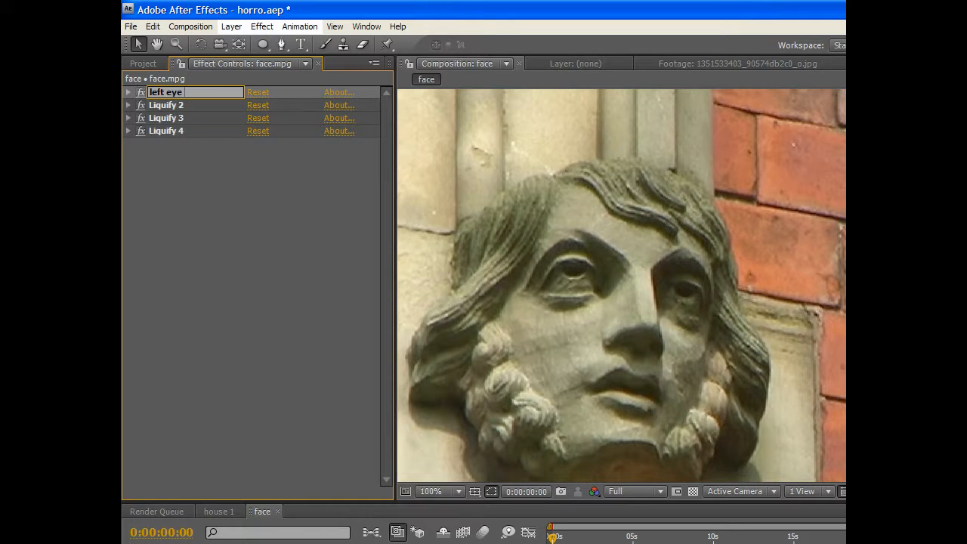
key("Return")
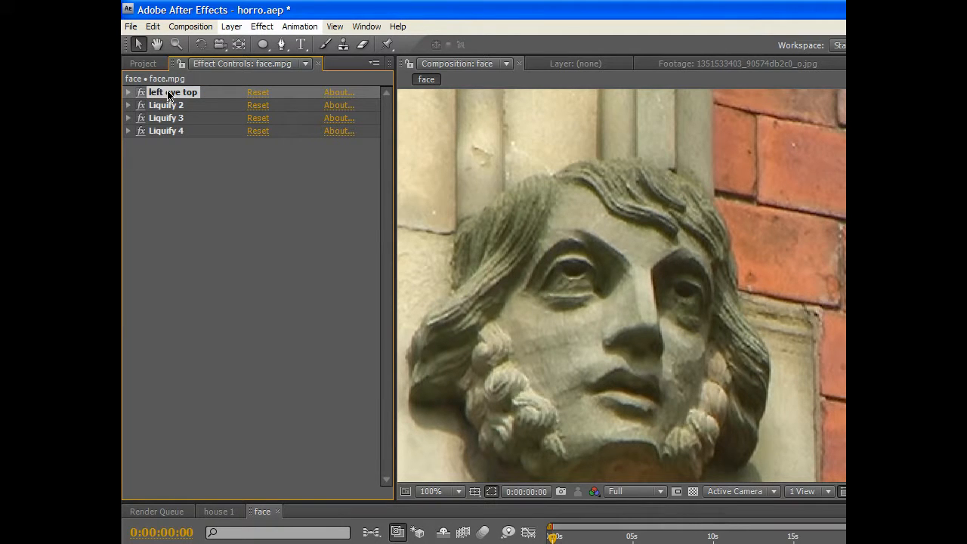
left_click(168, 110)
key("Return")
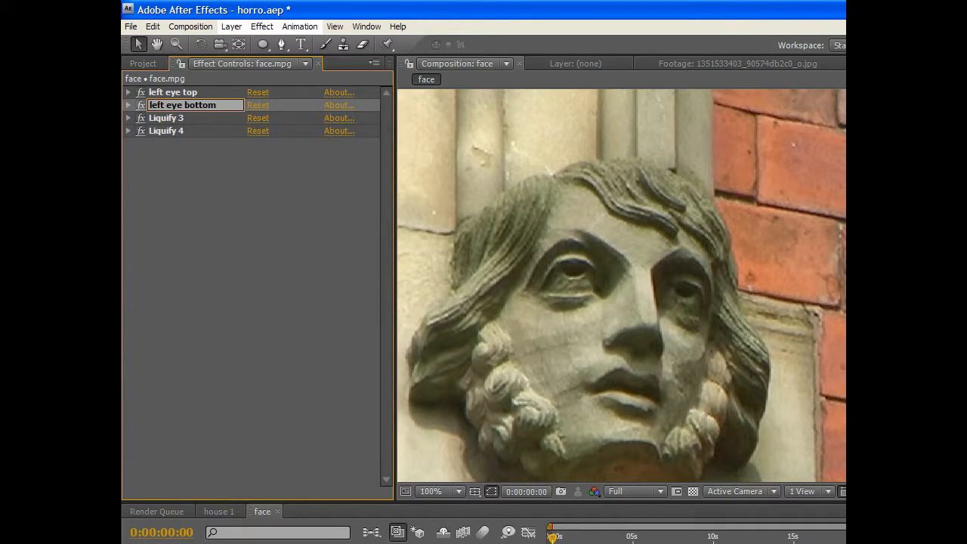
key("Return")
Rename the third Liquify effect "right eye top" and the fourth "right eye bottom".
left_click(168, 118)
key("Return")
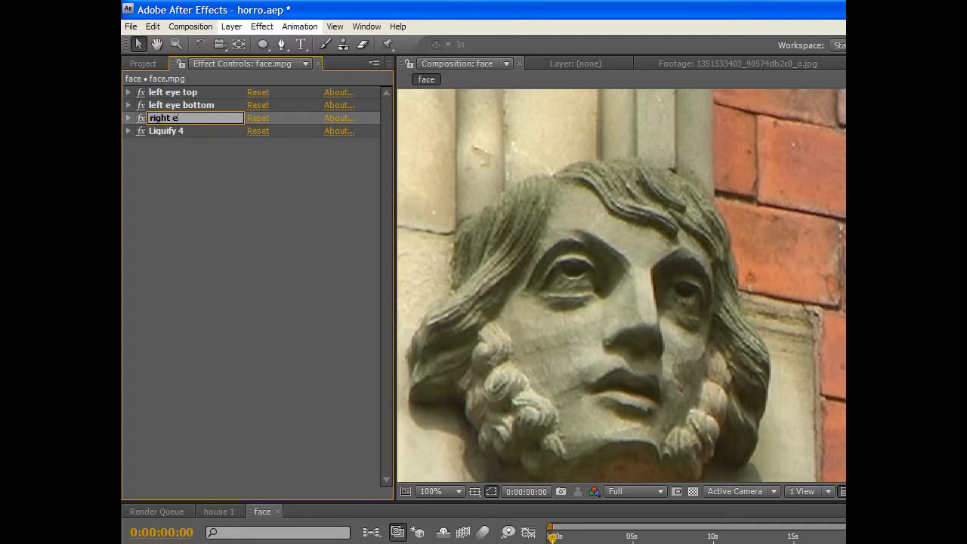
type("right eye top")
key("Return")
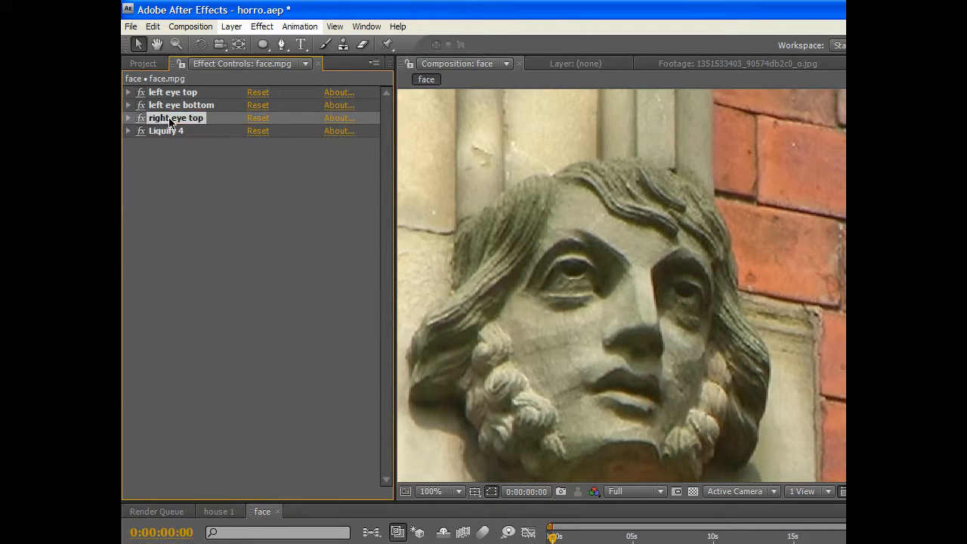
left_click(176, 132)
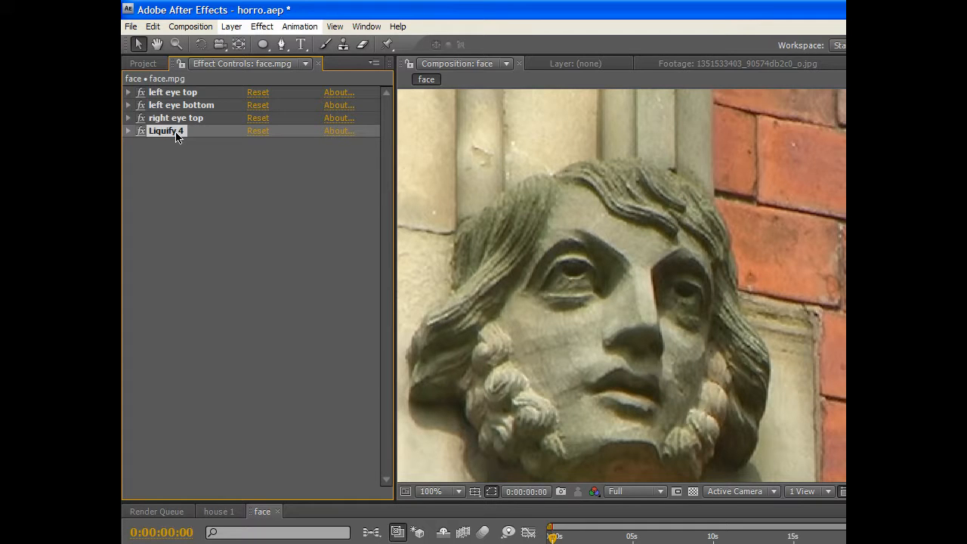
key("Return")
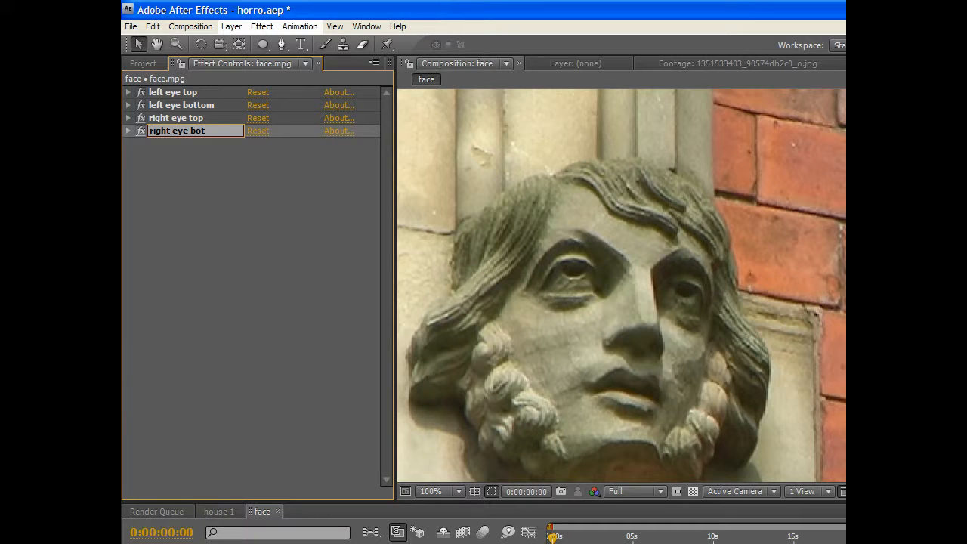
type("right eye bottom")
key("Return")
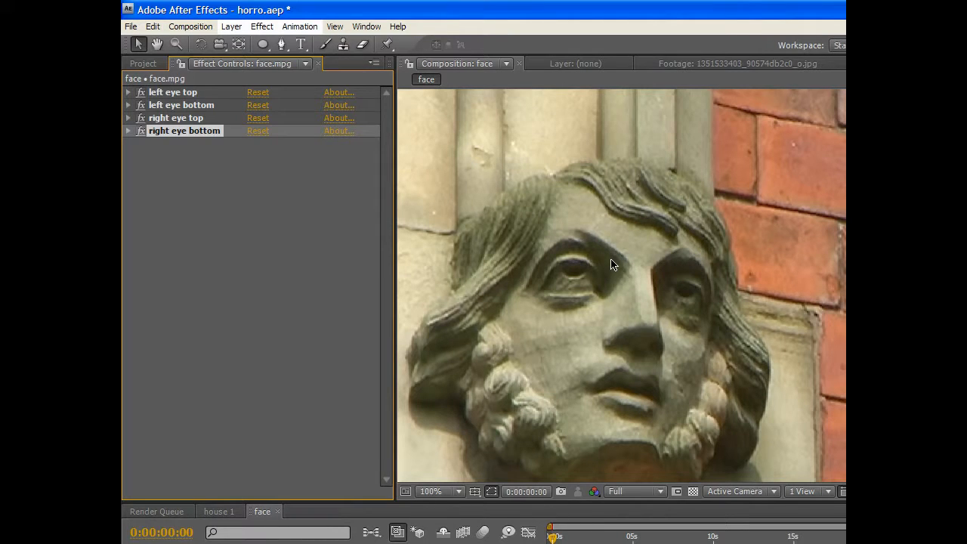
Expand the left eye top effect and try its Turbulence and Twirl tools on the stone face.
left_click(169, 94)
left_click(128, 92)
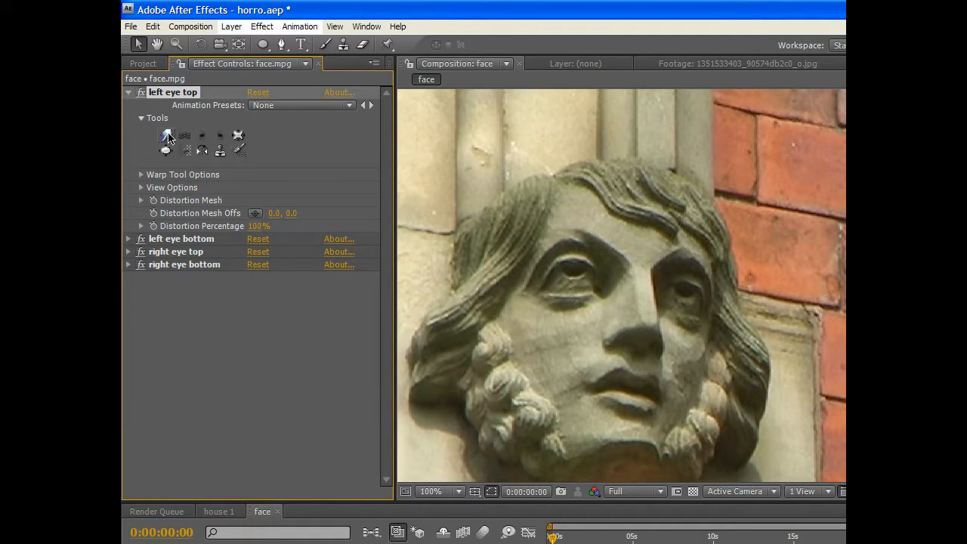
left_click(185, 136)
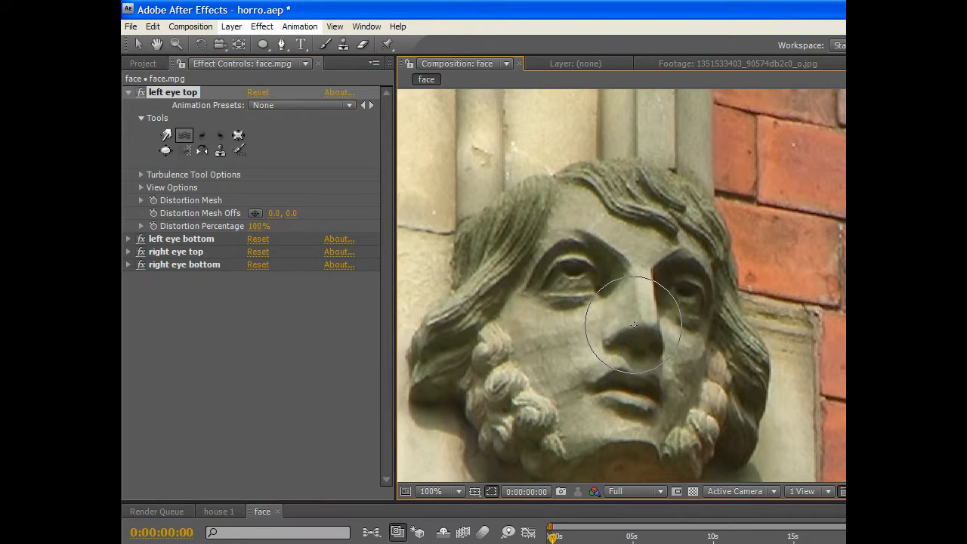
left_click(203, 136)
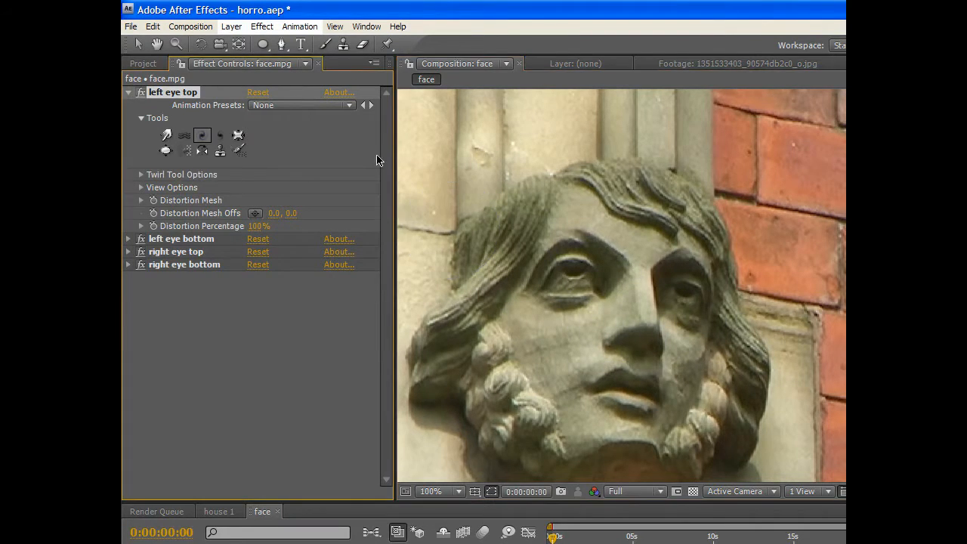
left_click(571, 274)
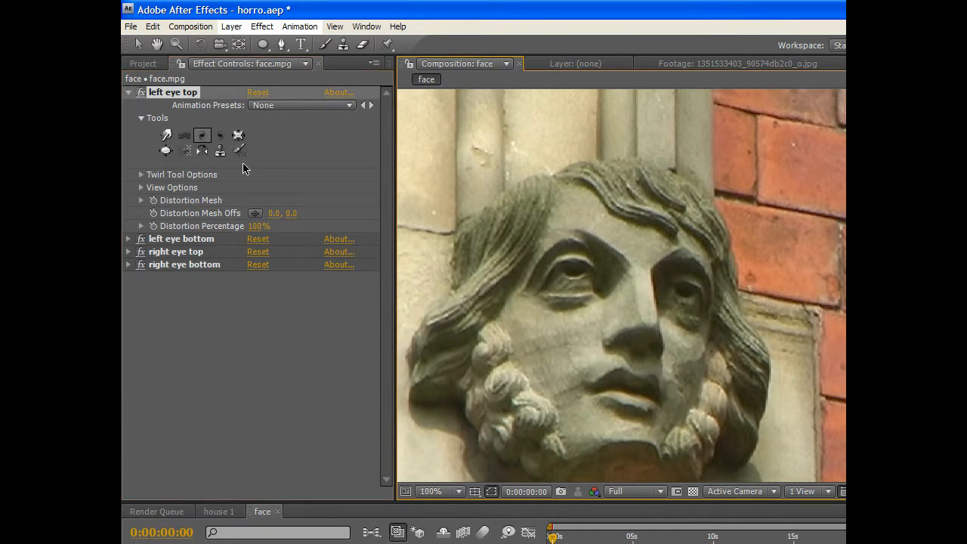
Try the Pucker tool on the stone face's left eye and the Bloat tool on its nose.
left_click(237, 141)
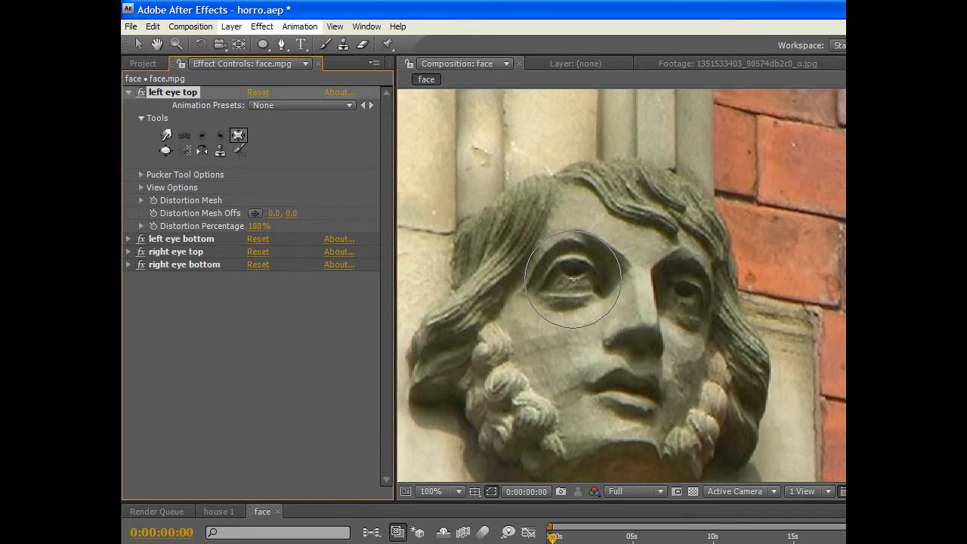
left_click_drag(574, 280, 573, 279)
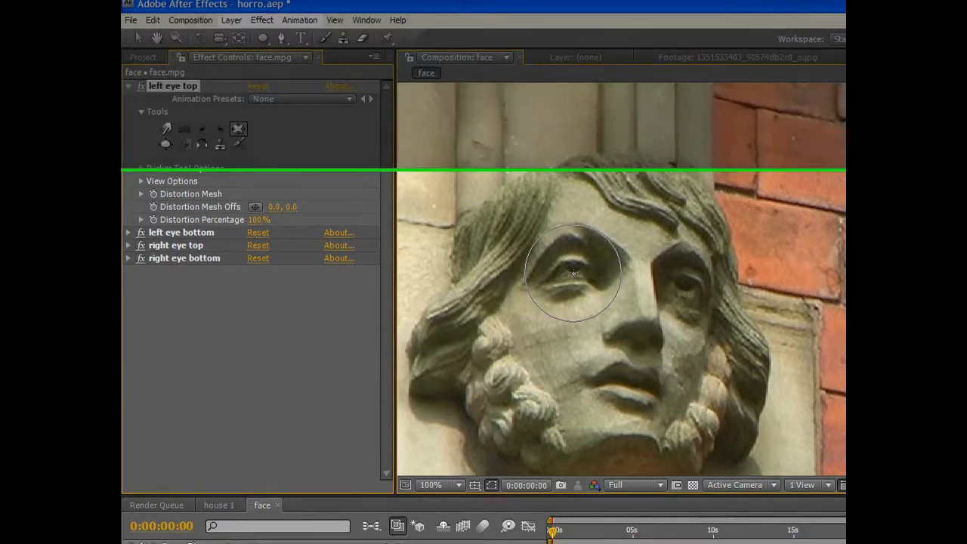
left_click_drag(574, 139, 573, 140)
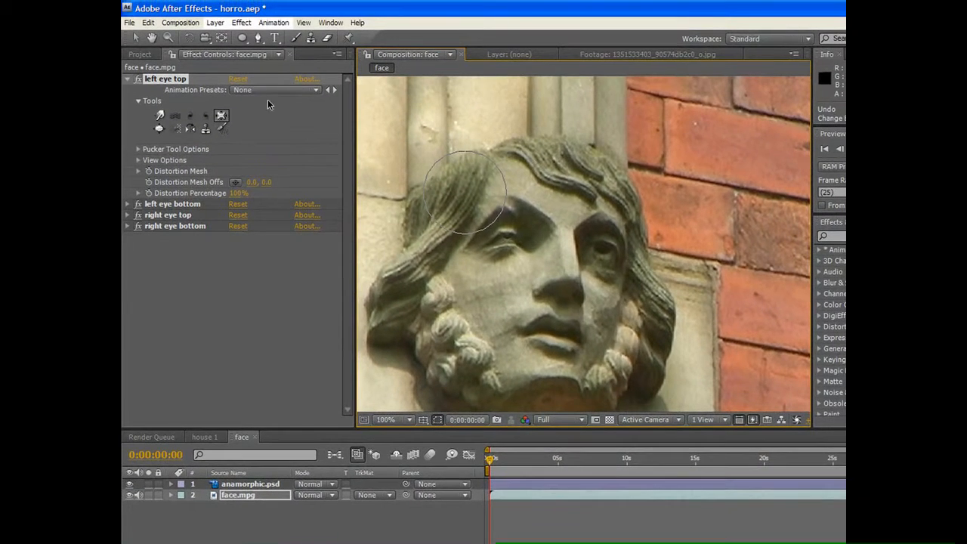
left_click(159, 128)
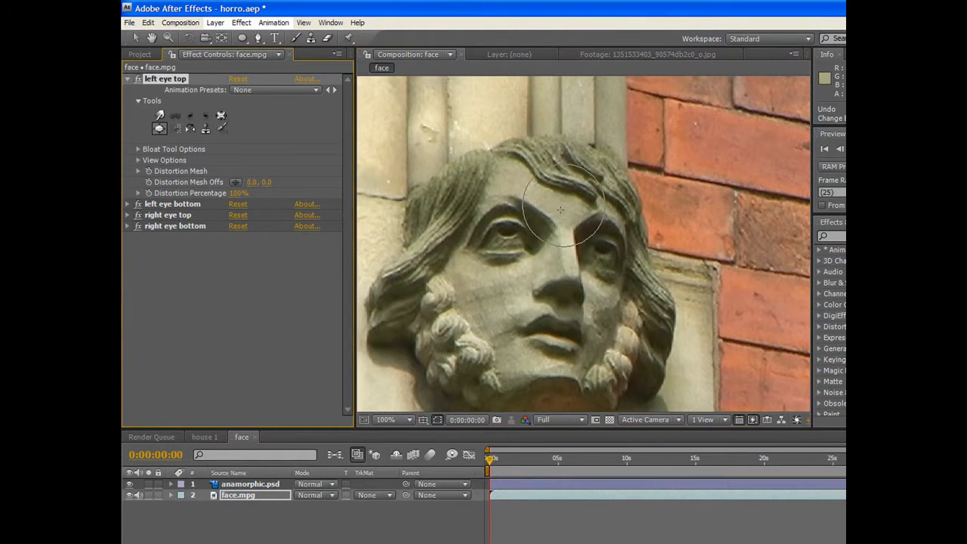
left_click(565, 276)
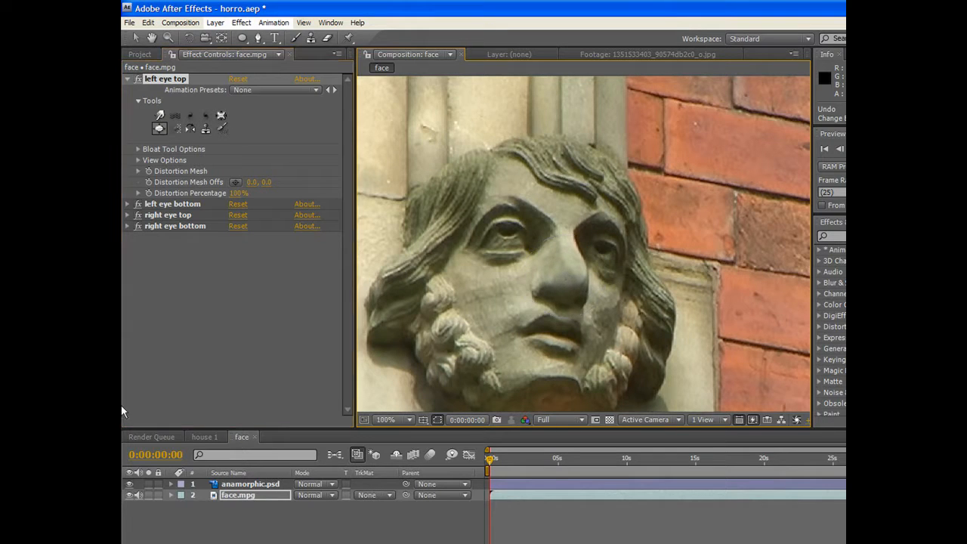
Try the Shift Pixels tool across the stone face's left eye and mouth, then undo the distortion.
left_click(176, 131)
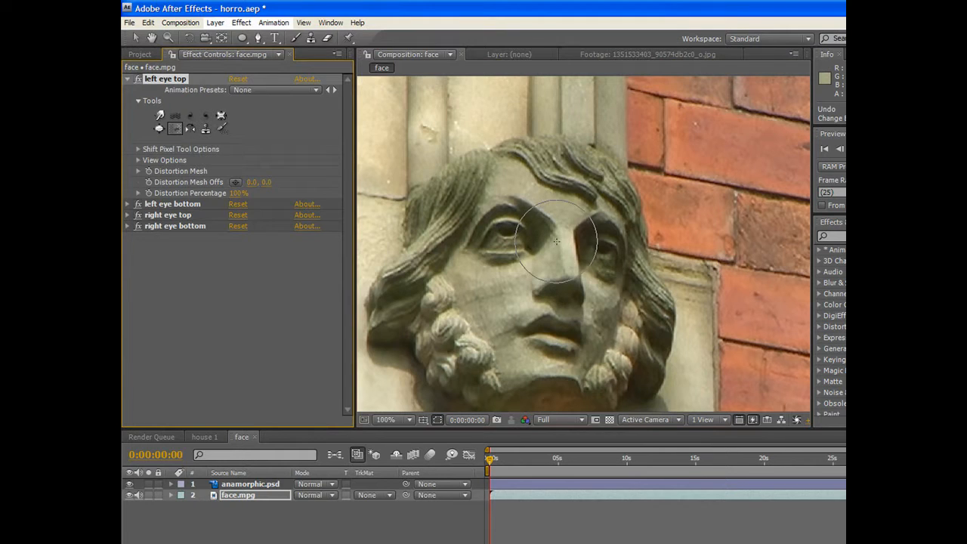
mouse_move(521, 244)
left_mouse_down()
mouse_move(483, 270)
mouse_move(486, 297)
mouse_move(501, 292)
mouse_move(502, 236)
left_mouse_up()
mouse_move(572, 340)
left_mouse_down()
mouse_move(488, 258)
mouse_move(602, 209)
mouse_move(563, 199)
mouse_move(540, 247)
mouse_move(638, 317)
left_mouse_up()
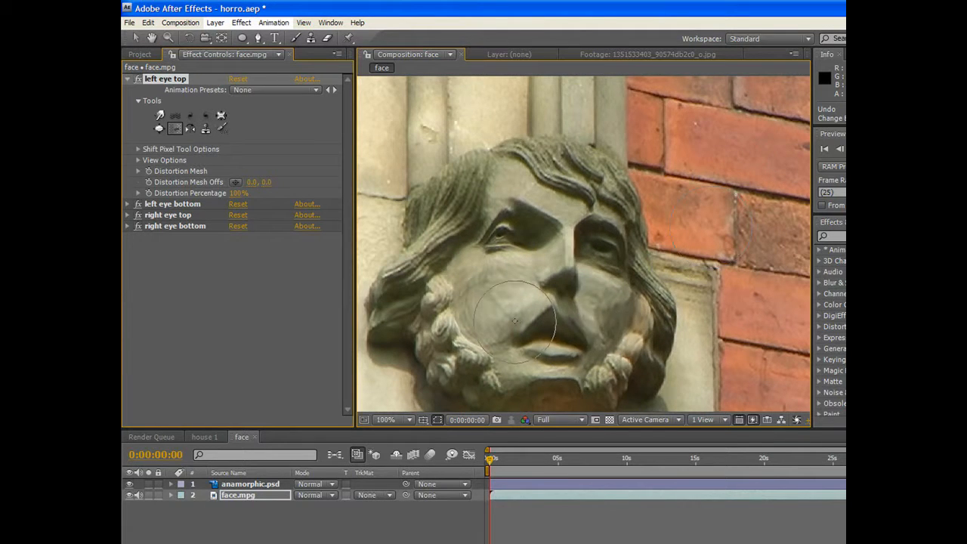
scroll(561, 258, "down", 2)
scroll(561, 258, "up", 2)
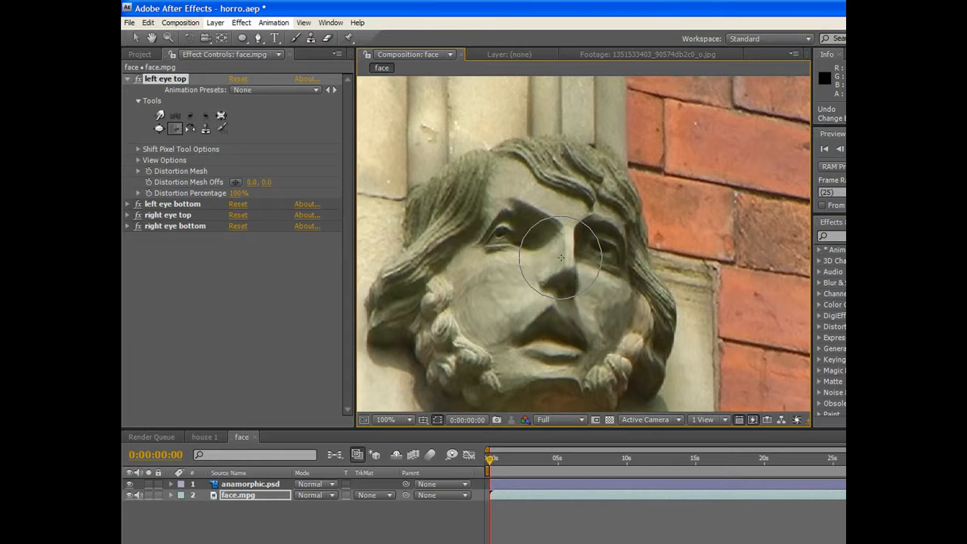
key("ctrl+z")
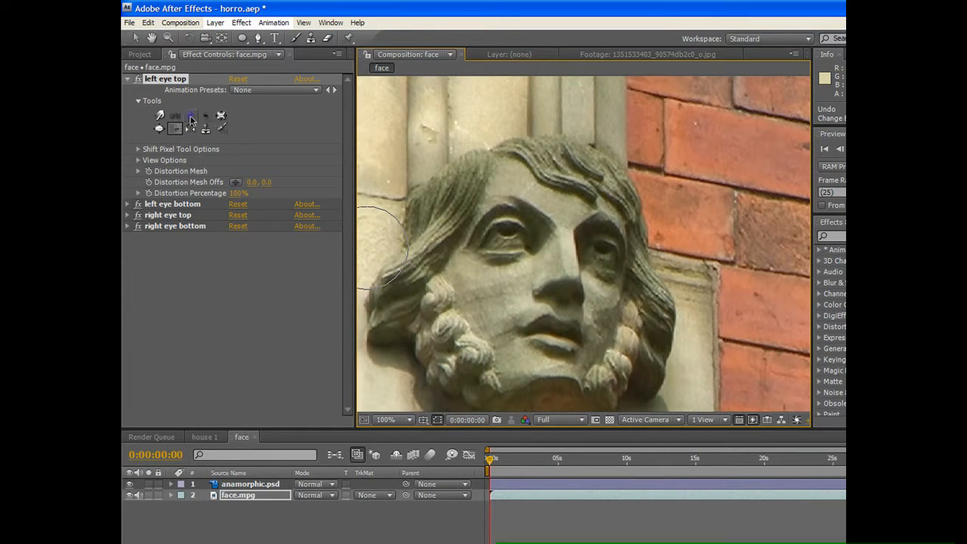
Warp the upper lid and brow of the stone face's left eye in the left eye top effect, then collapse the effect.
left_click(159, 118)
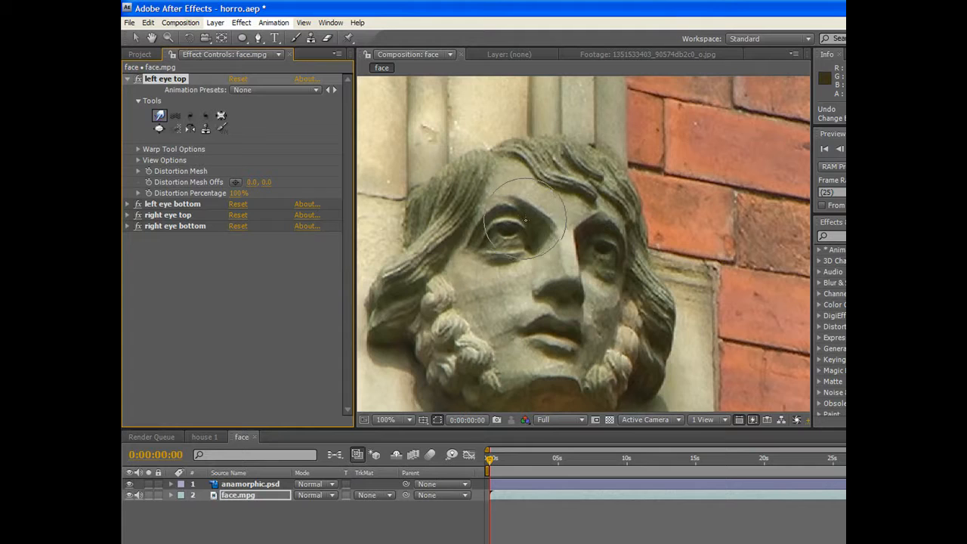
scroll(574, 247, "up", 2)
left_click_drag(574, 248, 597, 253)
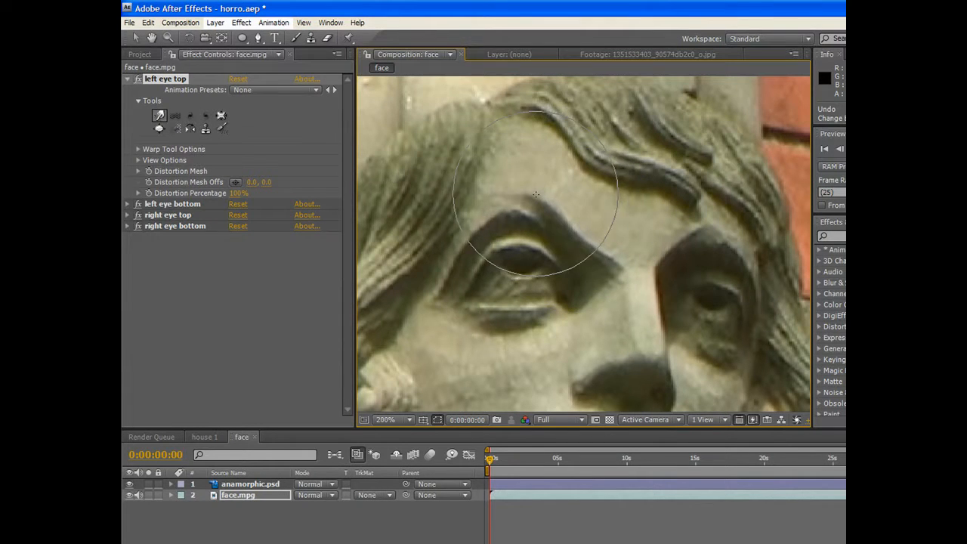
left_click_drag(535, 194, 520, 196)
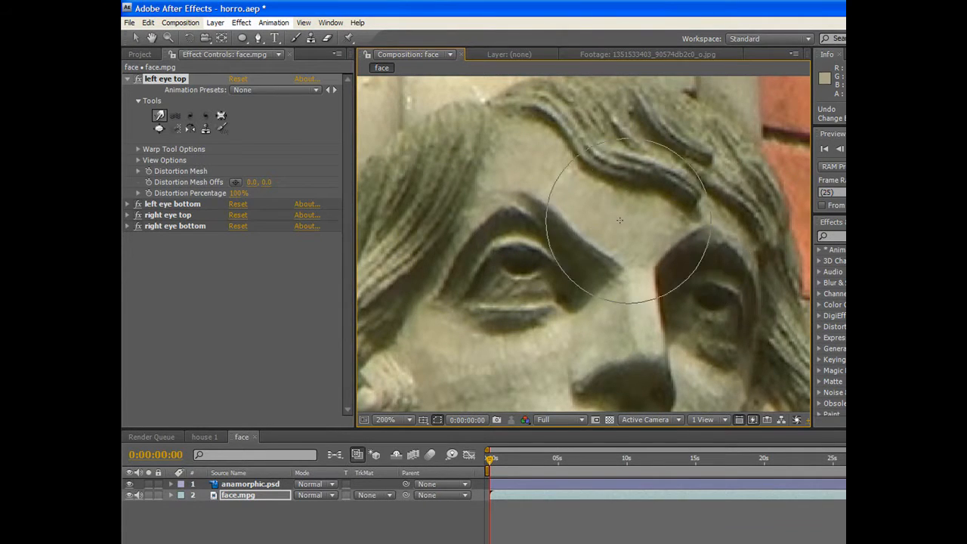
key("comma")
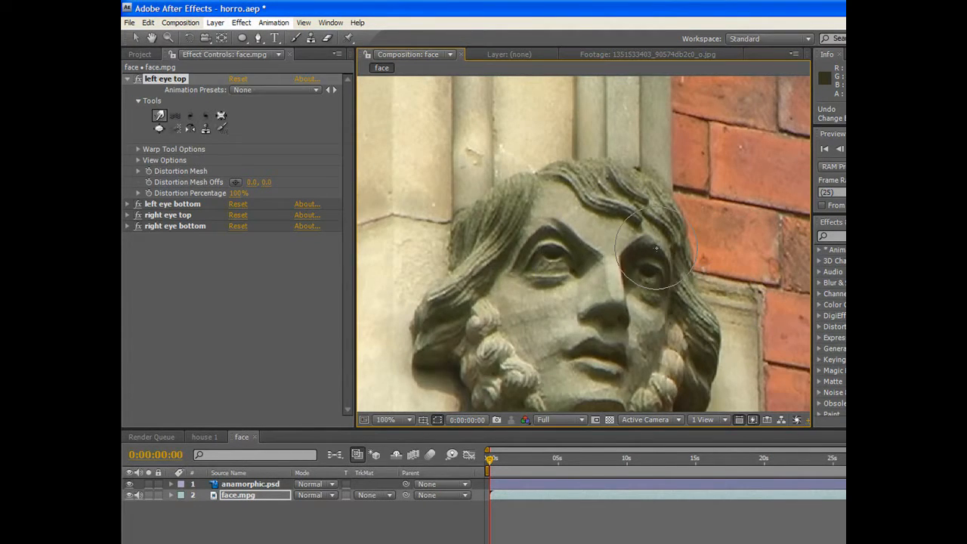
left_click(133, 80)
left_click(130, 80)
left_click(130, 80)
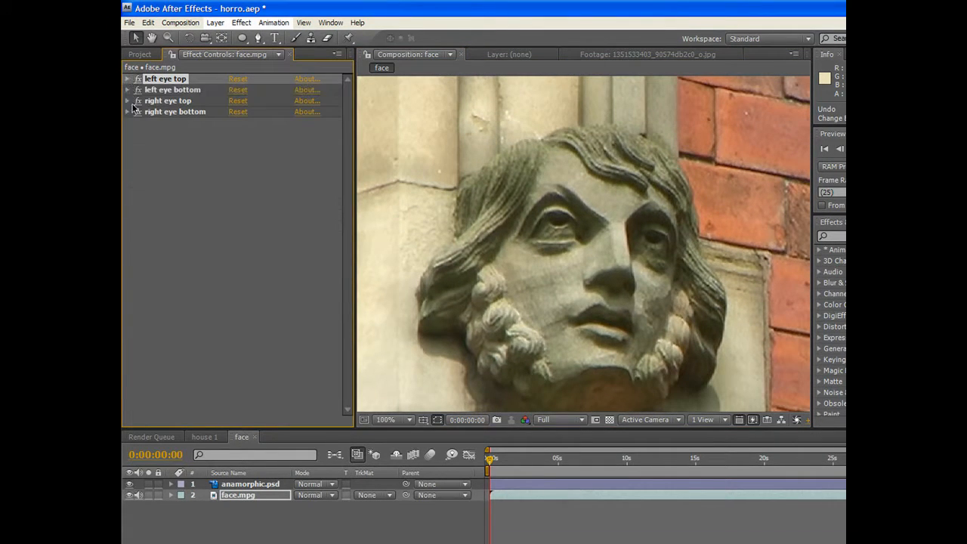
Warp the lower lid of the stone face's left eye upward using the left eye bottom effect.
left_click(128, 89)
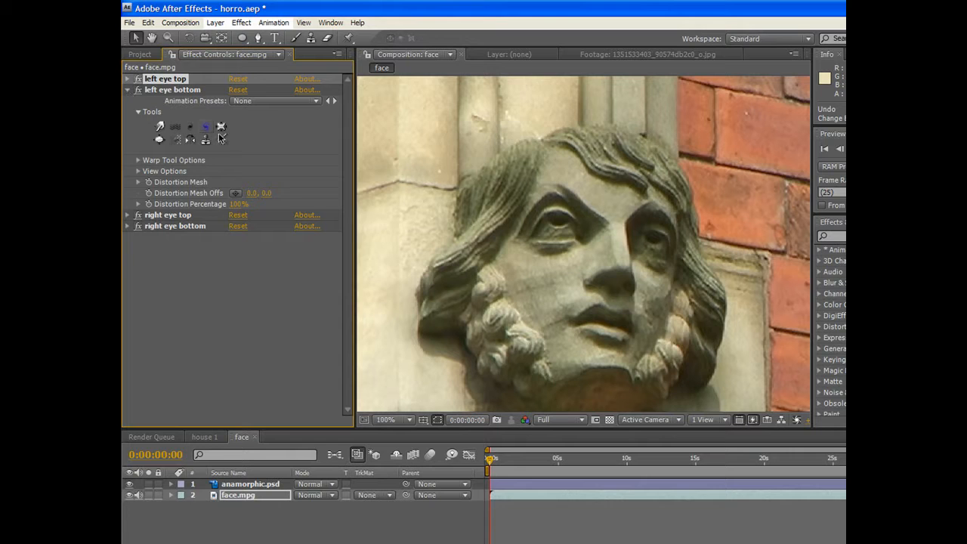
left_click(160, 126)
scroll(529, 272, "up", 2)
scroll(492, 262, "down", 4)
scroll(499, 260, "up", 4)
scroll(511, 257, "down", 2)
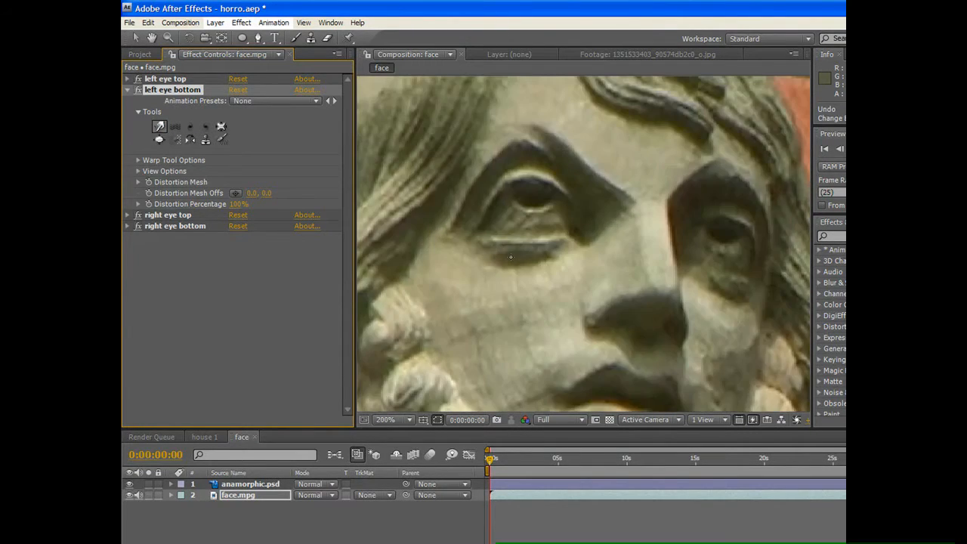
mouse_move(522, 258)
left_mouse_down()
mouse_move(529, 224)
mouse_move(491, 226)
left_mouse_up()
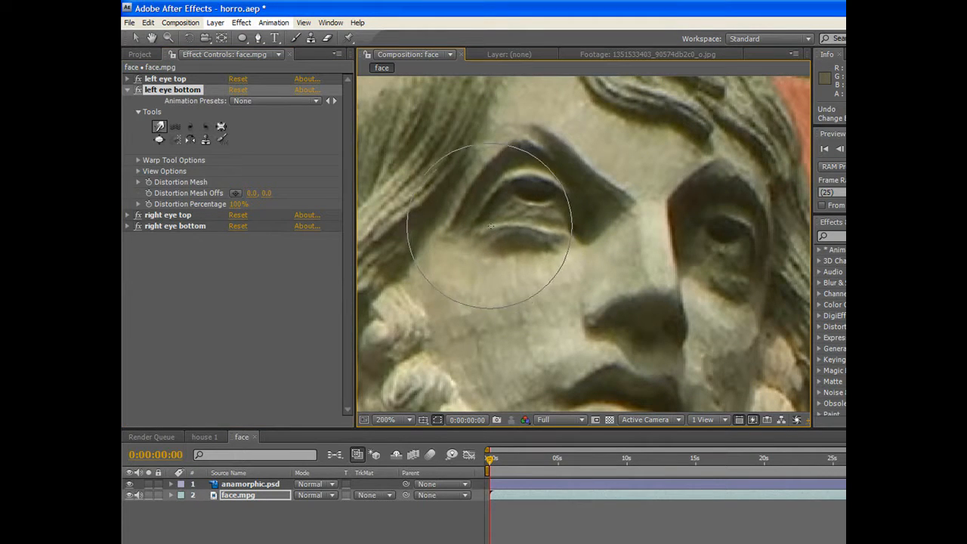
left_click_drag(554, 239, 571, 238)
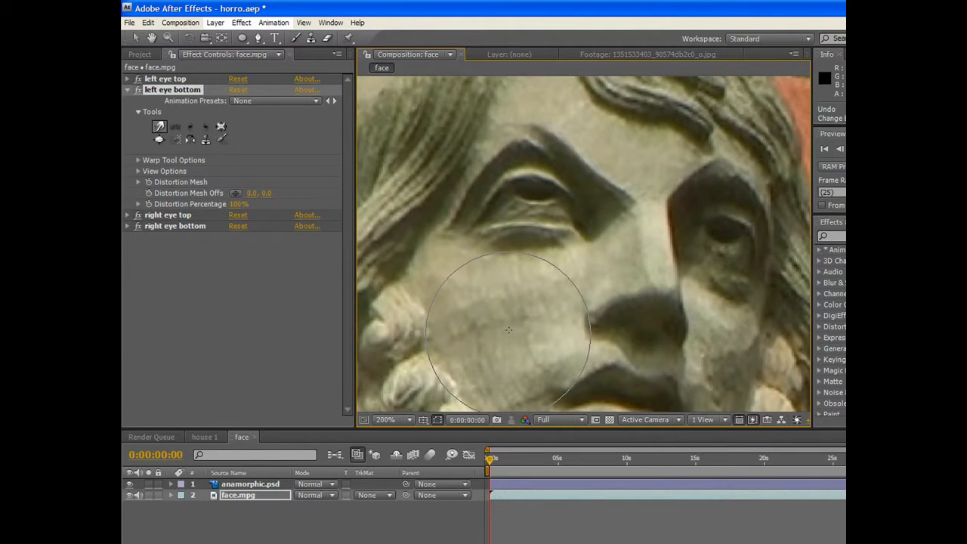
scroll(585, 227, "down", 1)
mouse_move(236, 204)
left_mouse_down()
mouse_move(223, 204)
mouse_move(256, 194)
mouse_move(216, 202)
mouse_move(315, 195)
mouse_move(221, 205)
mouse_move(260, 197)
mouse_move(234, 203)
left_mouse_up()
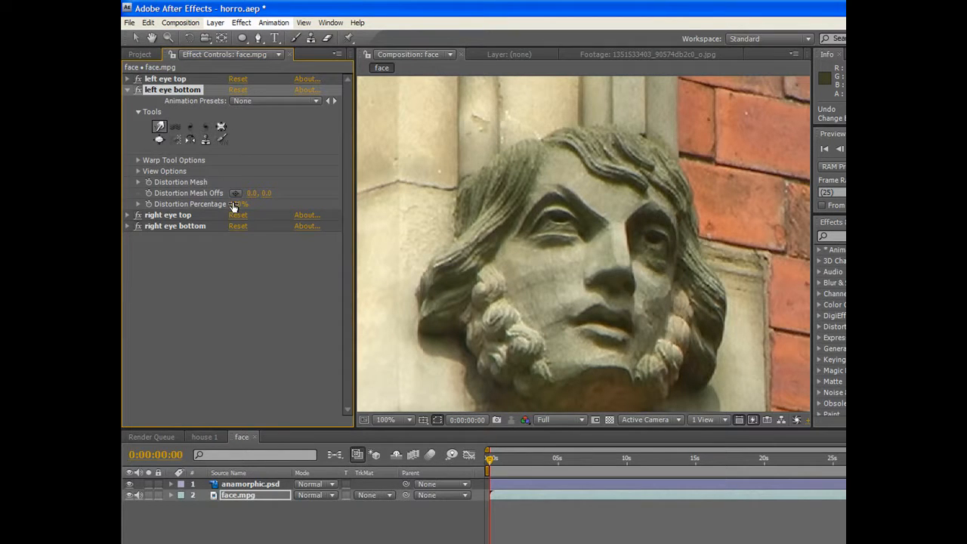
Warp the upper lid and brow of the stone face's right eye using the right eye top effect.
left_click(127, 215)
left_click(160, 253)
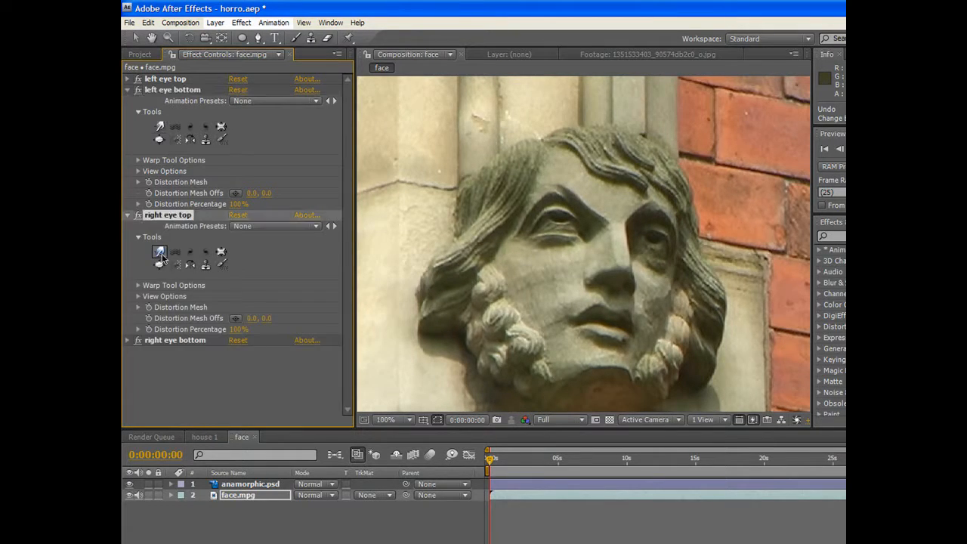
scroll(684, 224, "up", 1)
mouse_move(689, 195)
left_mouse_down()
mouse_move(557, 255)
mouse_move(528, 222)
mouse_move(554, 207)
mouse_move(560, 213)
left_mouse_up()
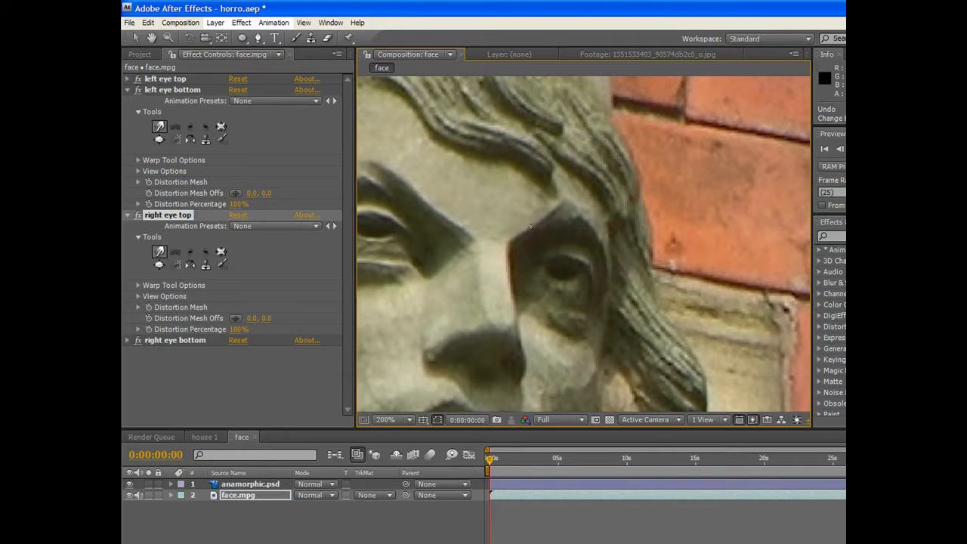
left_click(127, 216)
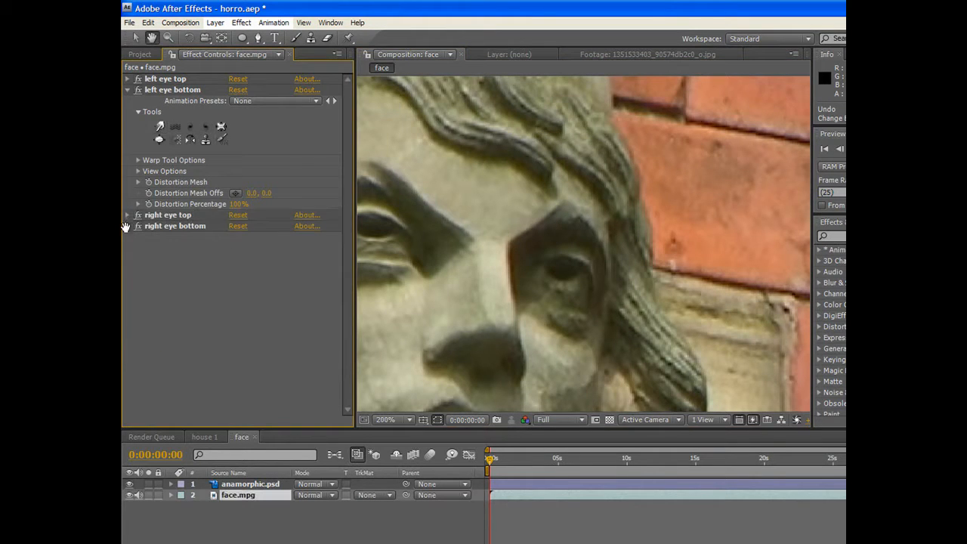
left_click(136, 38)
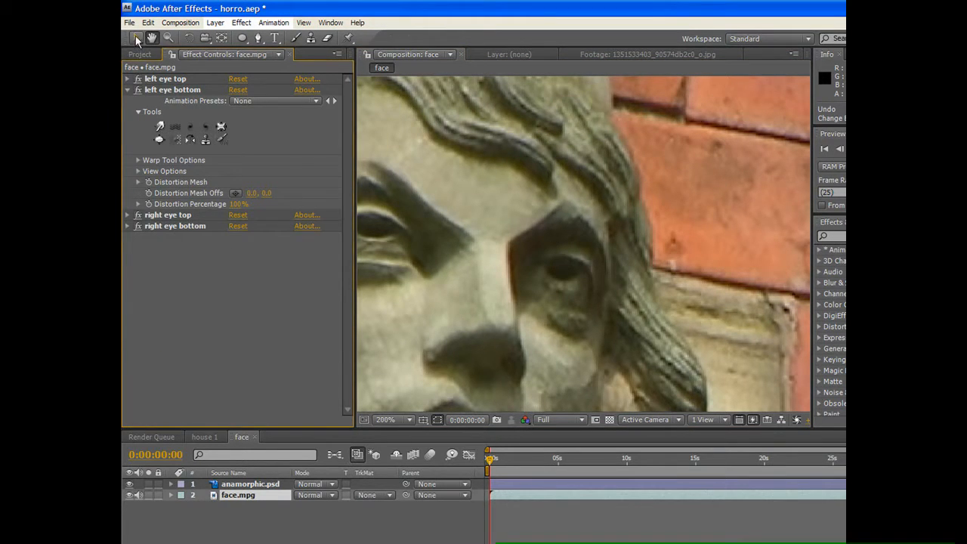
Warp the lower lid of the stone face's right eye upward using the right eye bottom effect.
left_click(127, 226)
left_click(159, 262)
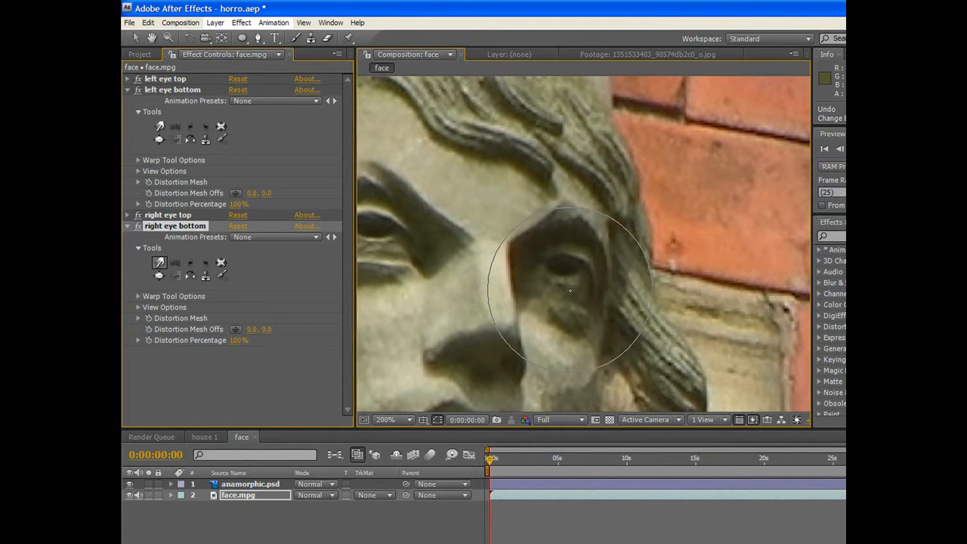
left_click_drag(574, 326, 573, 313)
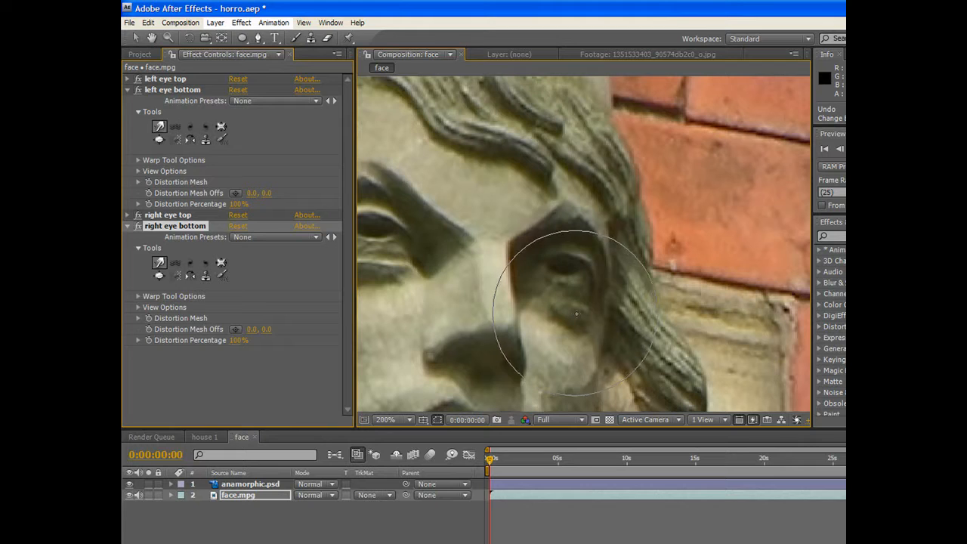
left_click_drag(601, 336, 562, 224)
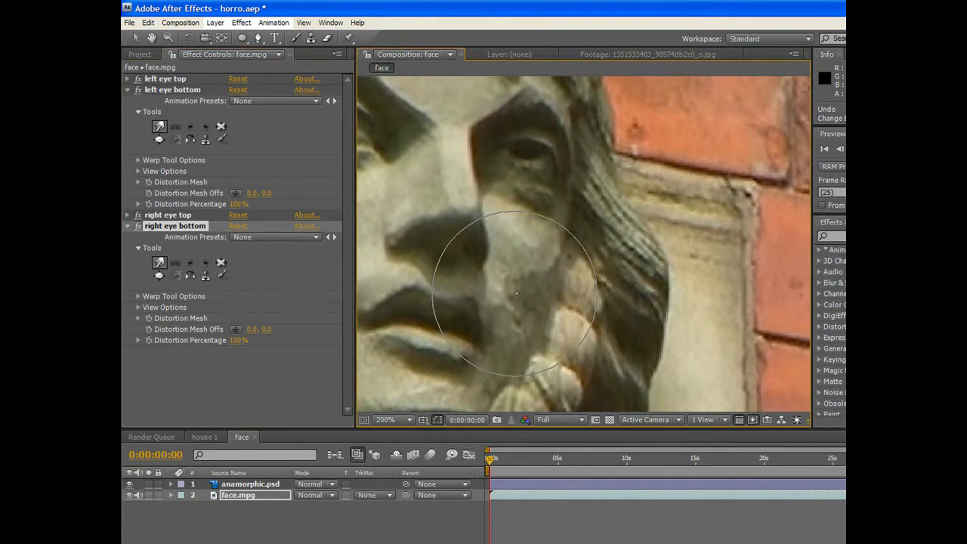
key("comma")
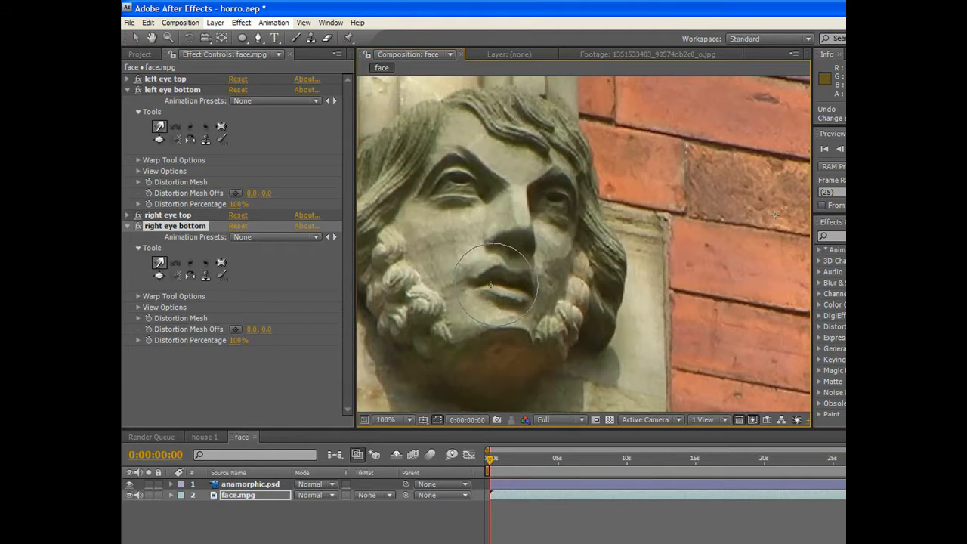
key("comma")
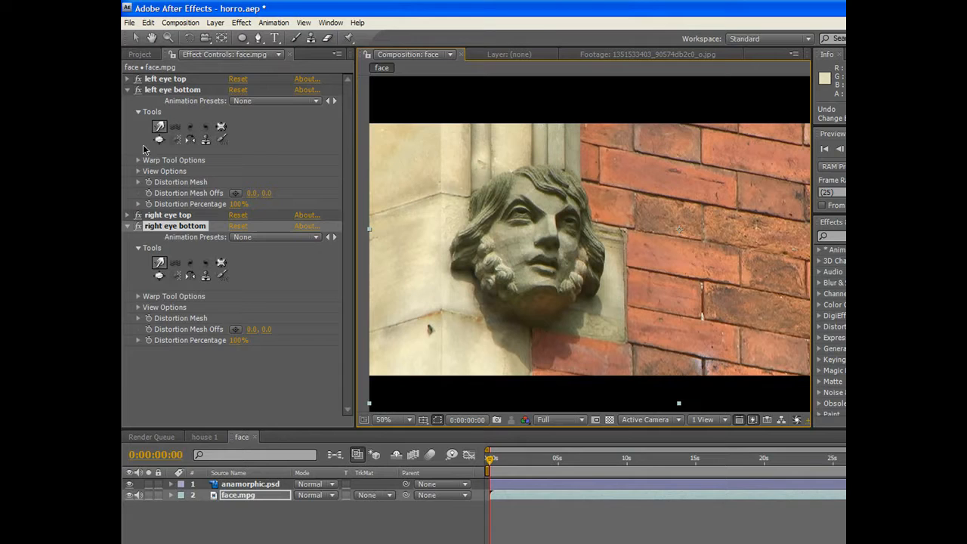
Expand all four Liquify effects and start keyframing their Distortion Percentage at 0:00:04:16.
left_click(127, 90)
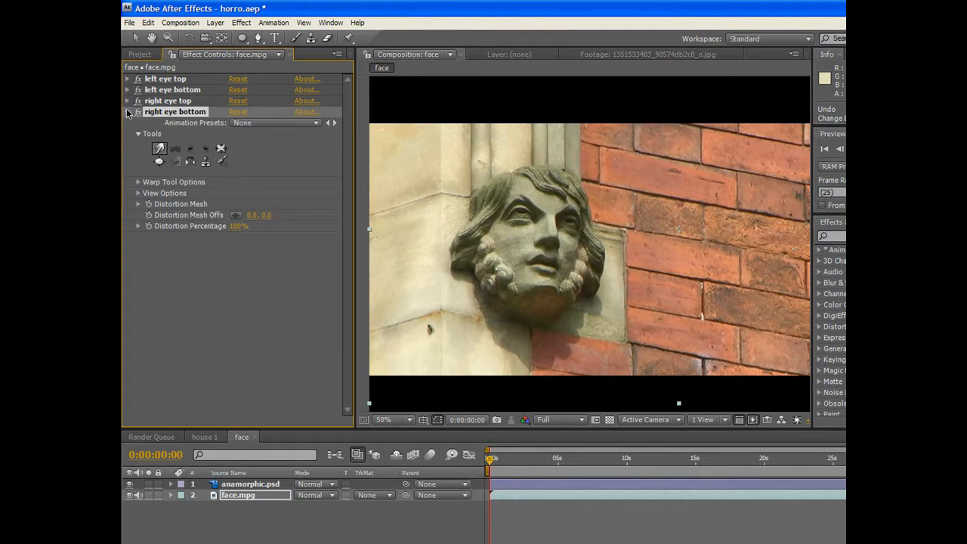
left_click(128, 112)
left_click(127, 101)
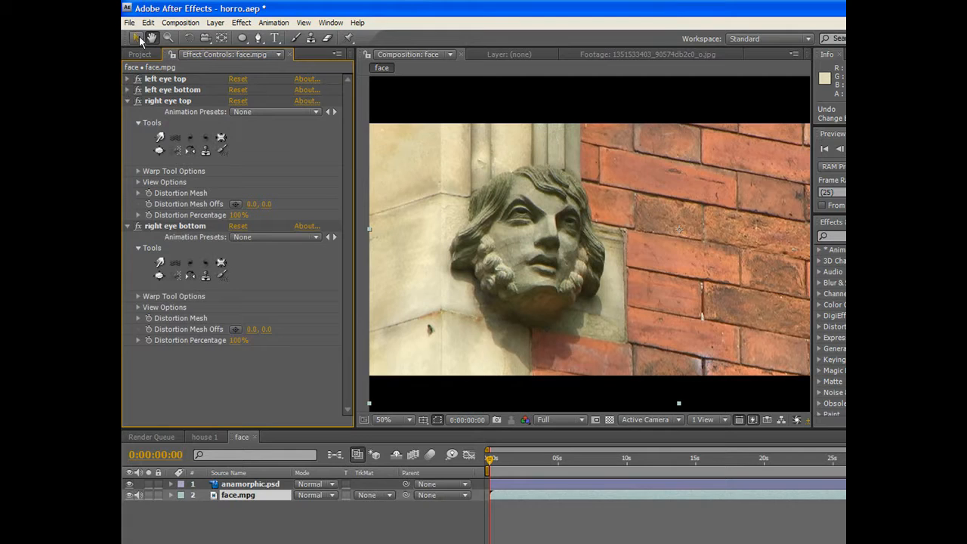
left_click(127, 89)
left_click(127, 79)
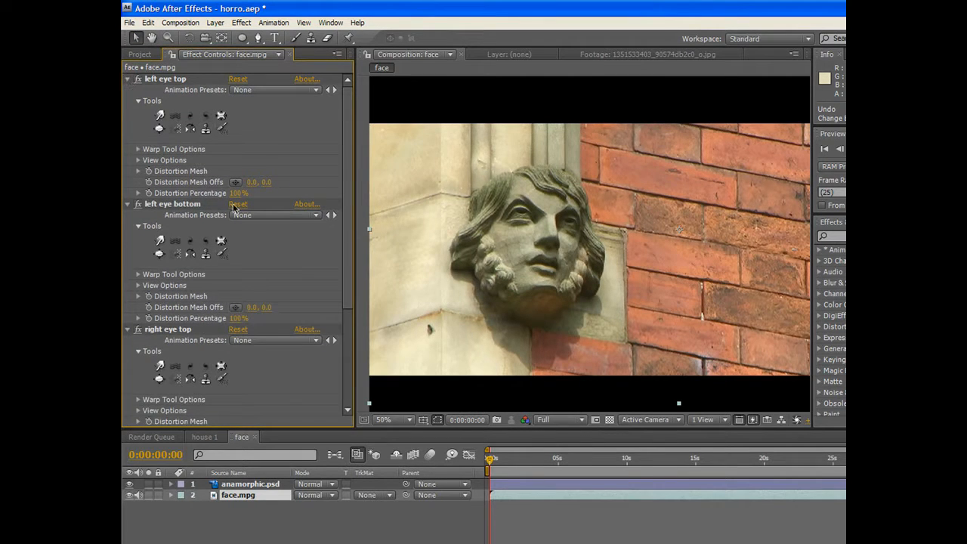
left_click(554, 461)
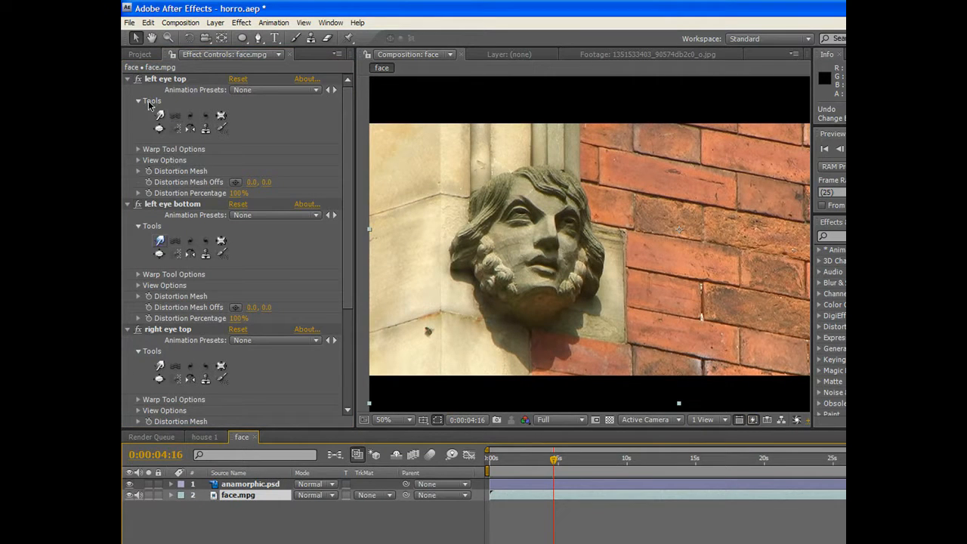
left_click(149, 194)
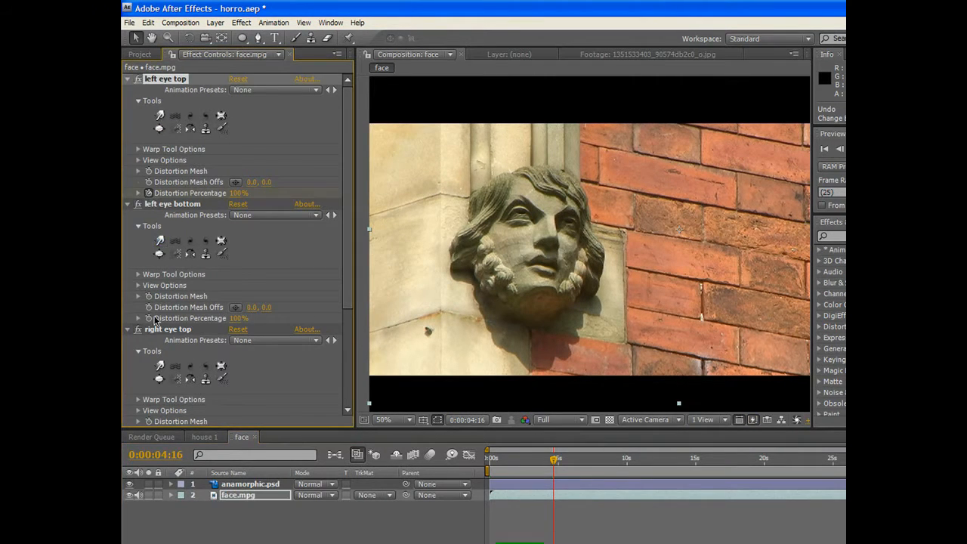
left_click(149, 318)
scroll(151, 321, "down", 5)
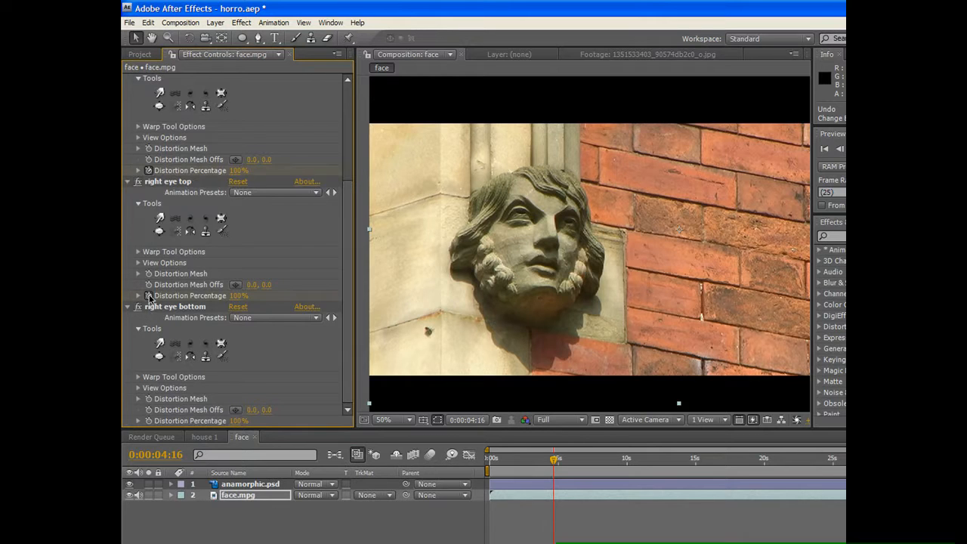
left_click(149, 295)
left_click(149, 420)
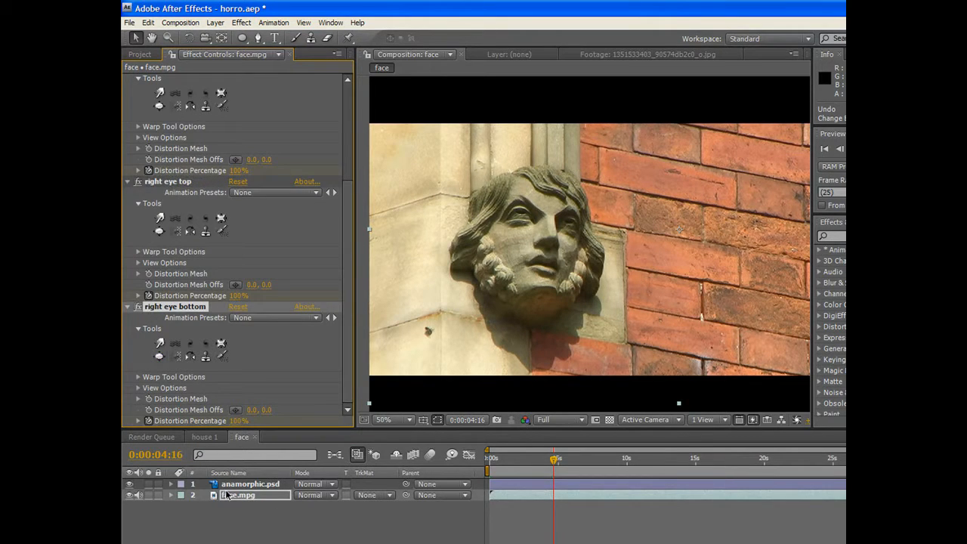
Reveal the face.mpg layer's keyframes and set all four Distortion Percentage values to 0% at 0:00:04:16.
left_click(240, 497)
key("u")
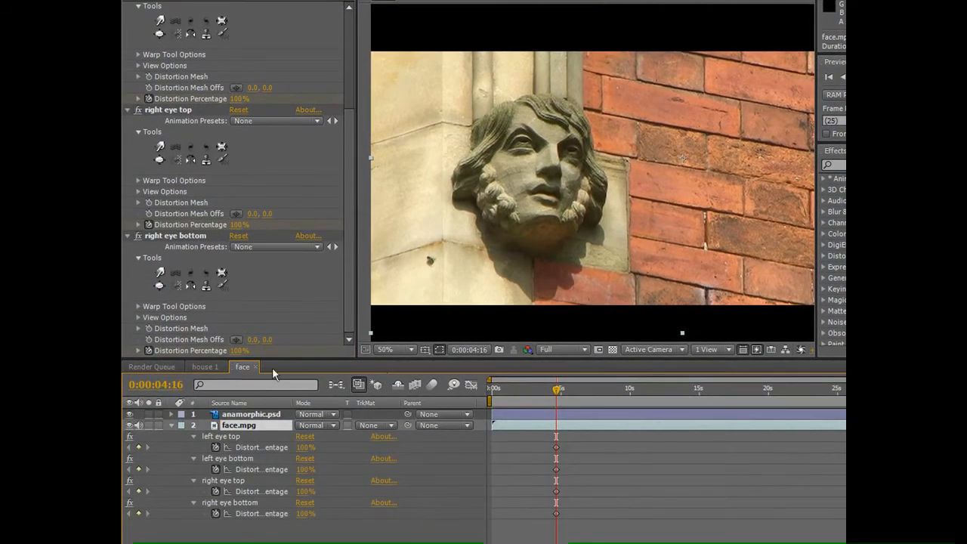
left_click(242, 439)
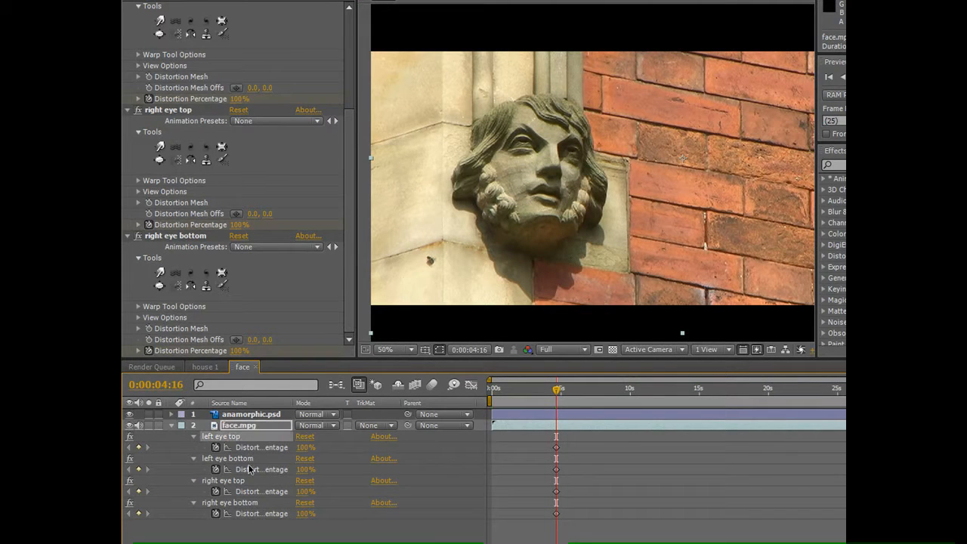
left_click(247, 503, "shift")
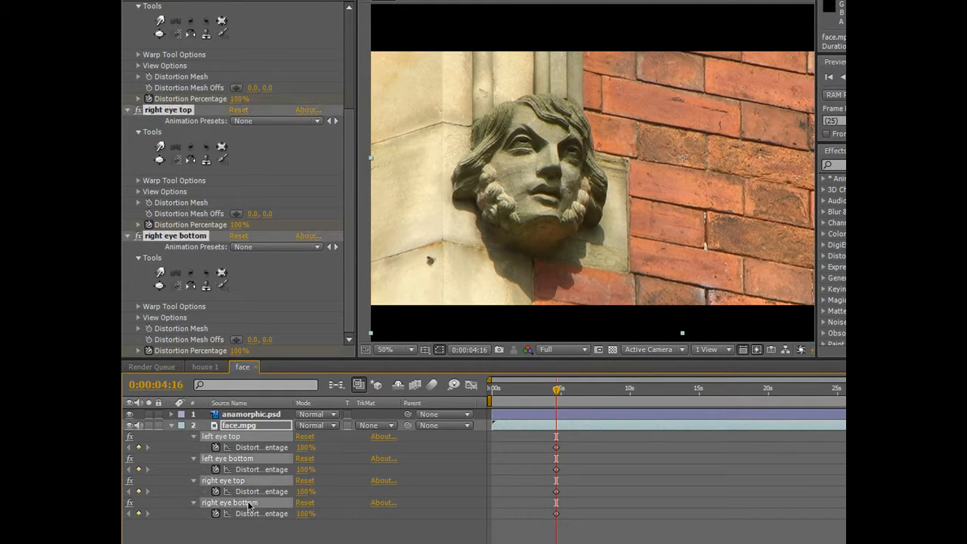
left_click(305, 514)
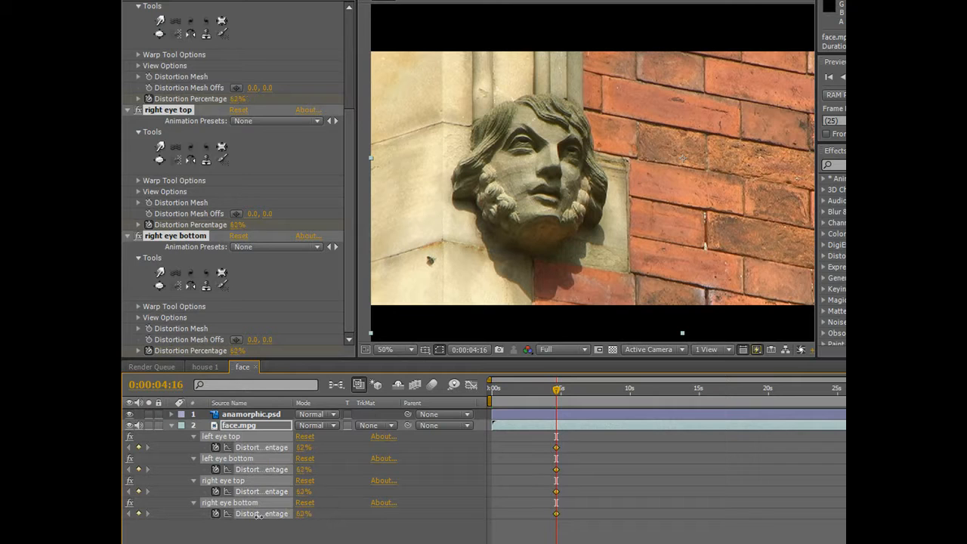
type("0")
key("Return")
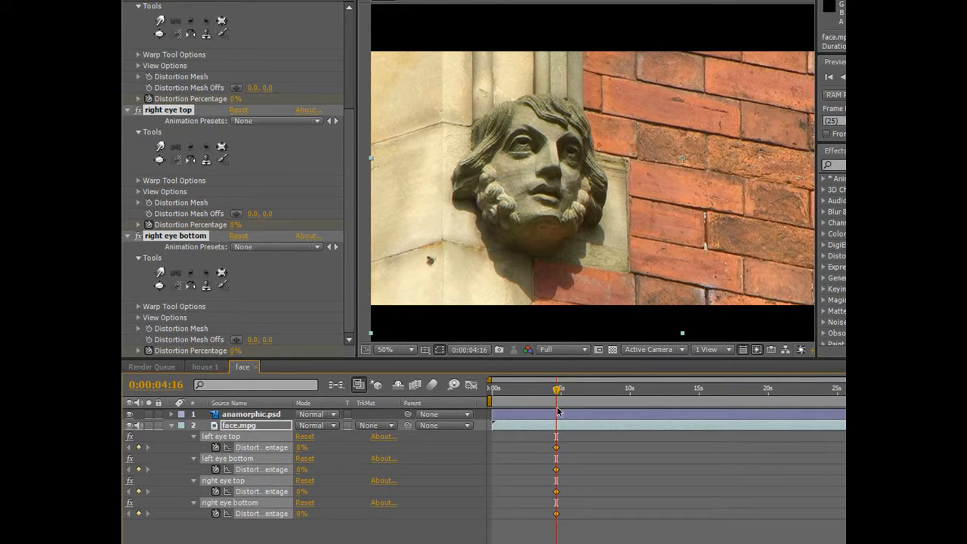
Keyframe the Distortion Percentage of all four Liquify effects at 100% at 0:00:07:19.
left_click(598, 390)
left_click_drag(301, 448, 334, 448)
key("F2")
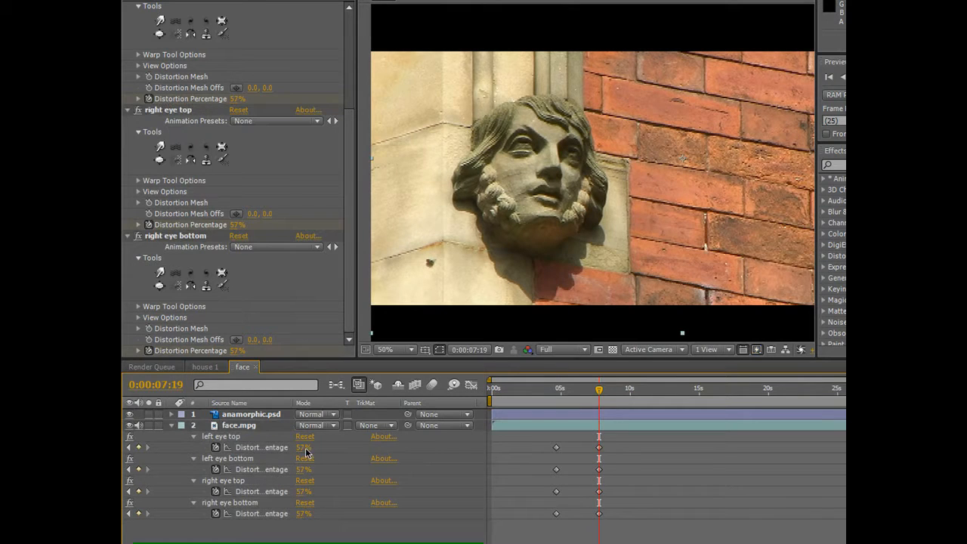
left_click(233, 437)
left_click(236, 503, "shift")
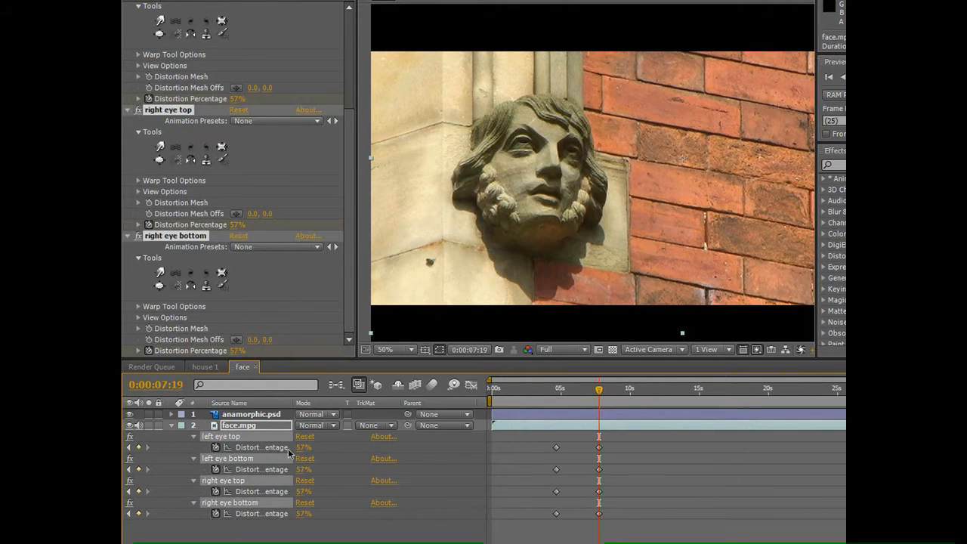
left_click(303, 447)
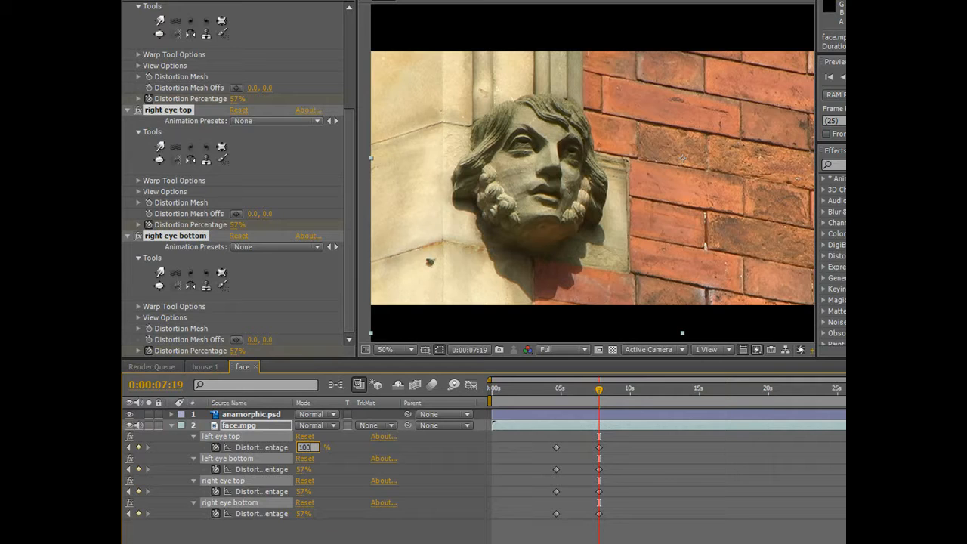
key("Return")
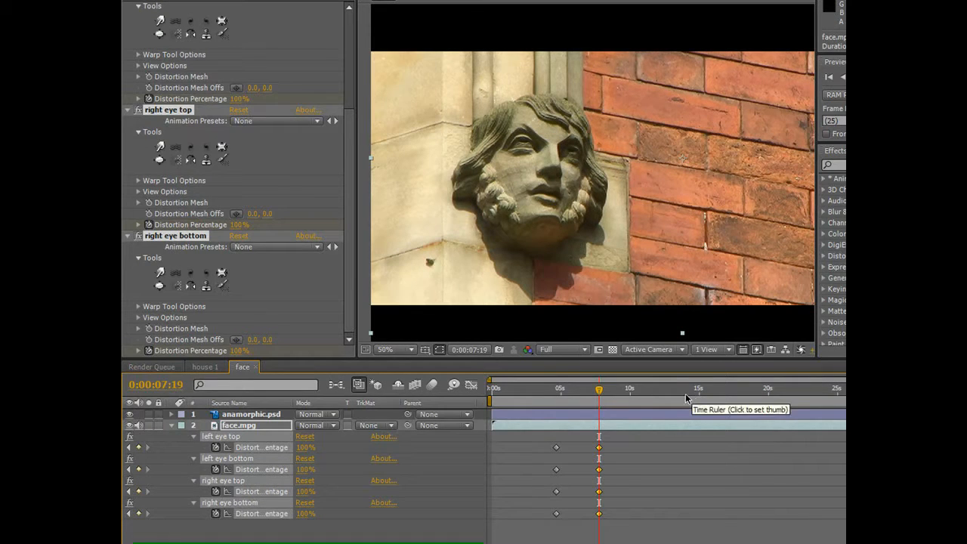
Keyframe all four Liquify effects' Distortion Percentage to hold 100% at 0:00:14:16 and return to 0% at 0:00:17:09.
left_click(695, 393)
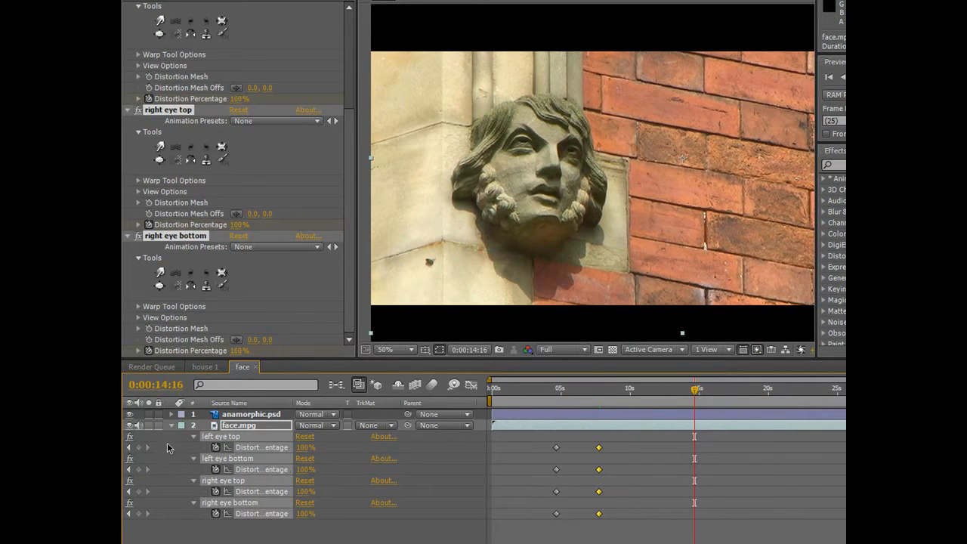
left_click(139, 447)
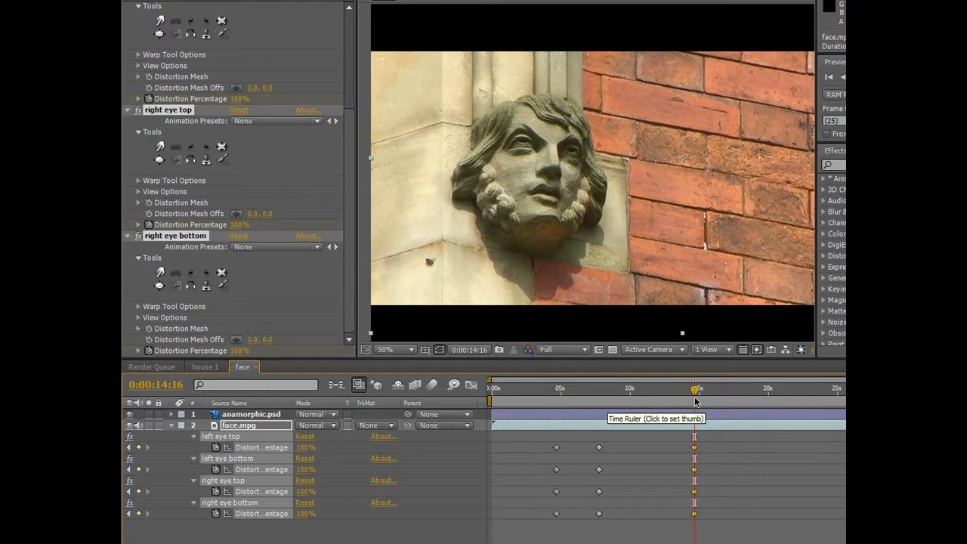
left_click(731, 387)
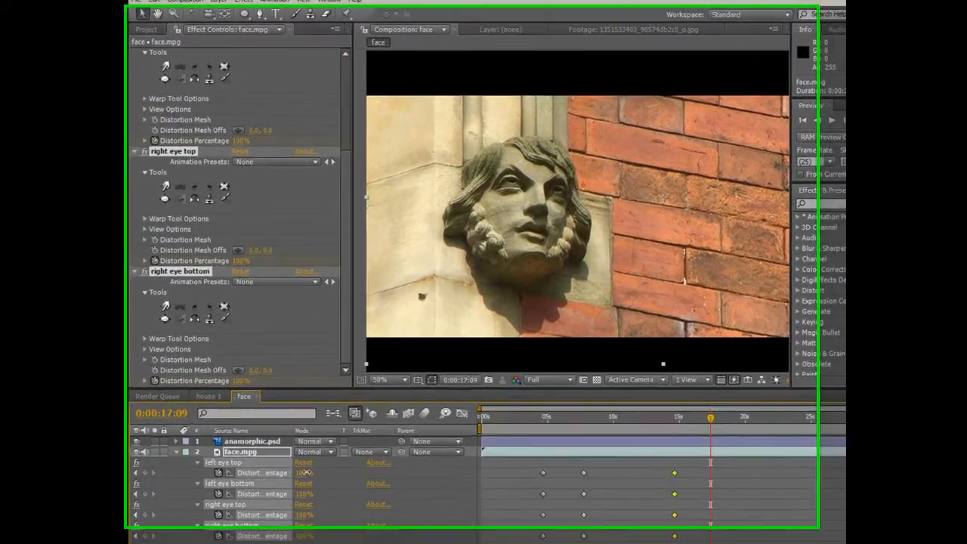
left_click(304, 473)
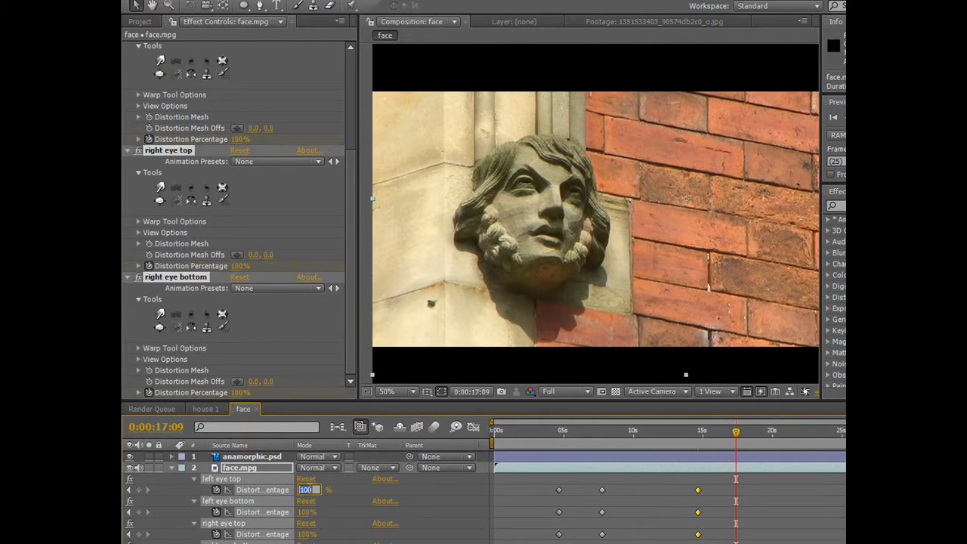
type("0")
key("Return")
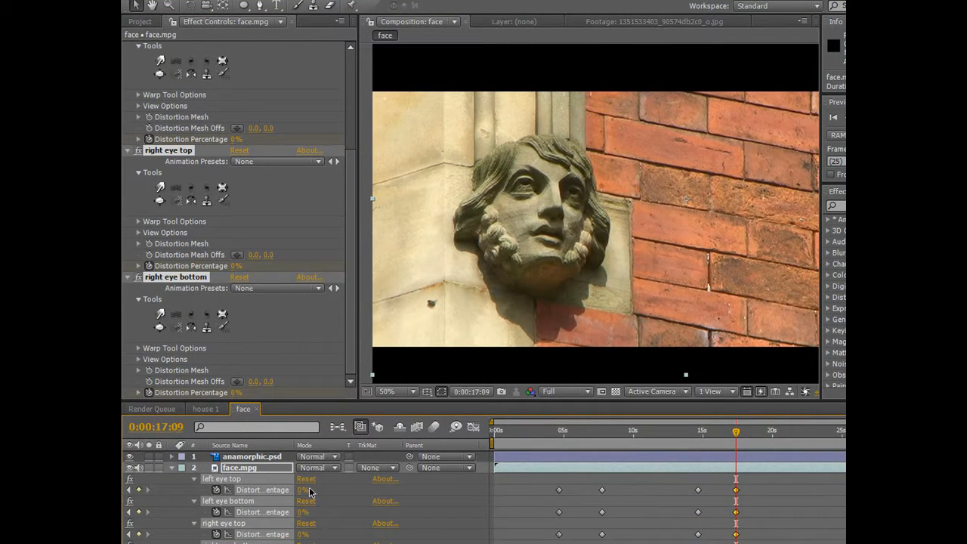
left_click_drag(557, 438, 683, 453)
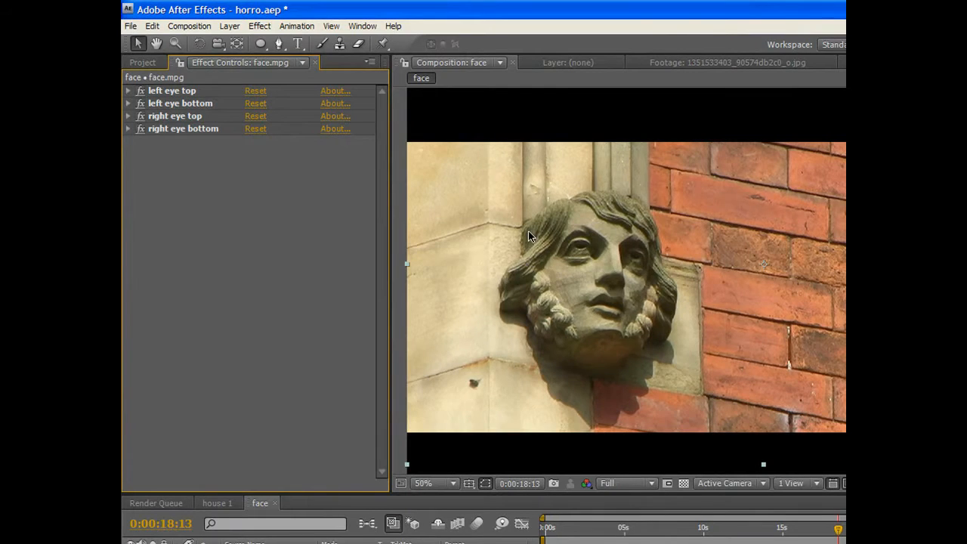
scroll(533, 230, "down", 2)
scroll(544, 234, "up", 2)
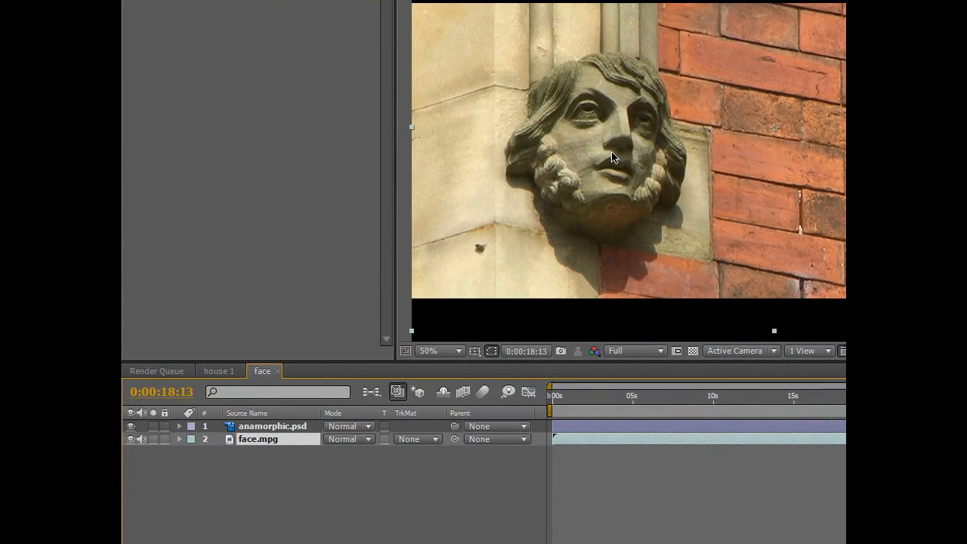
scroll(489, 212, "up", 2)
scroll(611, 156, "down", 4)
left_click_drag(677, 151, 615, 147)
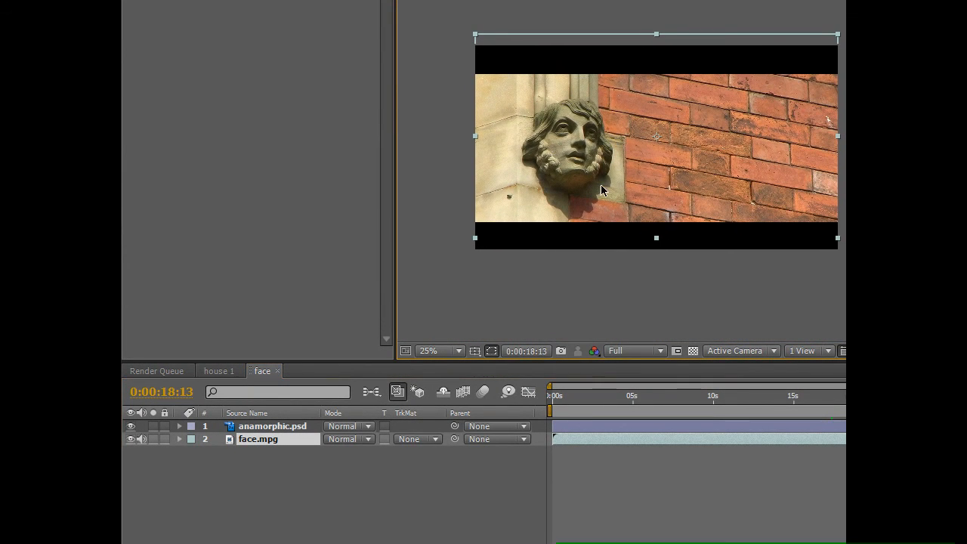